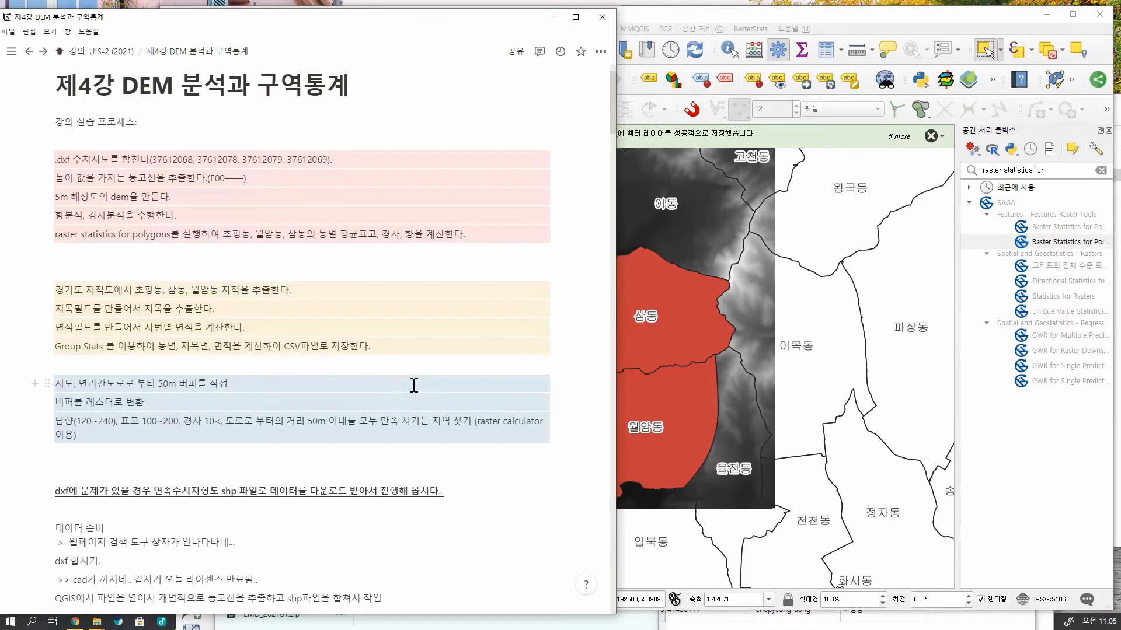
Switch to QGIS and add AL_41_D002_20210904(2).shp from the AL_41_D002_20210904 folder to the map.
left_click(771, 18)
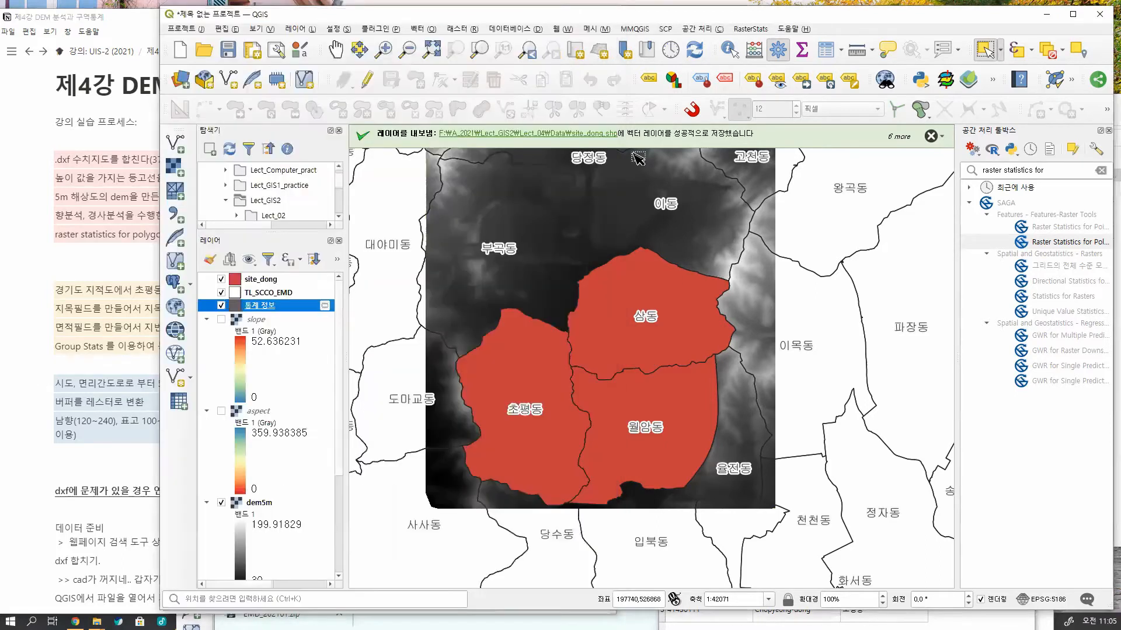
left_click_drag(309, 232, 308, 319)
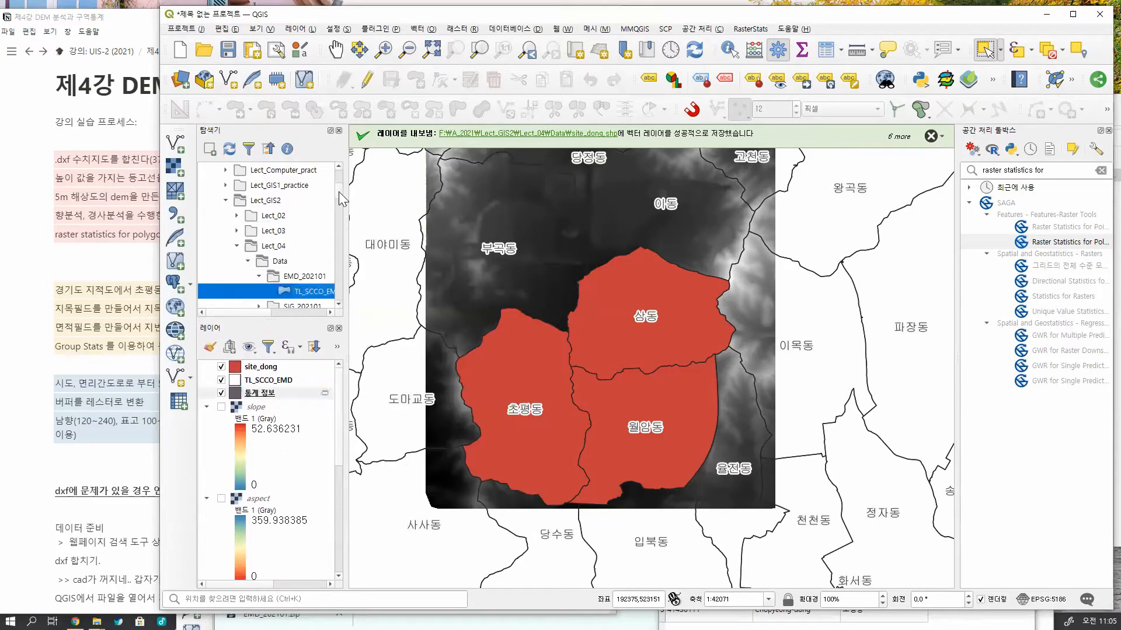
left_click_drag(338, 190, 337, 196)
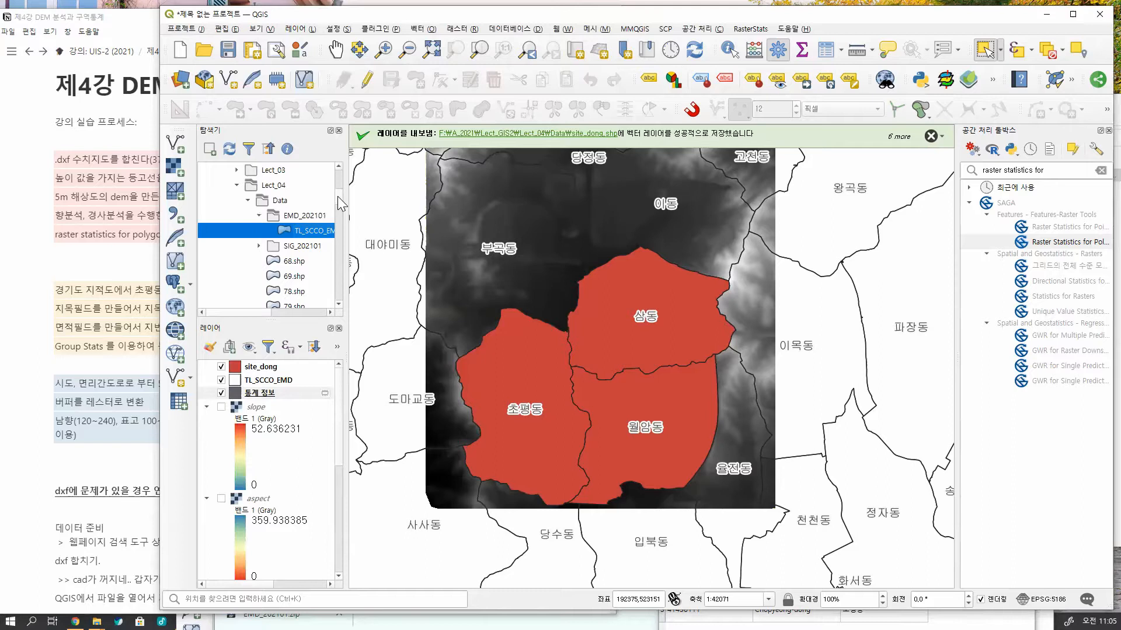
left_click(249, 202)
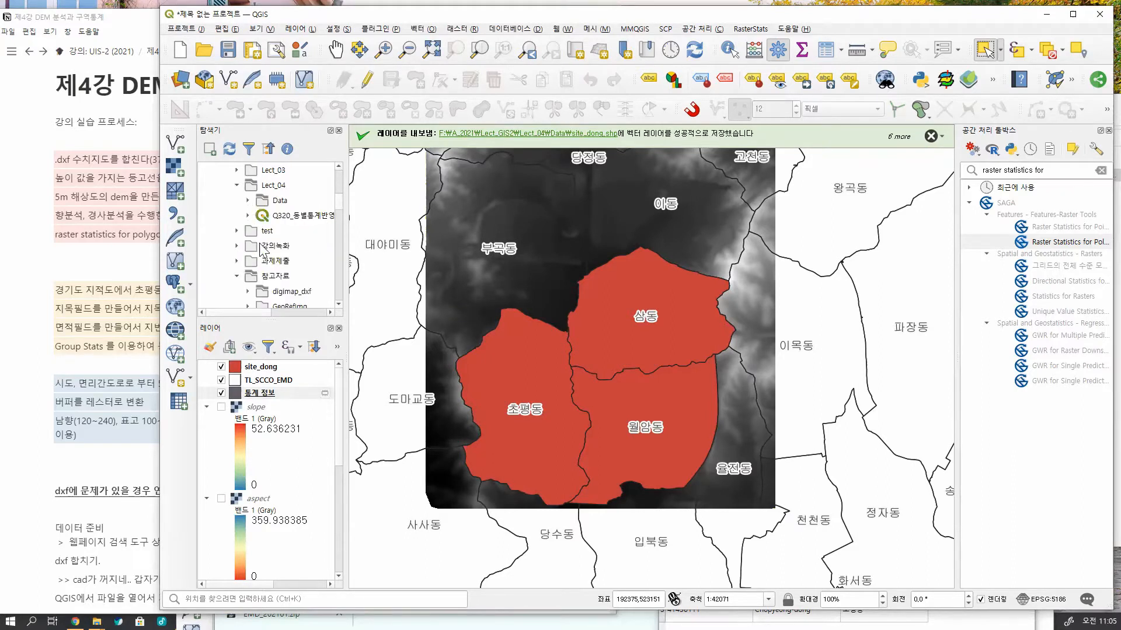
scroll(261, 248, "down", 2)
left_click_drag(346, 277, 471, 277)
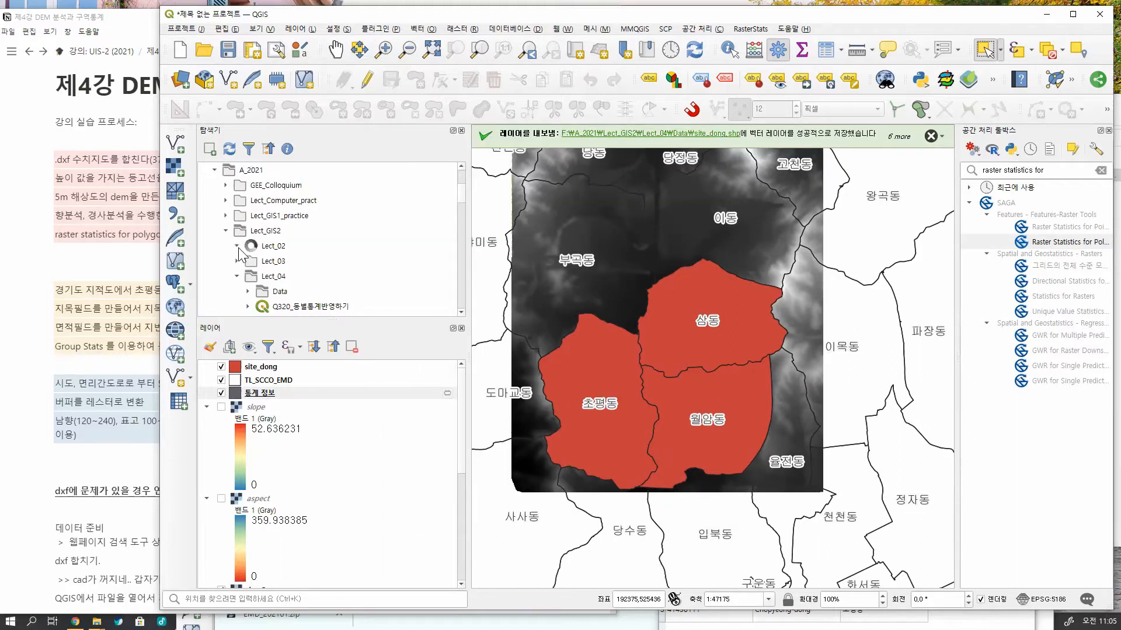
left_click(238, 246)
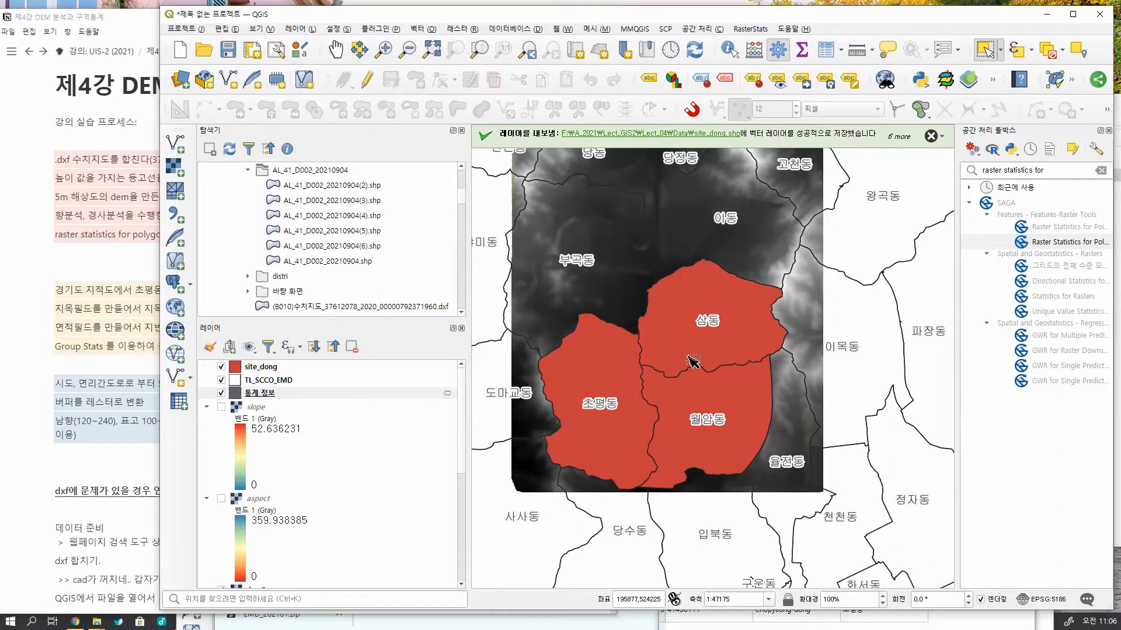
left_click(365, 186)
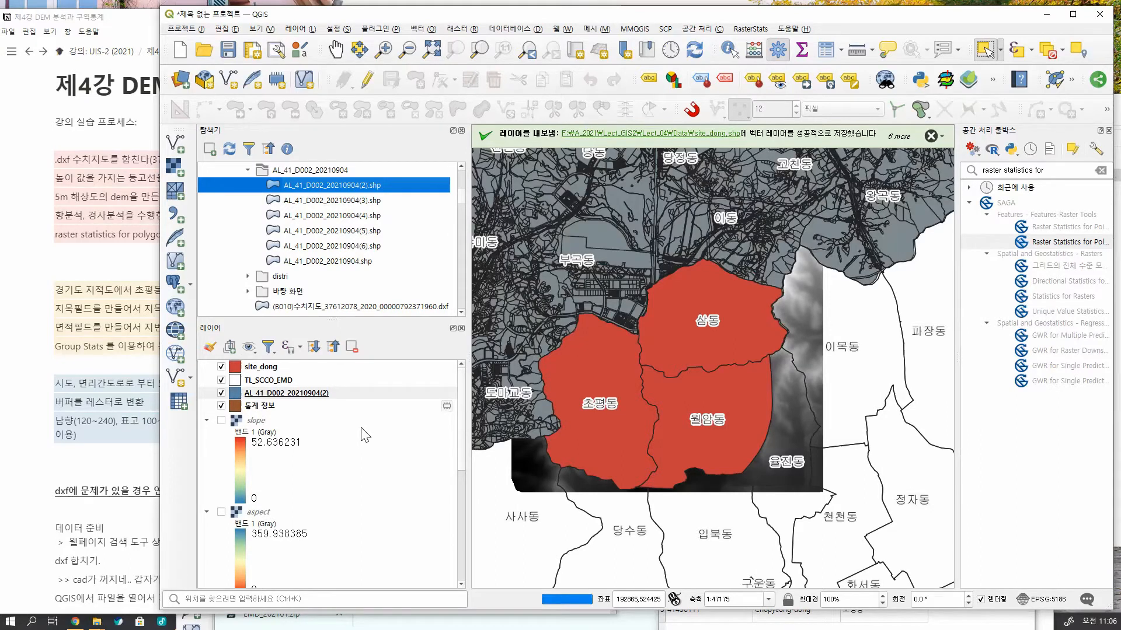
Hide the site_dong and 통계 정보 layers to inspect the cadastral coverage of the study area.
left_click(221, 367)
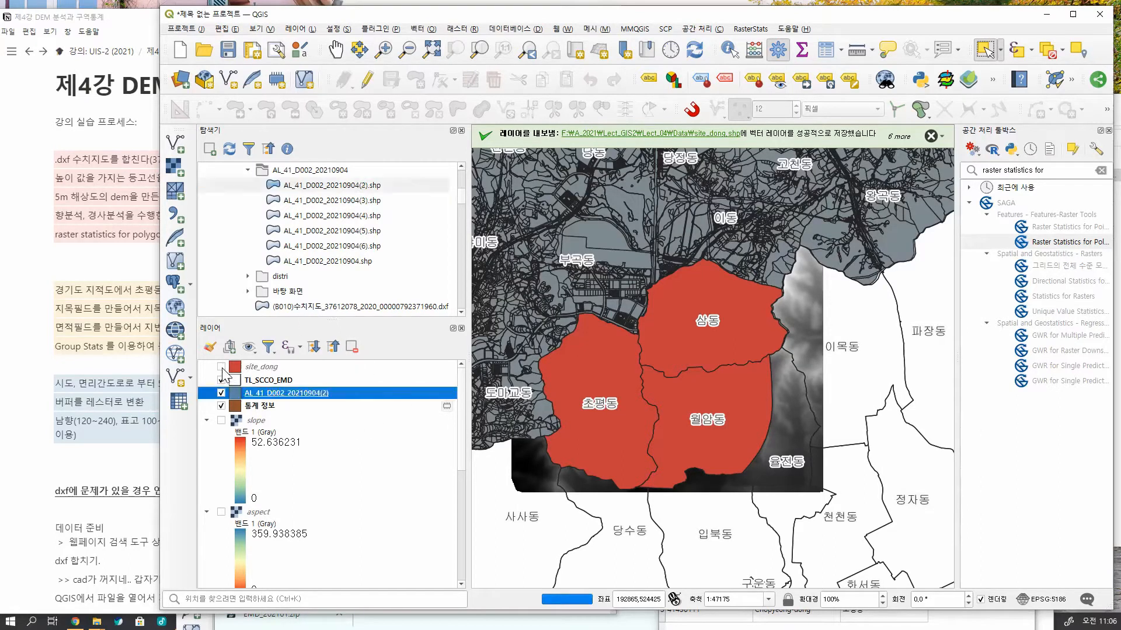
left_click(221, 406)
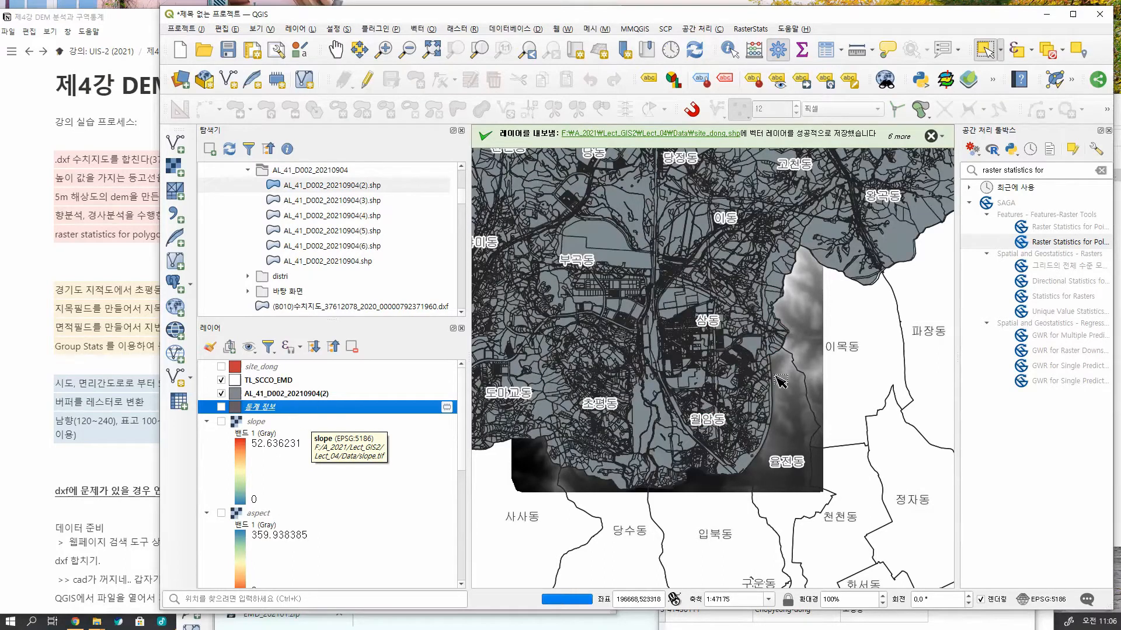
left_click(353, 187)
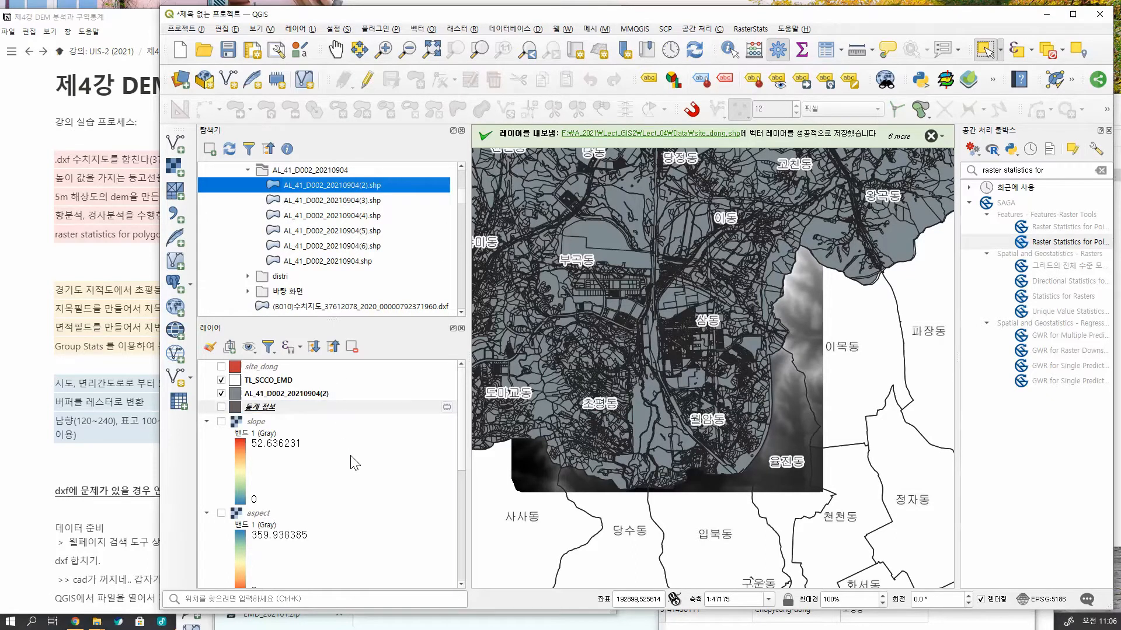
Select the cadastral parcels in AL_41_D002_20210904(2) with a rectangle around 초평동, 삼동 and 월암동.
left_click_drag(588, 464, 675, 487)
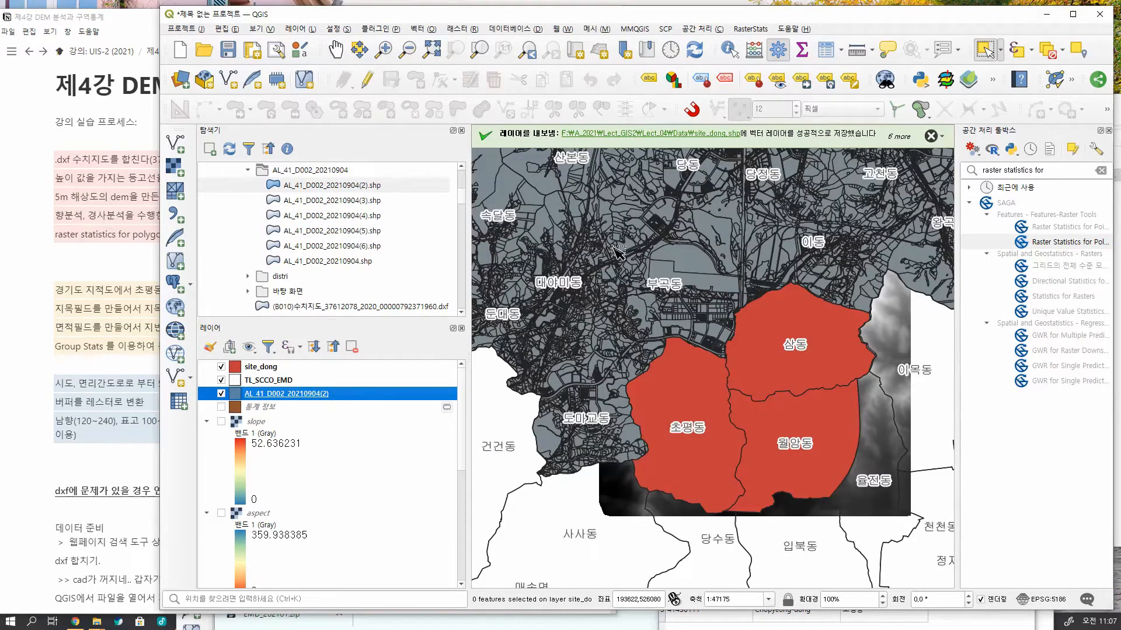
left_click(595, 272)
left_click_drag(595, 272, 894, 539)
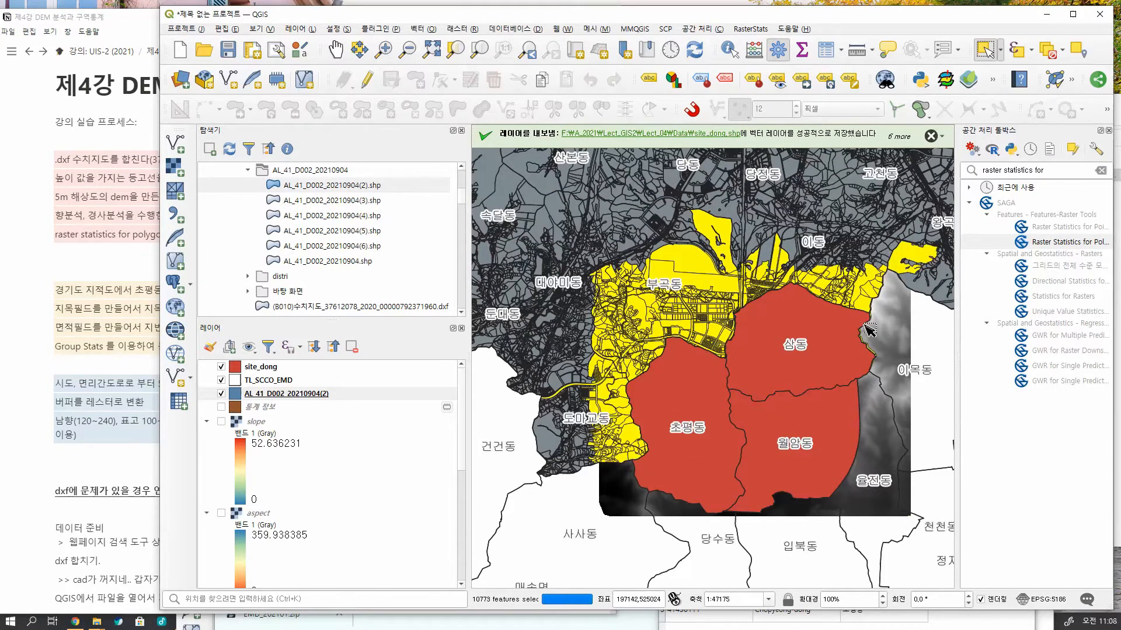
scroll(866, 330, "up", 3)
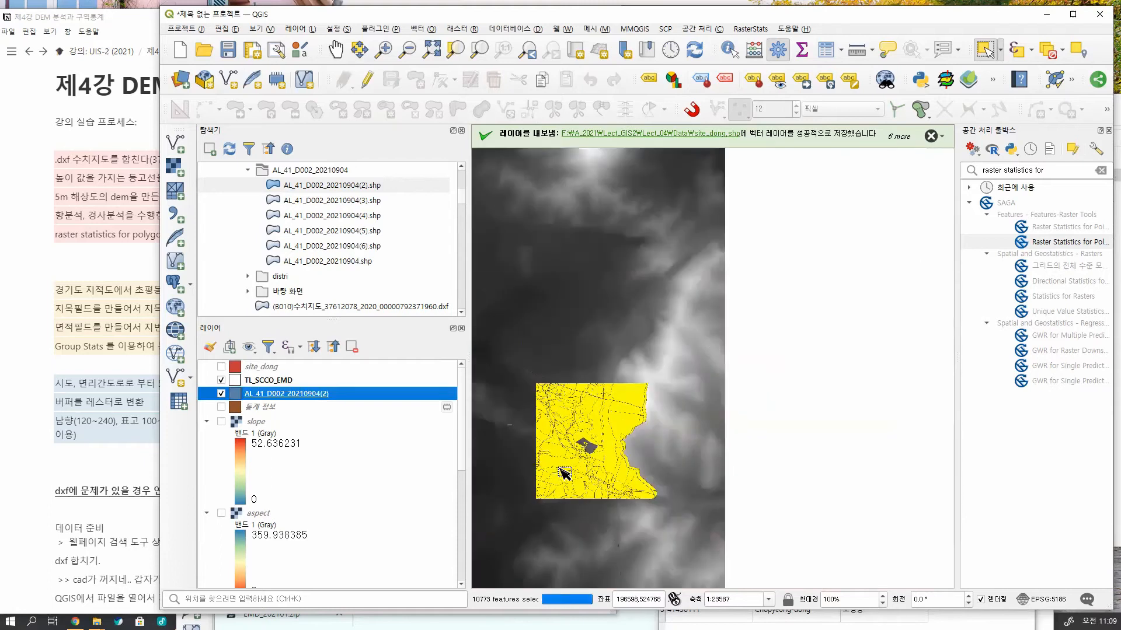
left_click_drag(561, 473, 747, 436)
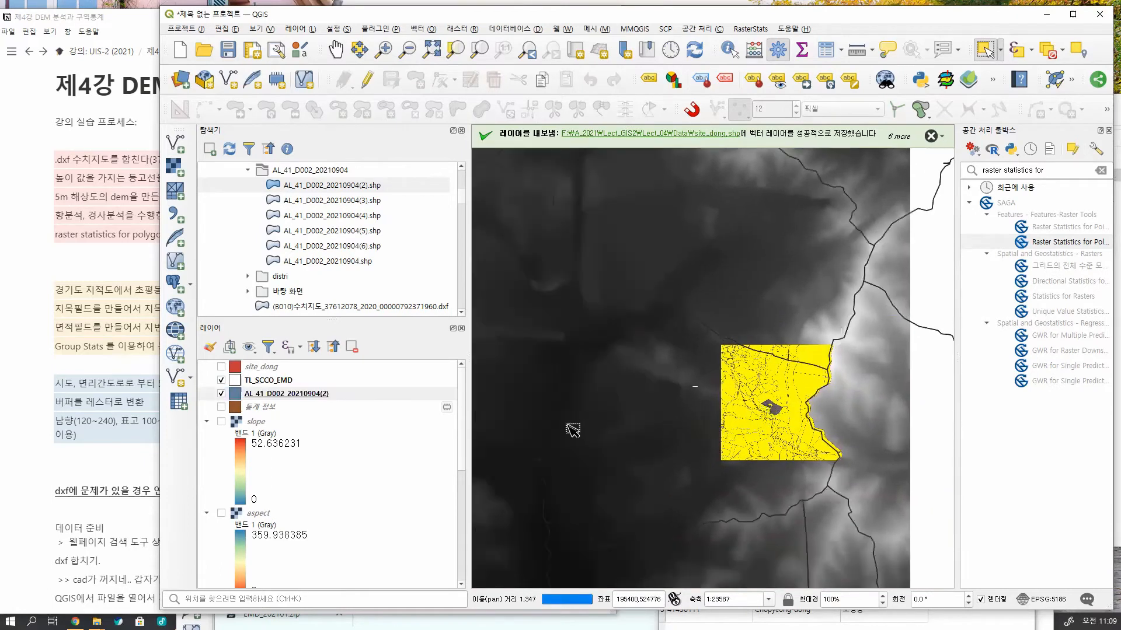
Export only the selected parcels as ESRI shapefile jijuk_sele01.shp in the Lect_04 Data folder, using the project CRS EPSG:5186.
right_click(305, 397)
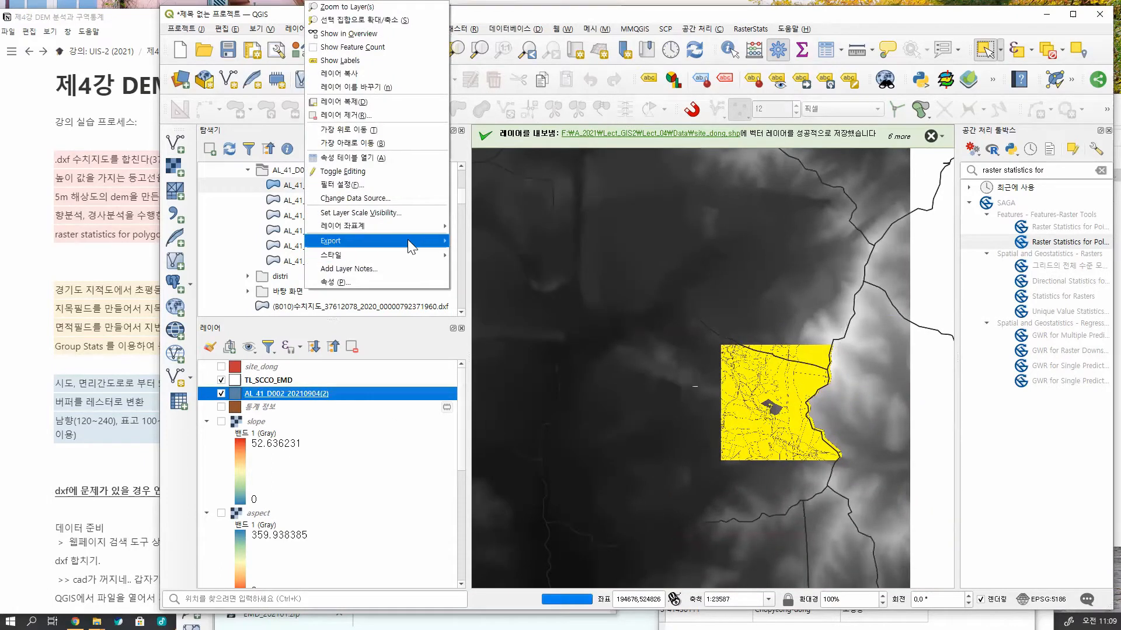
mouse_move(407, 239)
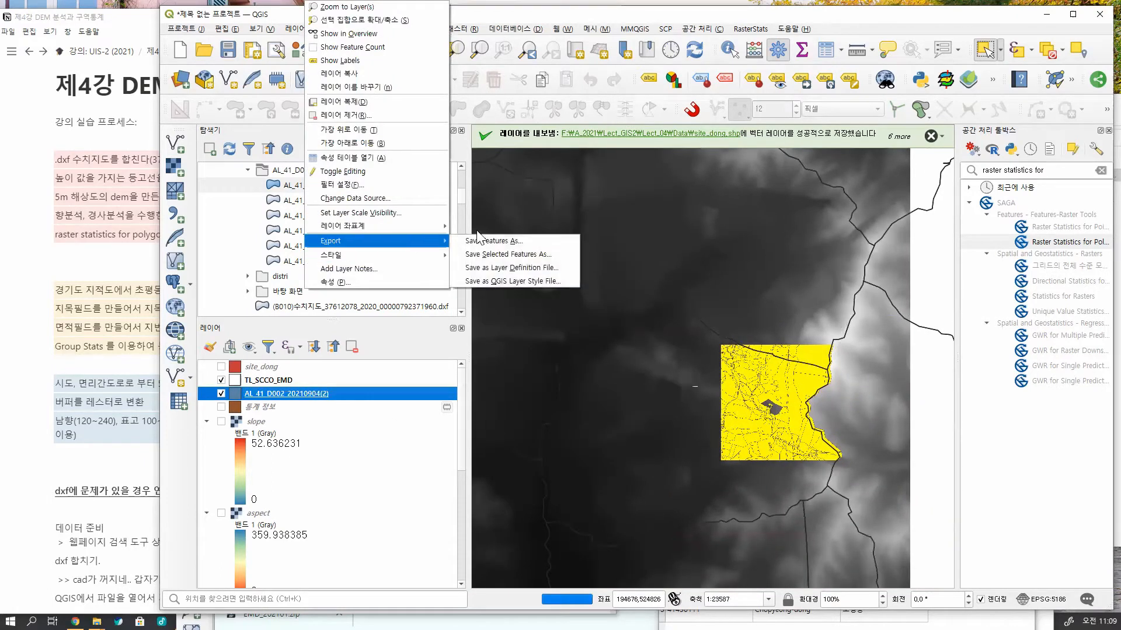
left_click(514, 260)
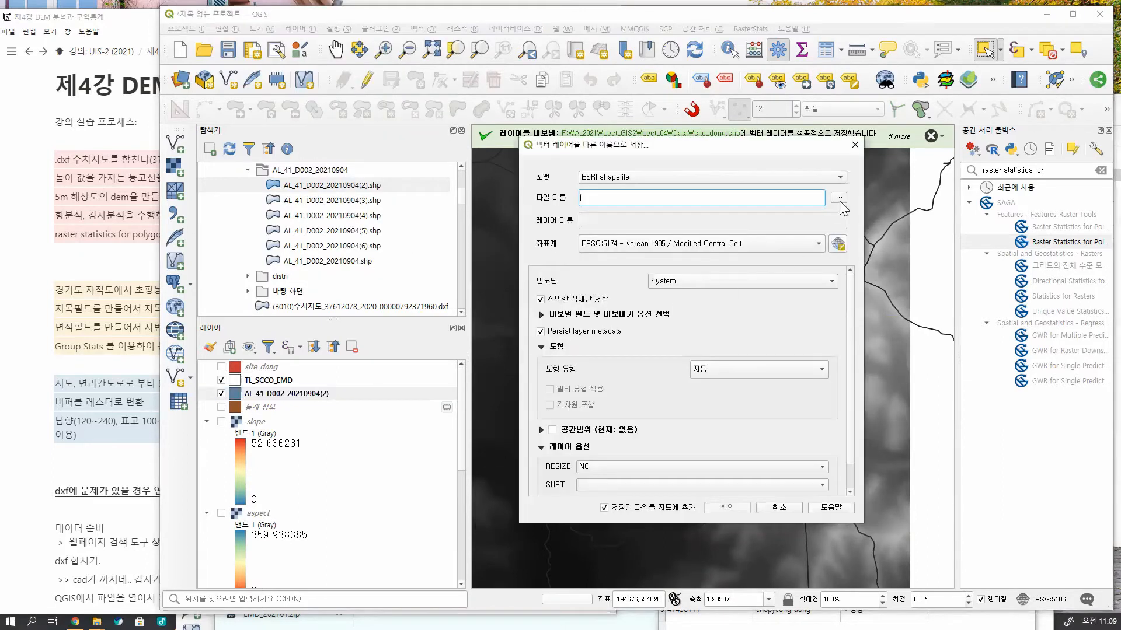
left_click(656, 245)
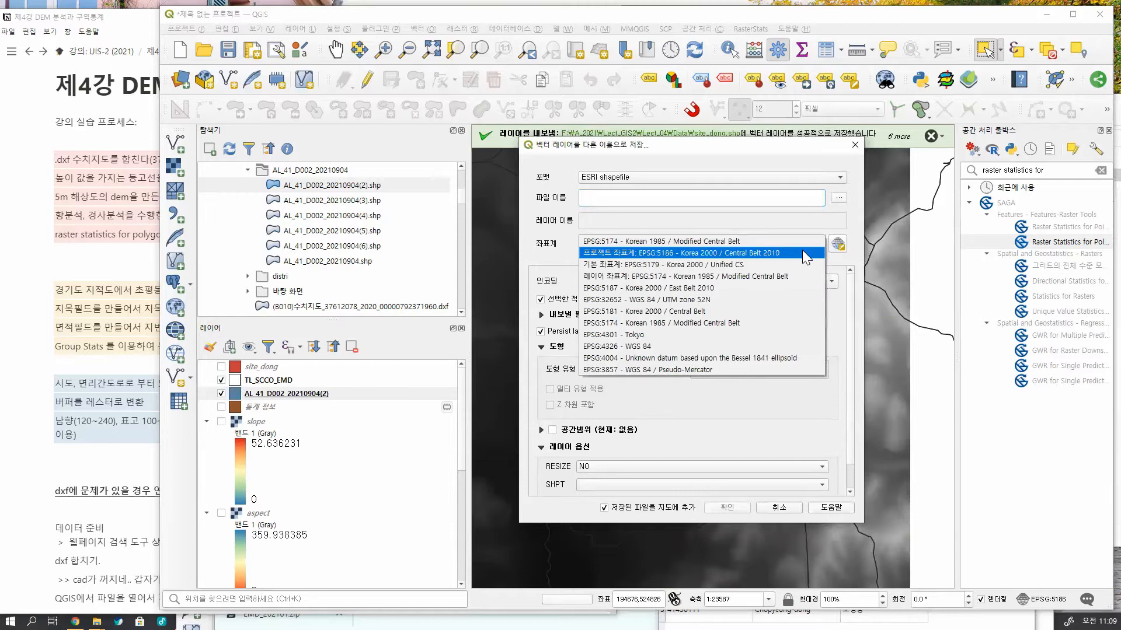
left_click(729, 252)
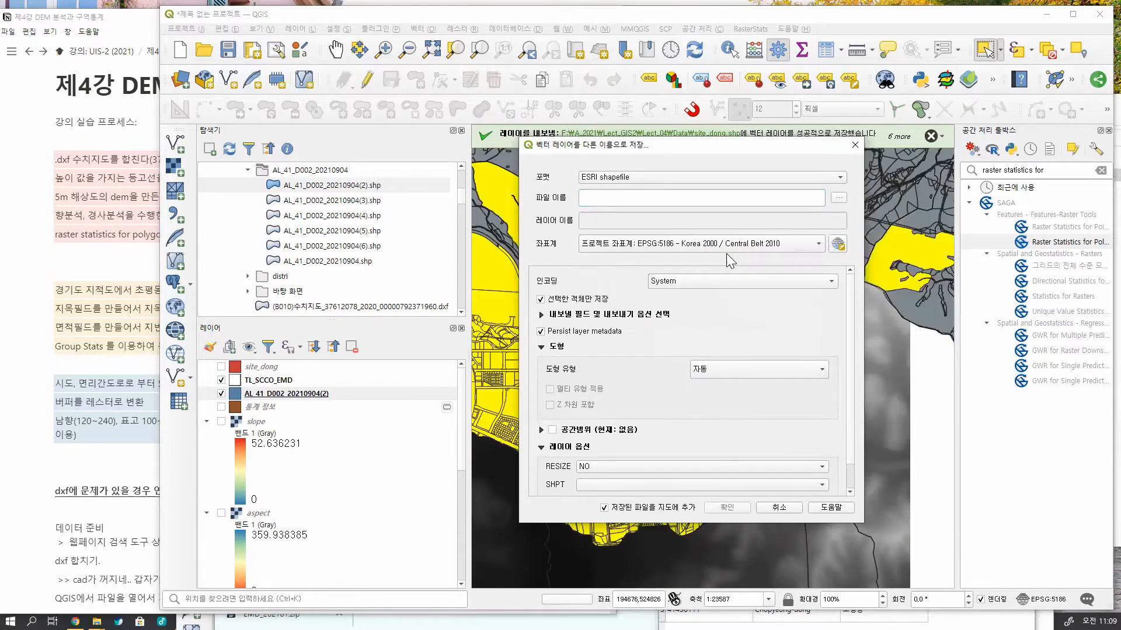
left_click(838, 198)
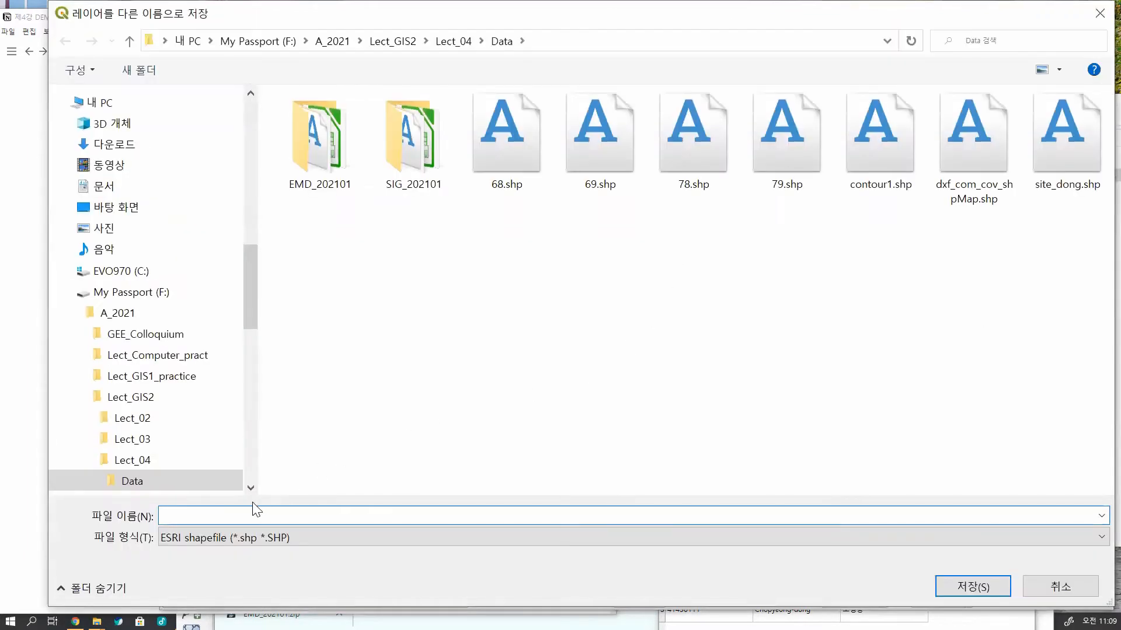
type("jijuk_sele01.shp")
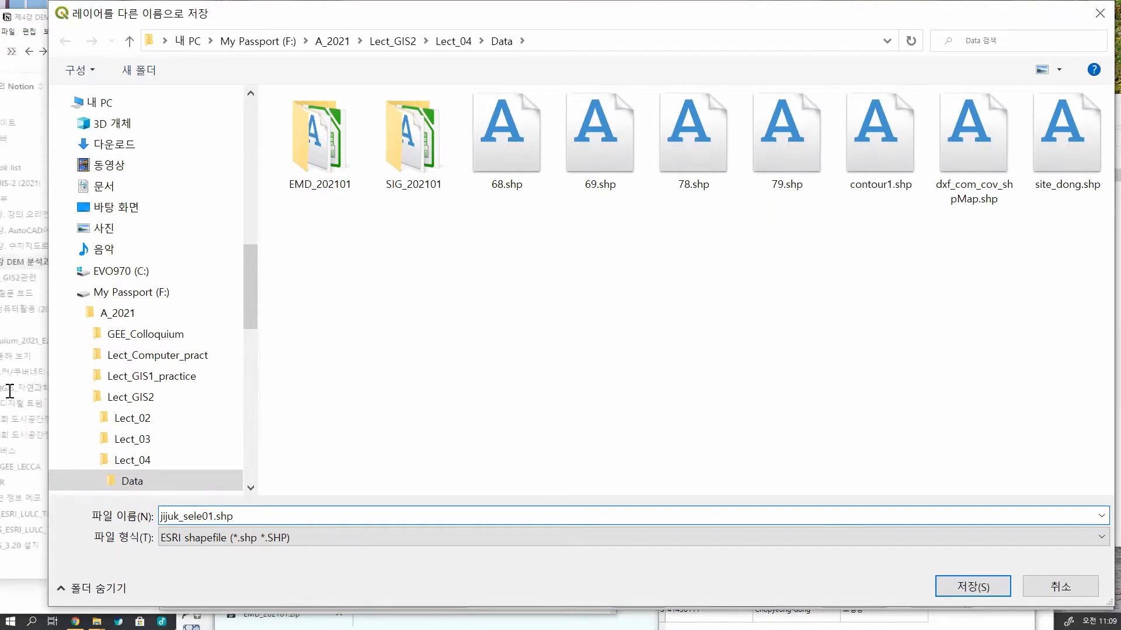
left_click(957, 586)
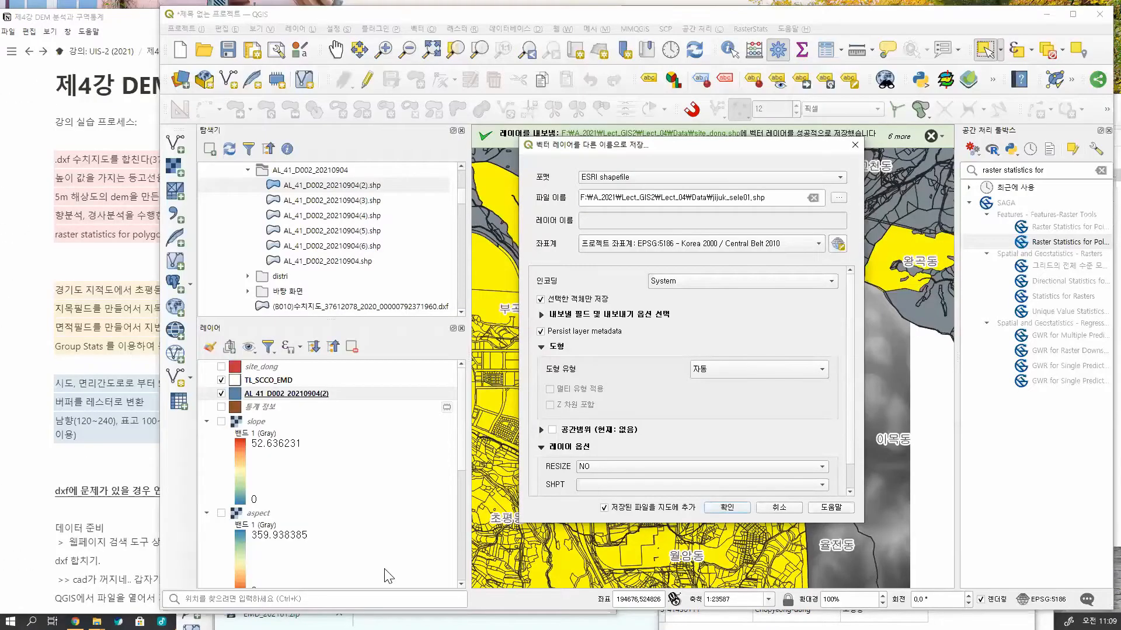
left_click(709, 509)
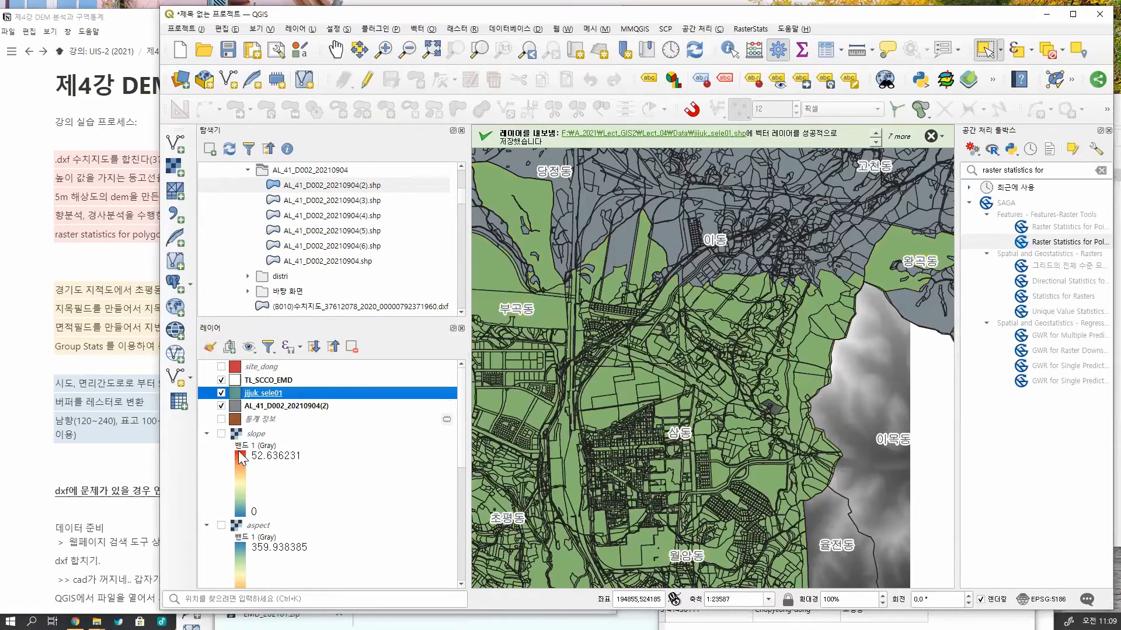
Hide the AL_41_D002_20210904(2) layer and check the full extent of the exported jijuk_sele01 parcels.
left_click(222, 406)
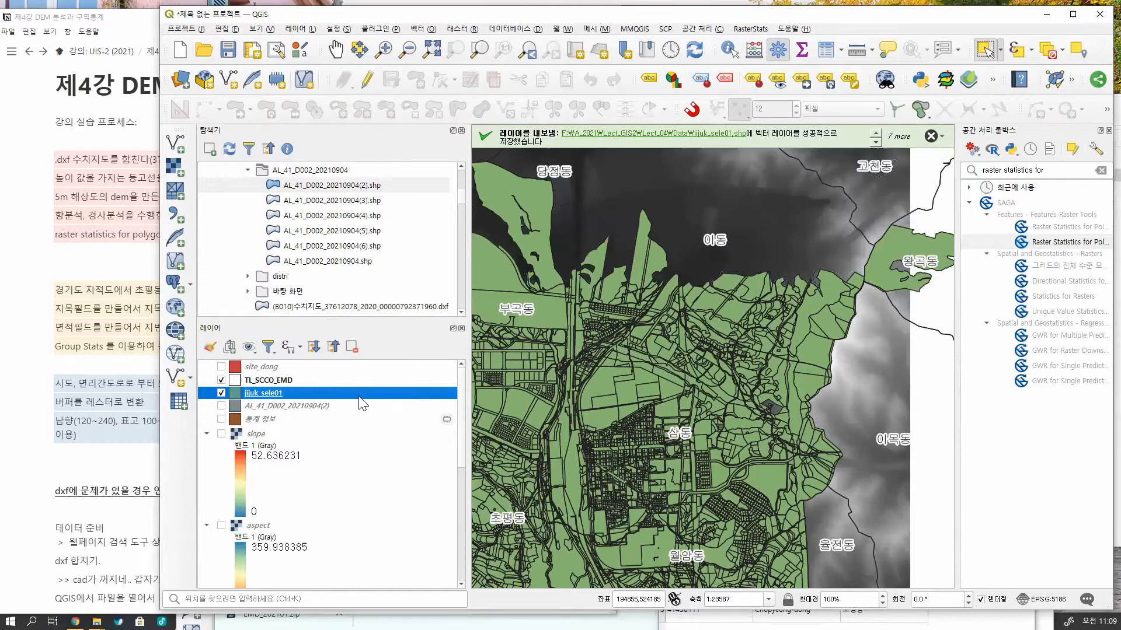
scroll(659, 416, "down", 2)
left_click_drag(658, 415, 782, 337)
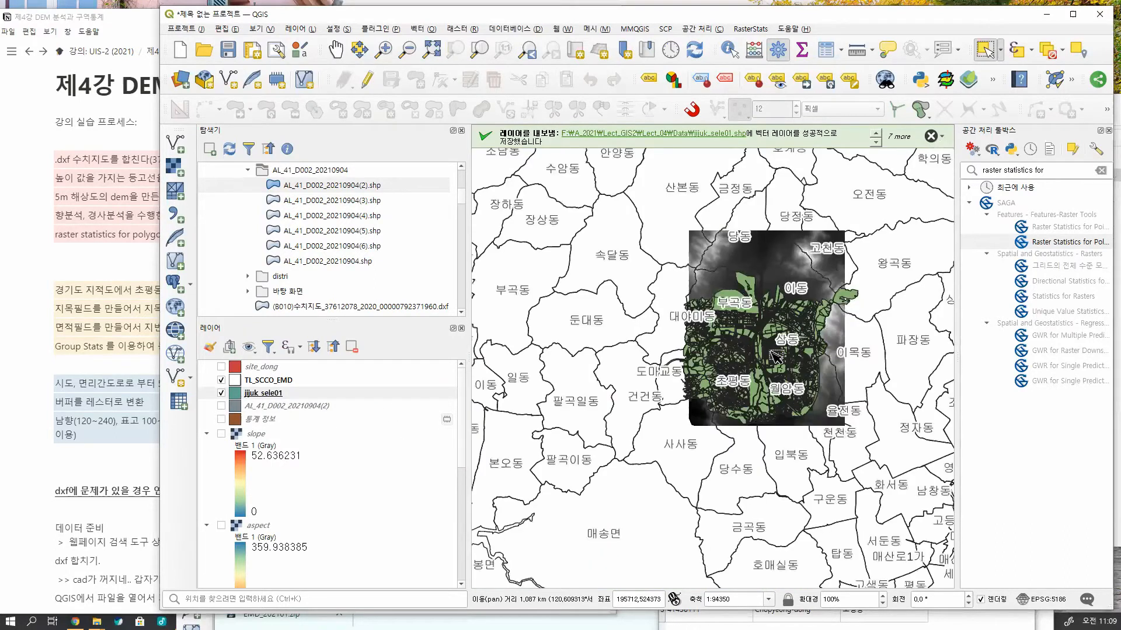
scroll(777, 356, "up", 1)
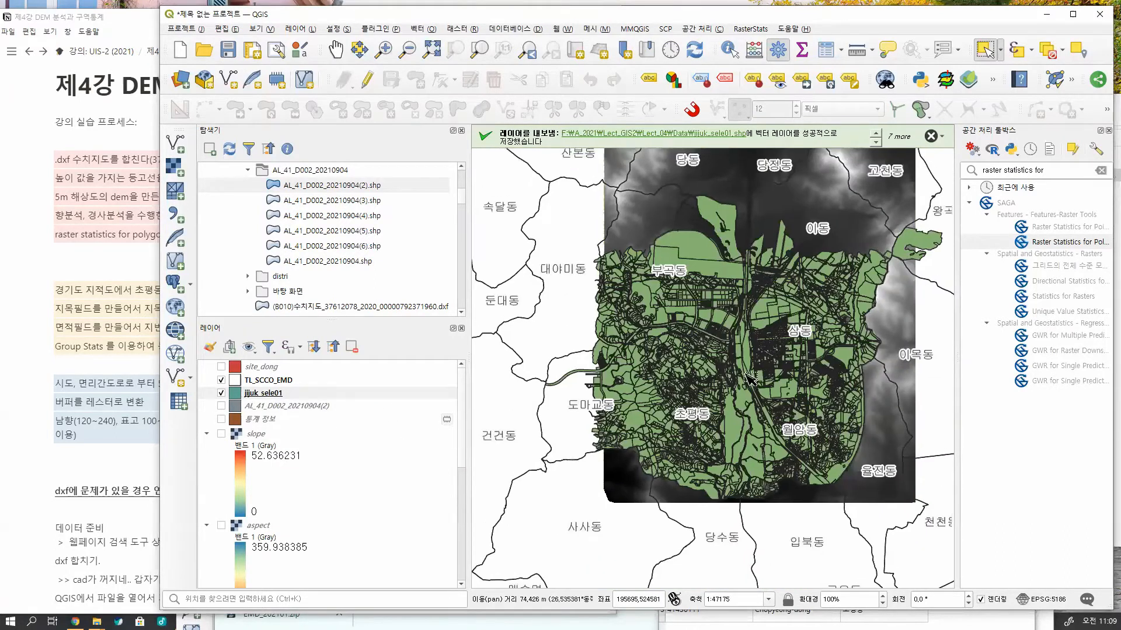
Review the parcel extraction task in the Notion notes, and open the jijuk_sele01 attribute table back in QGIS beside the map.
left_click(99, 274)
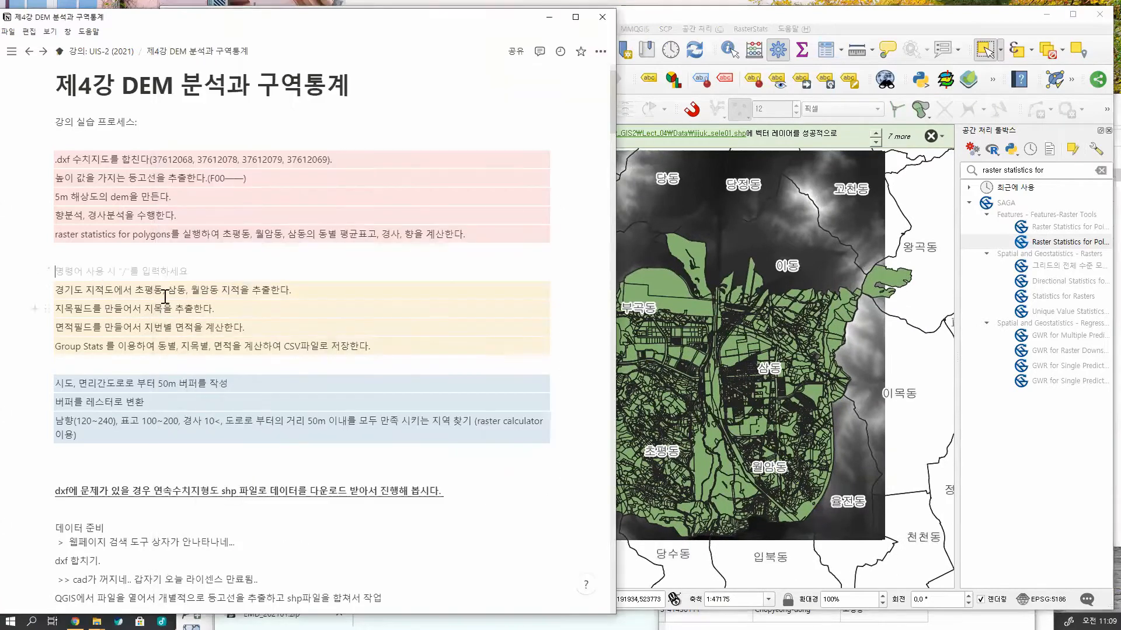
left_click(242, 291)
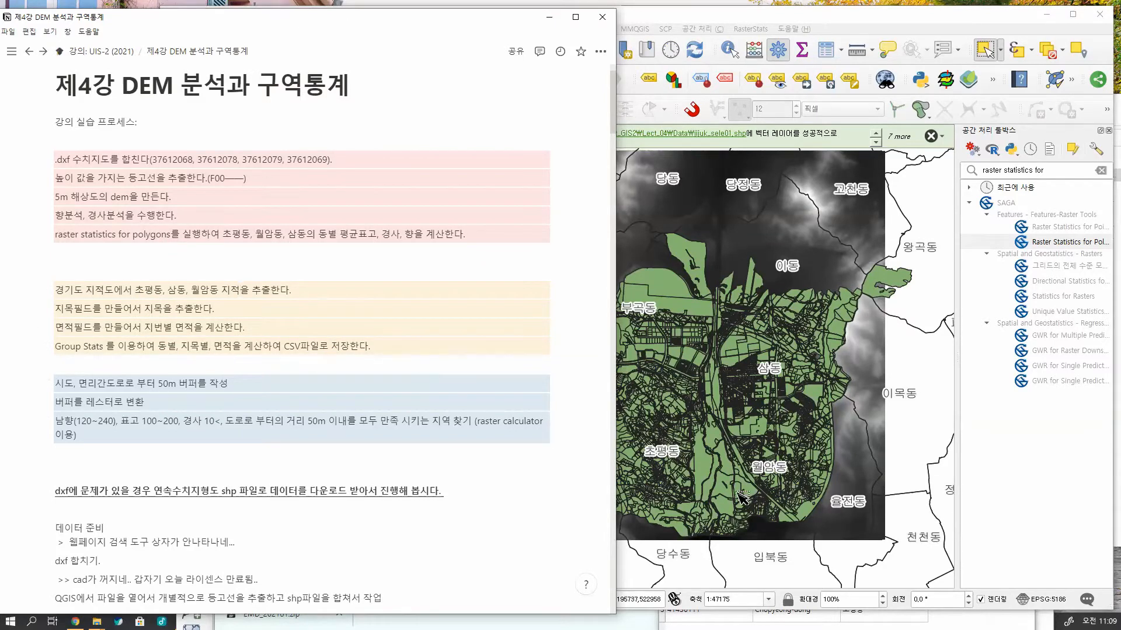
left_click(700, 501)
right_click(310, 396)
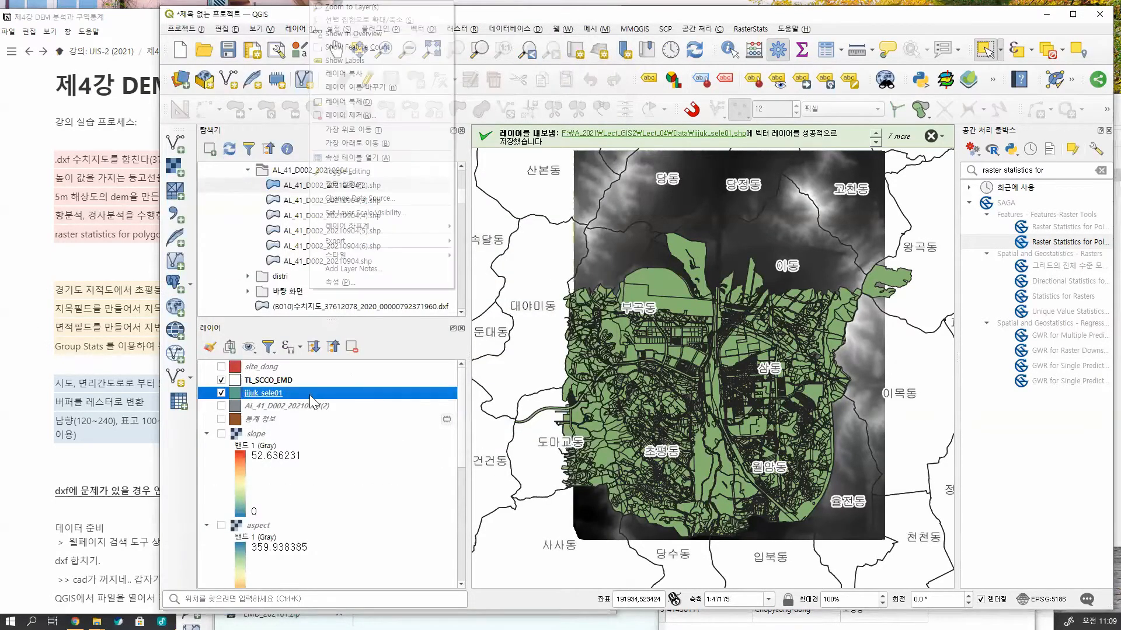
left_click(385, 158)
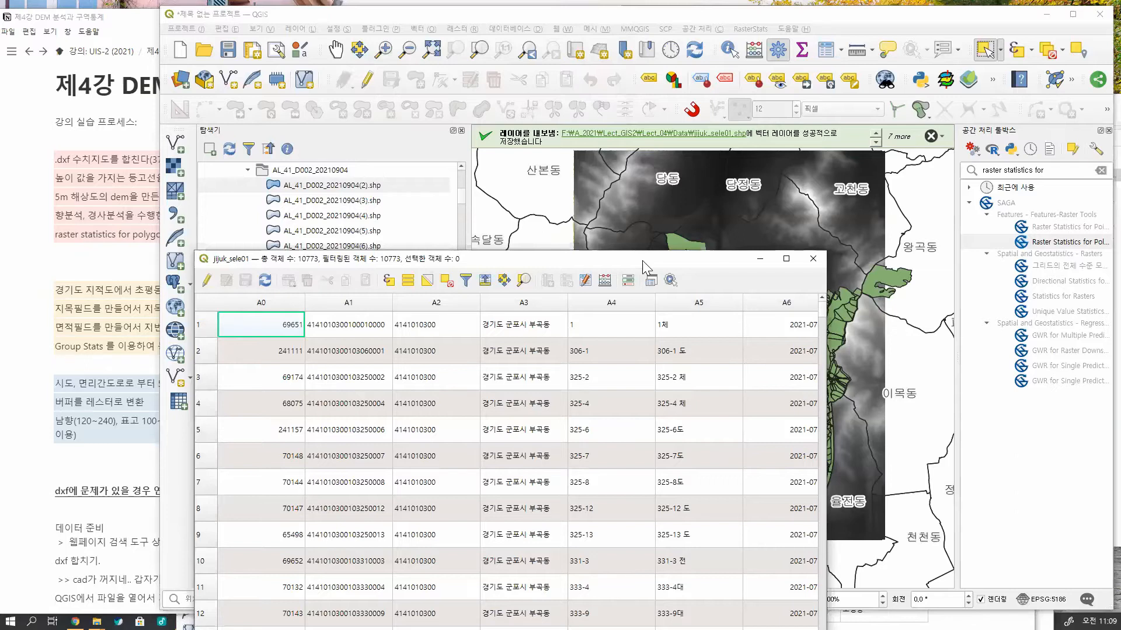
left_click_drag(644, 267, 398, 107)
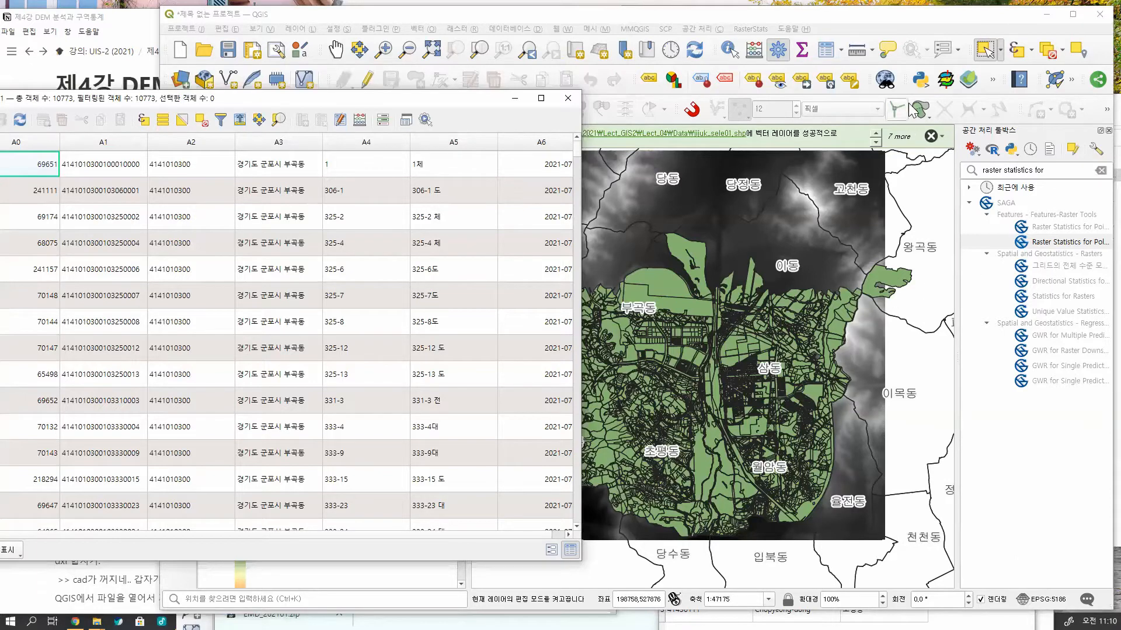
left_click(730, 50)
scroll(782, 374, "up", 3)
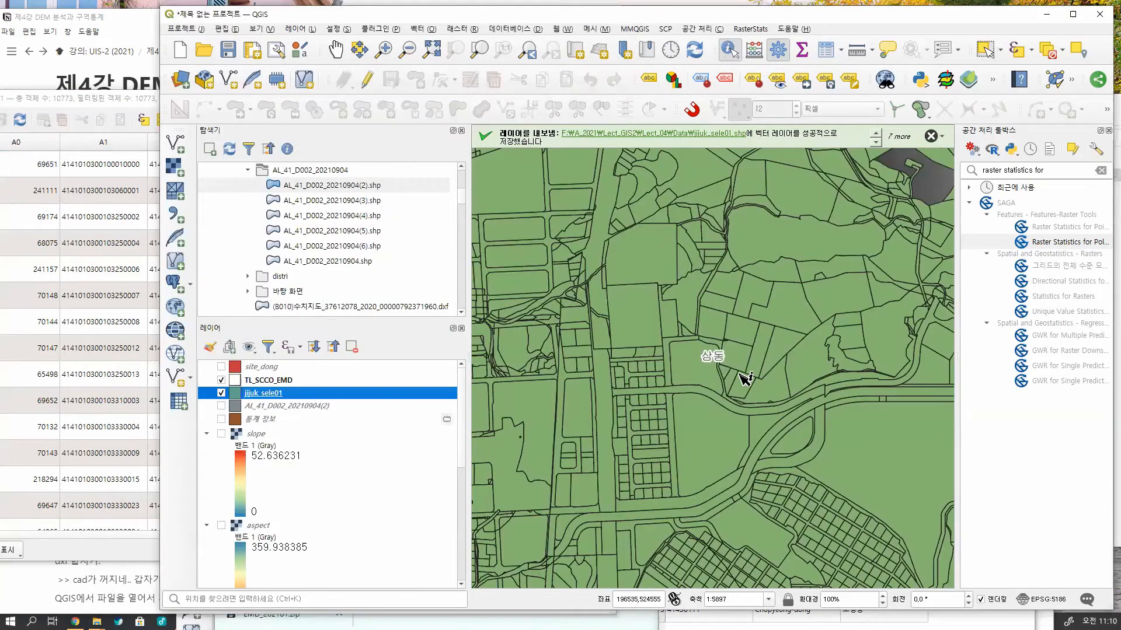
left_click(700, 367)
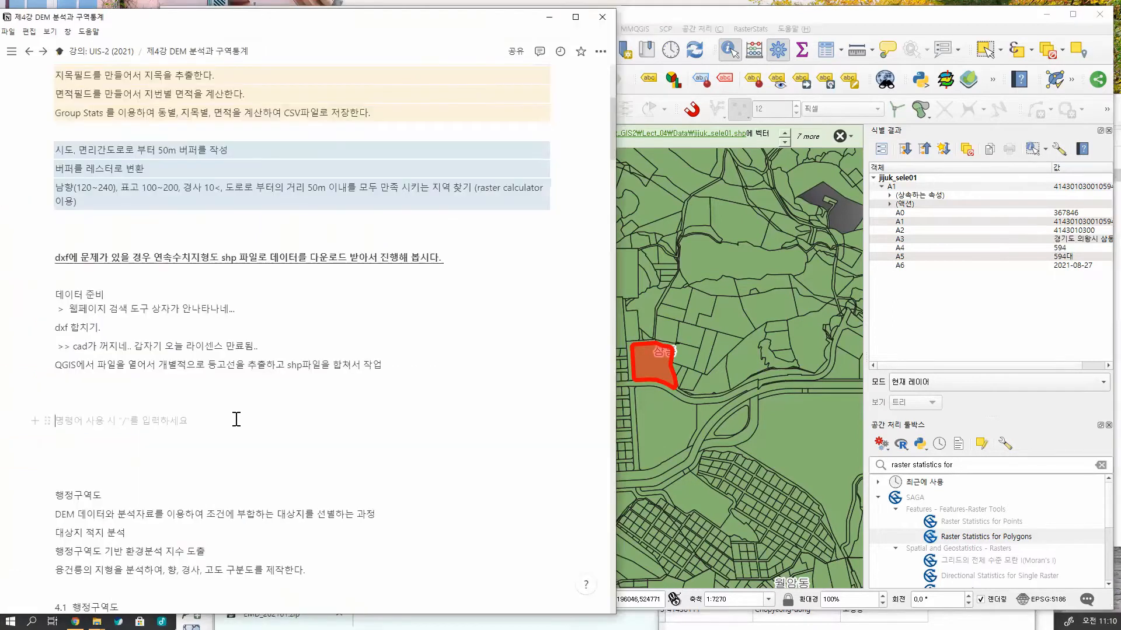
type("삼동")
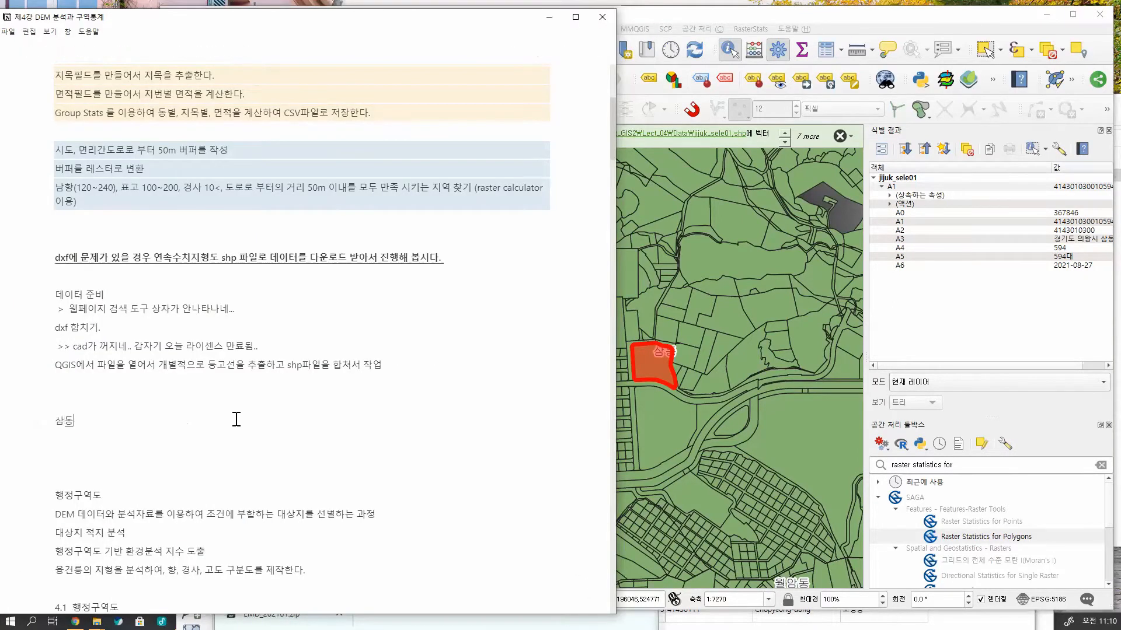
type(": 4143010300")
key("Return")
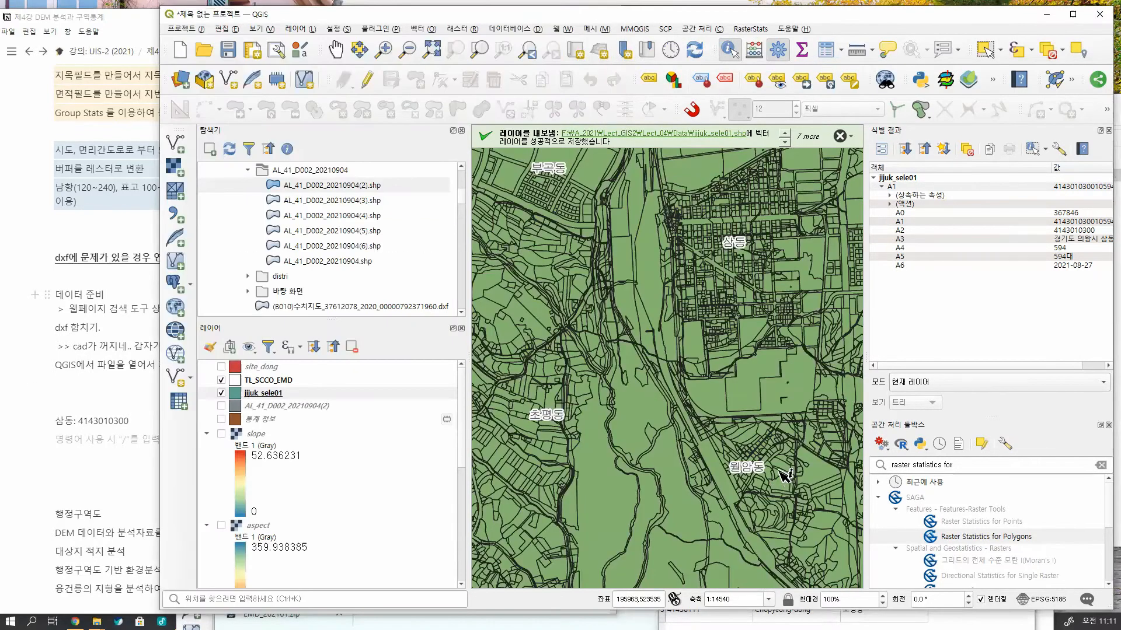
left_click_drag(779, 470, 711, 474)
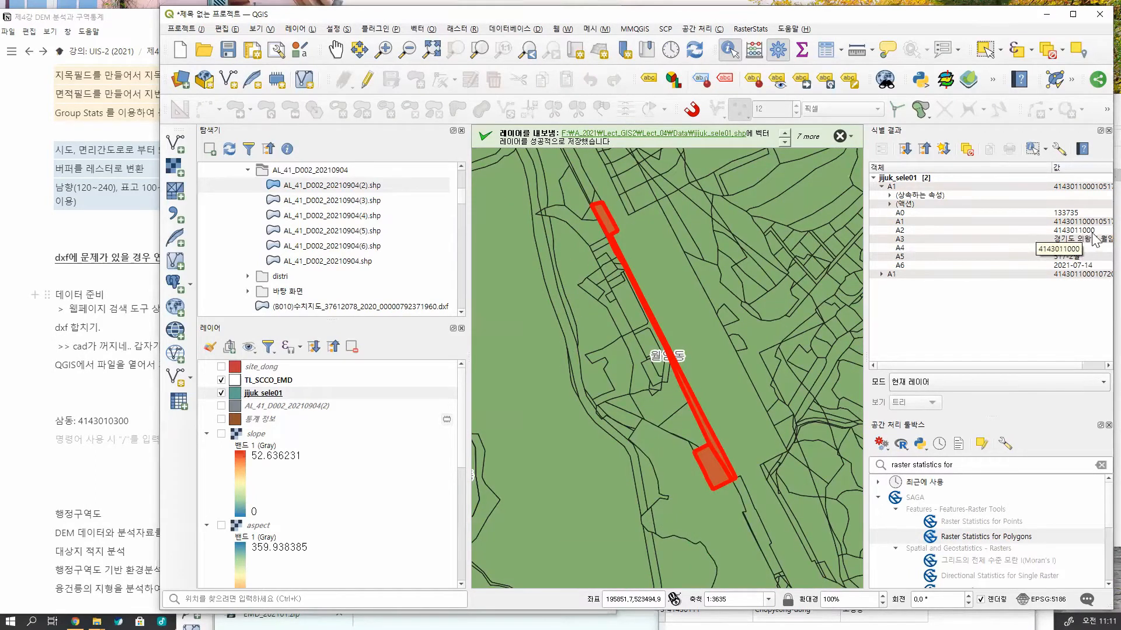
left_click(130, 435)
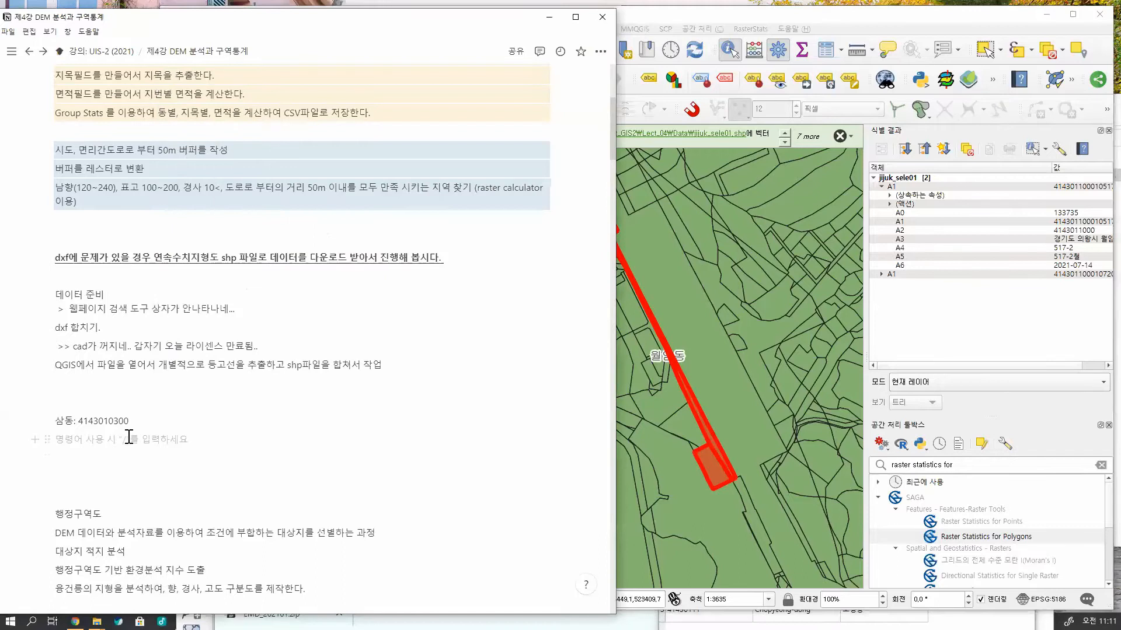
type("월암동: 414301100")
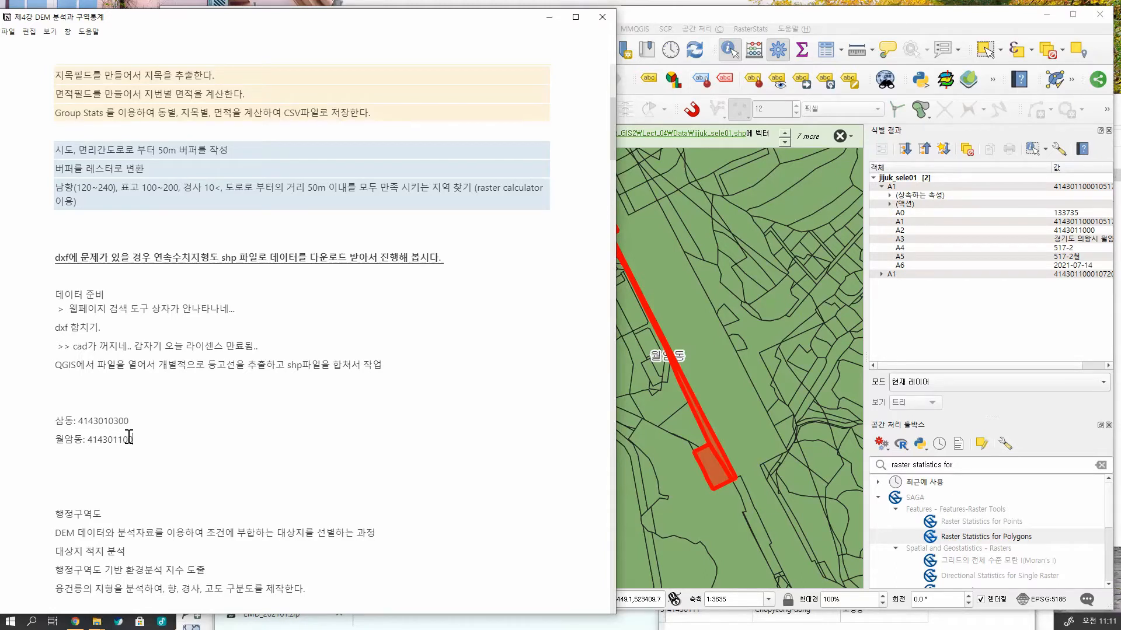
key("Return")
key("Up")
key("Up")
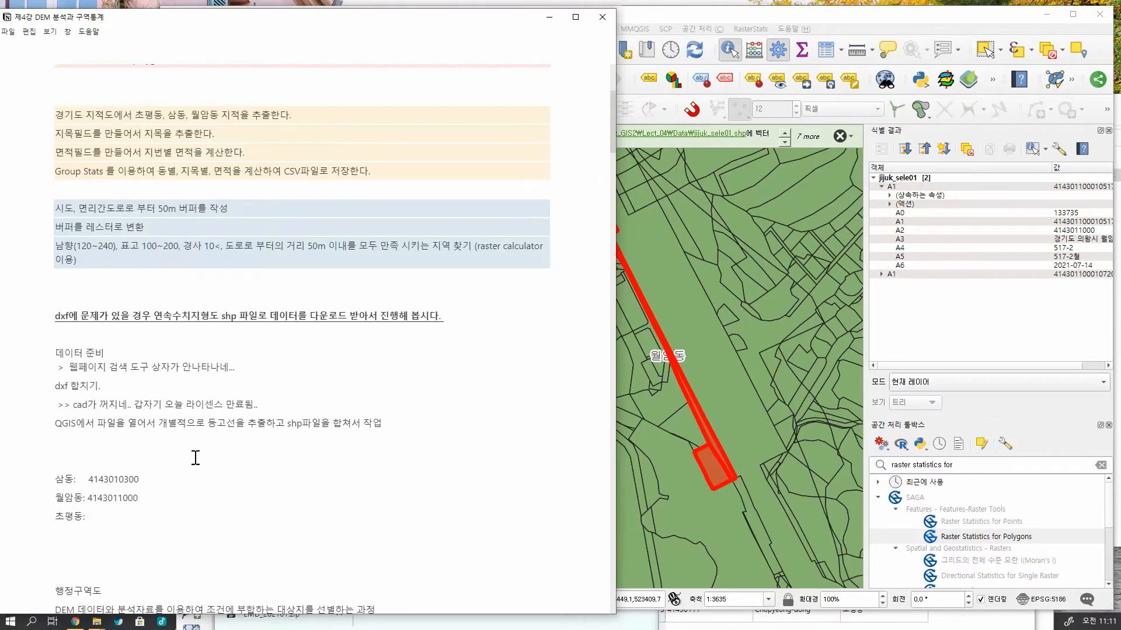
scroll(770, 390, "down", 3)
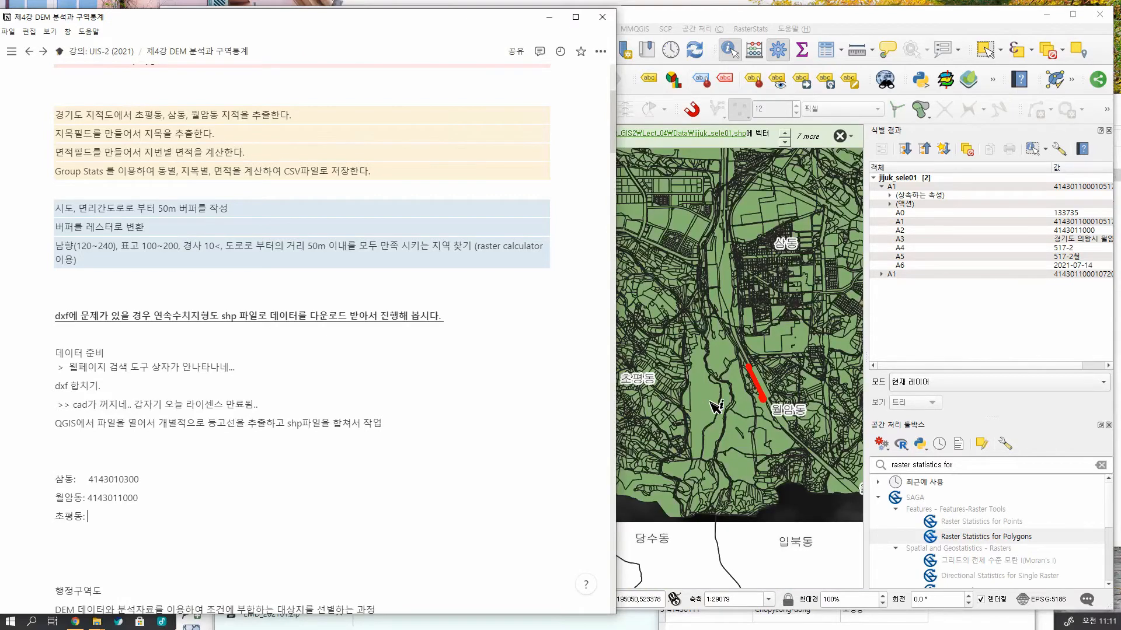
left_click(703, 405)
scroll(748, 416, "up", 3)
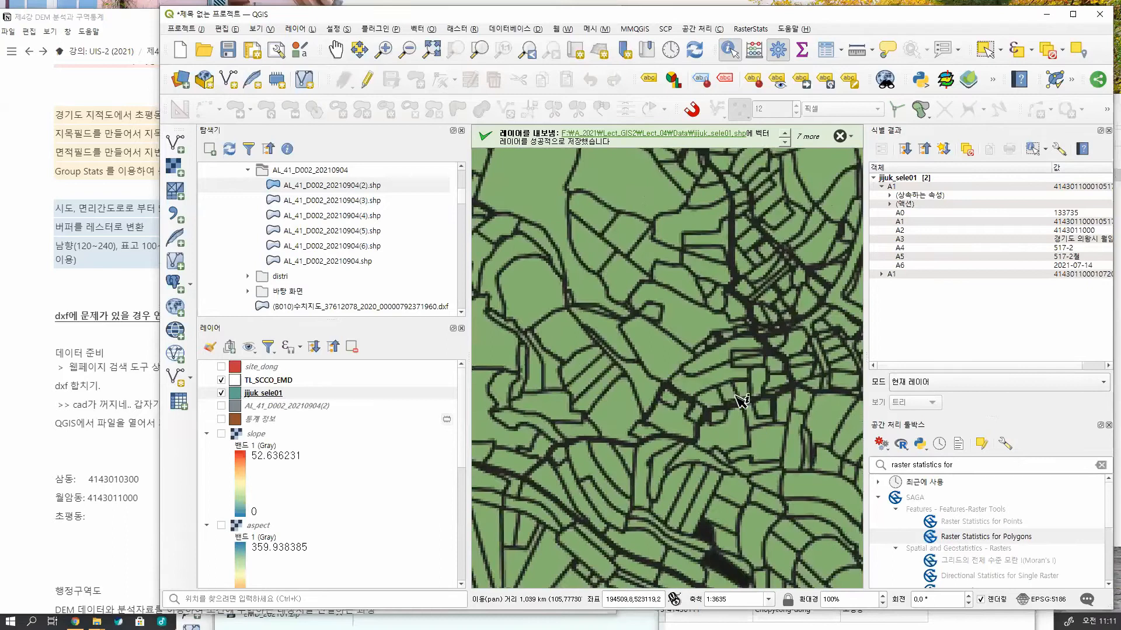
left_click(698, 327)
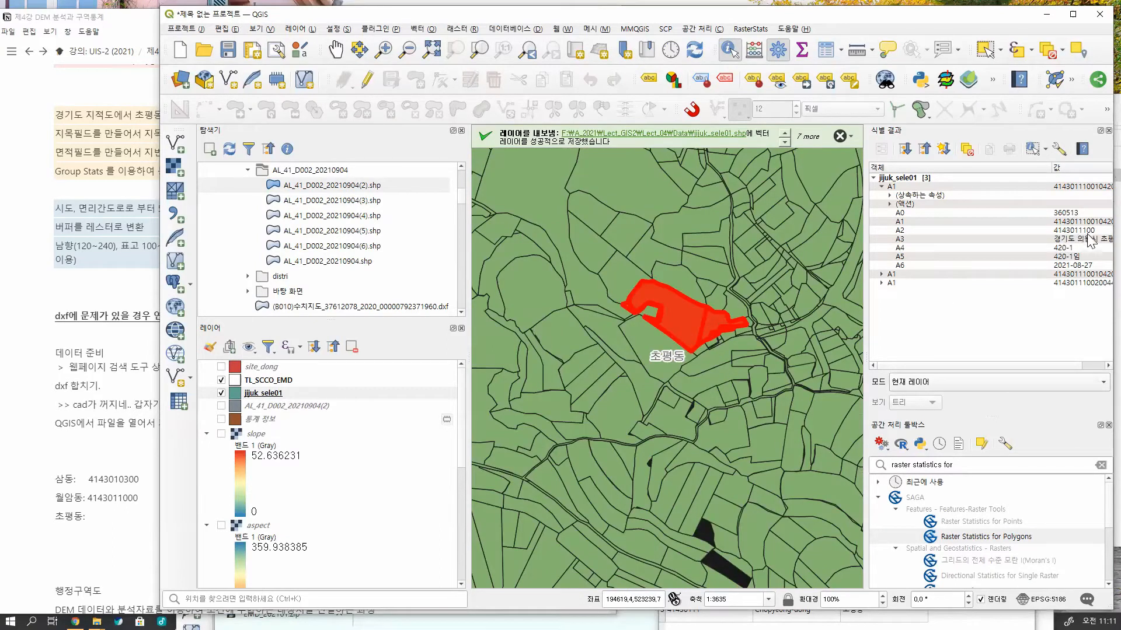
left_click(128, 518)
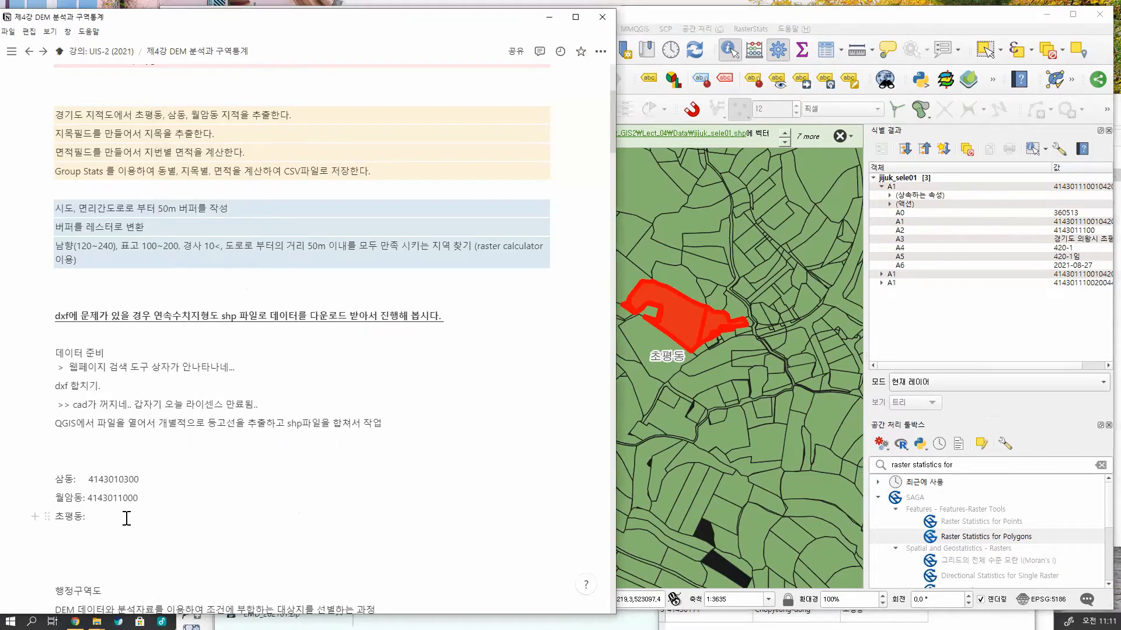
type("4143011100")
left_click(186, 462)
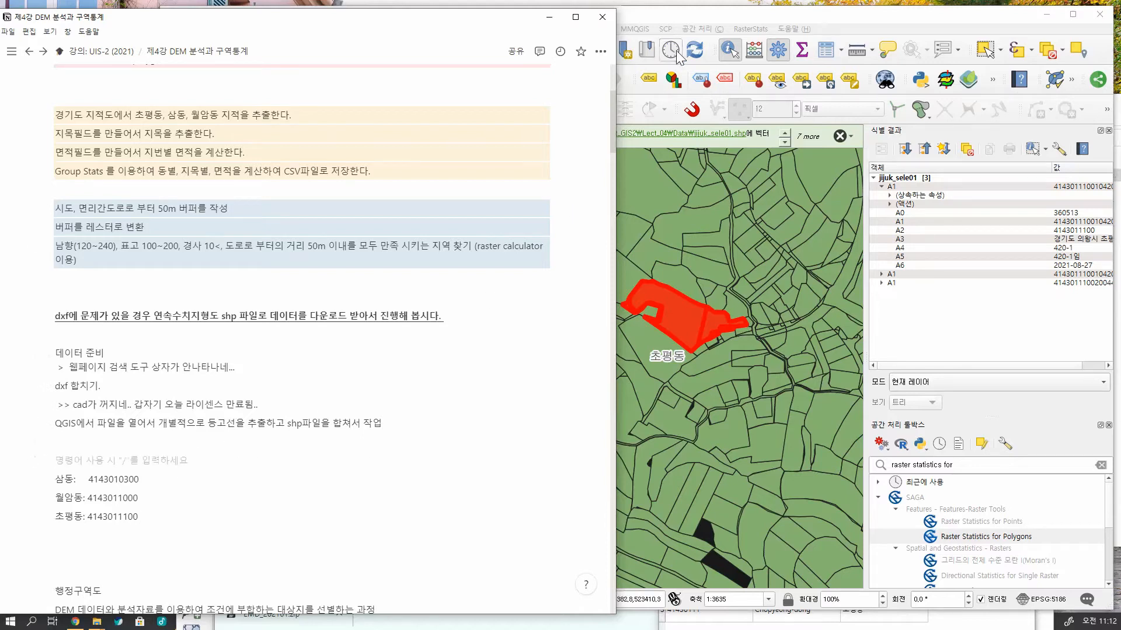
left_click(687, 18)
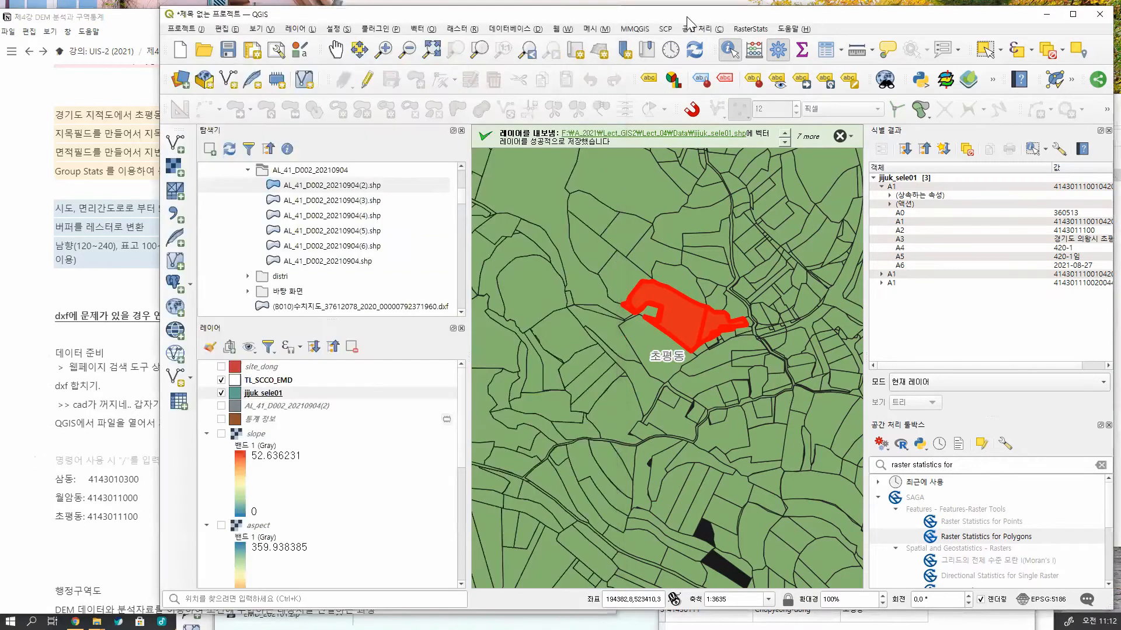
left_click(1013, 51)
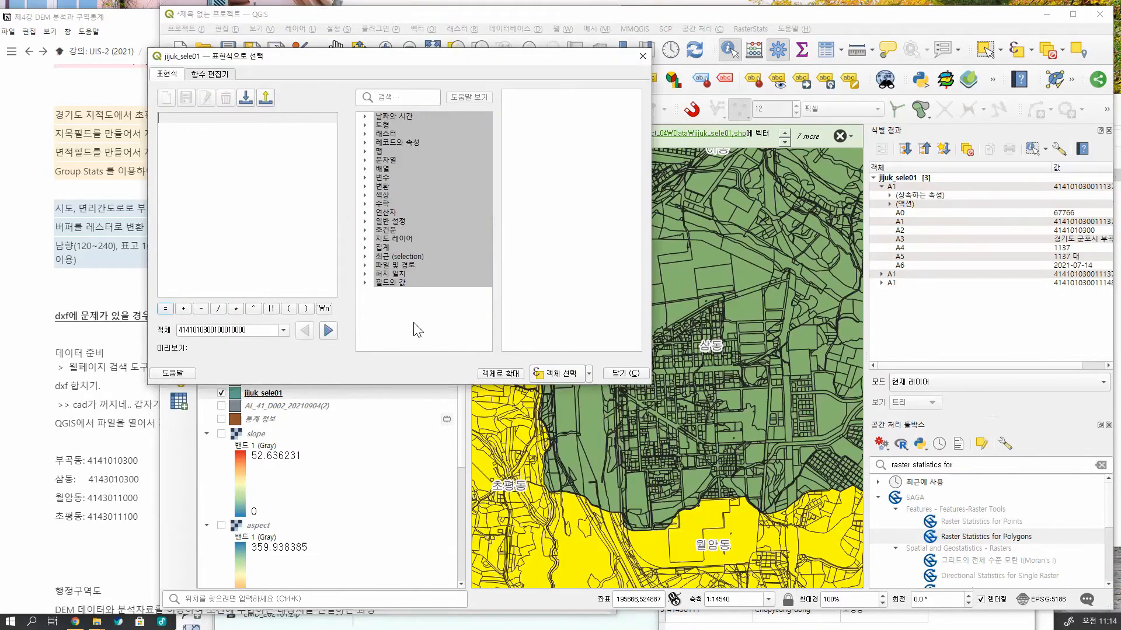
left_click(365, 282)
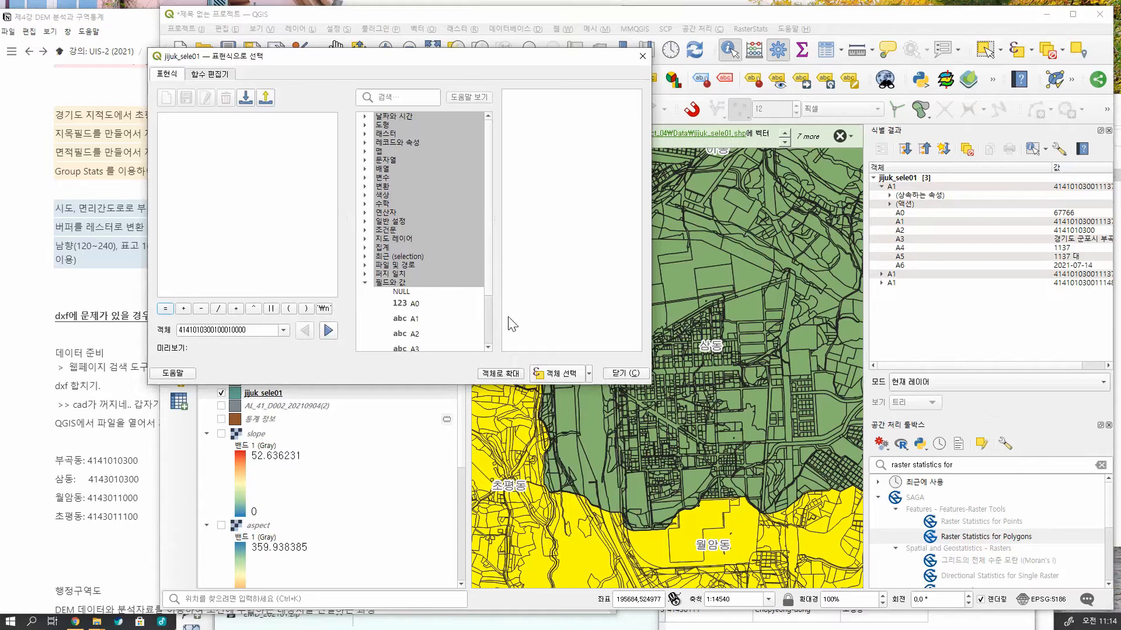
double_click(412, 333)
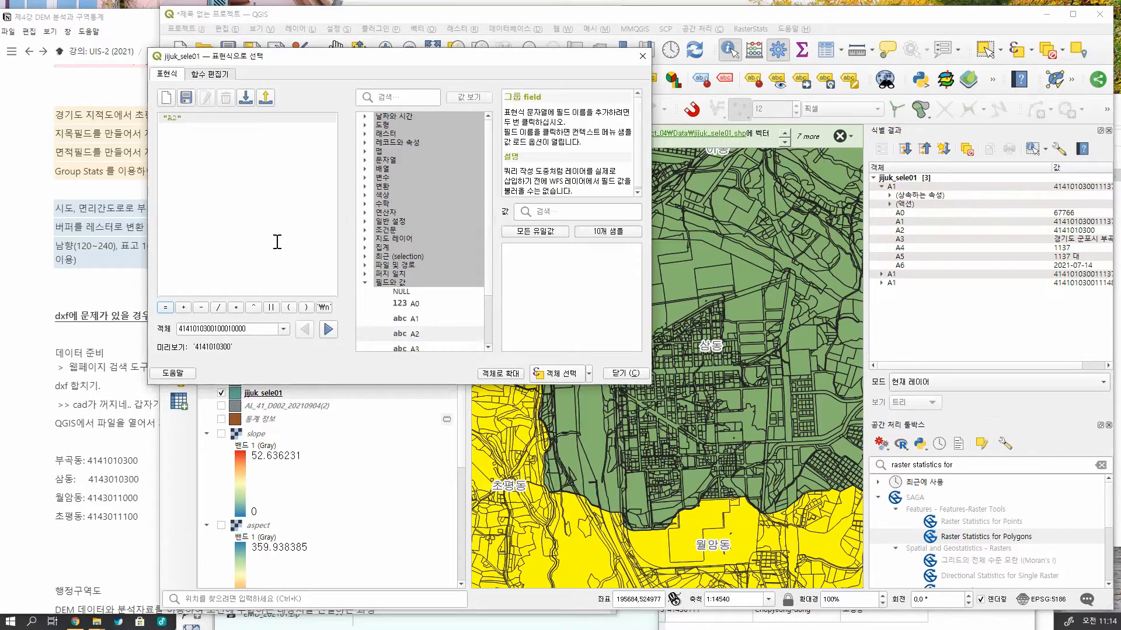
type("=")
left_click(532, 231)
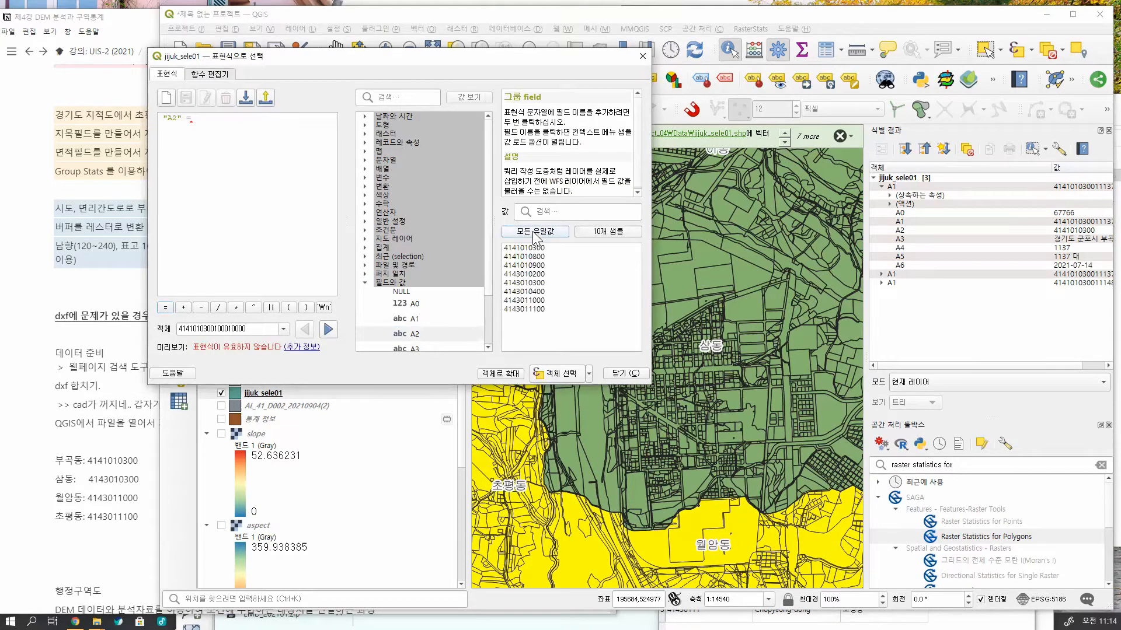
left_click(540, 284)
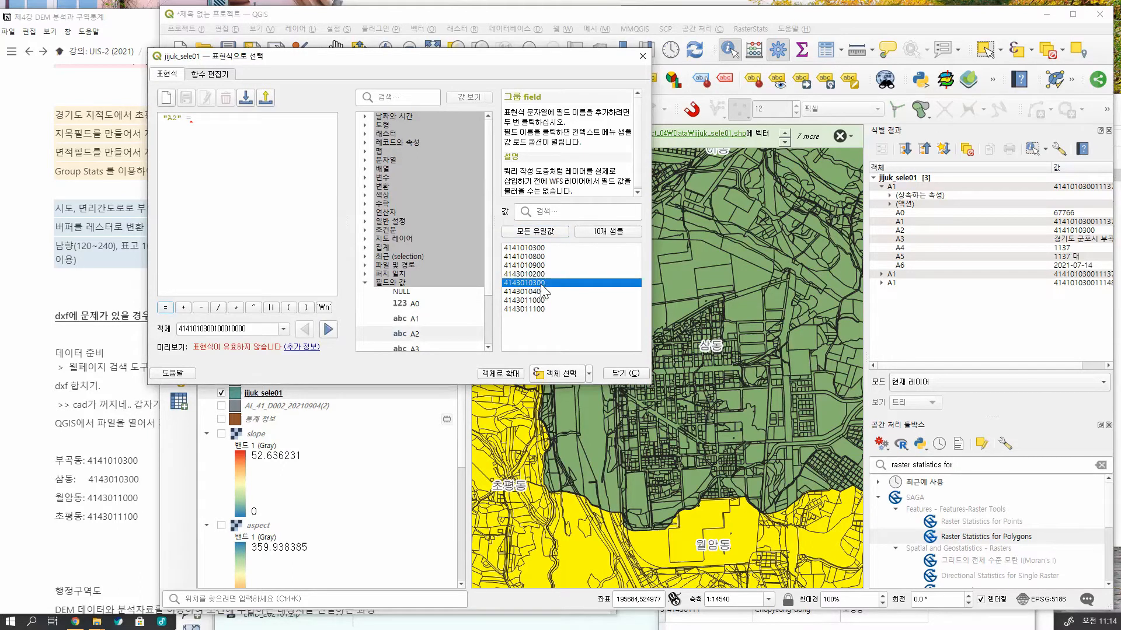
double_click(531, 282)
type("or")
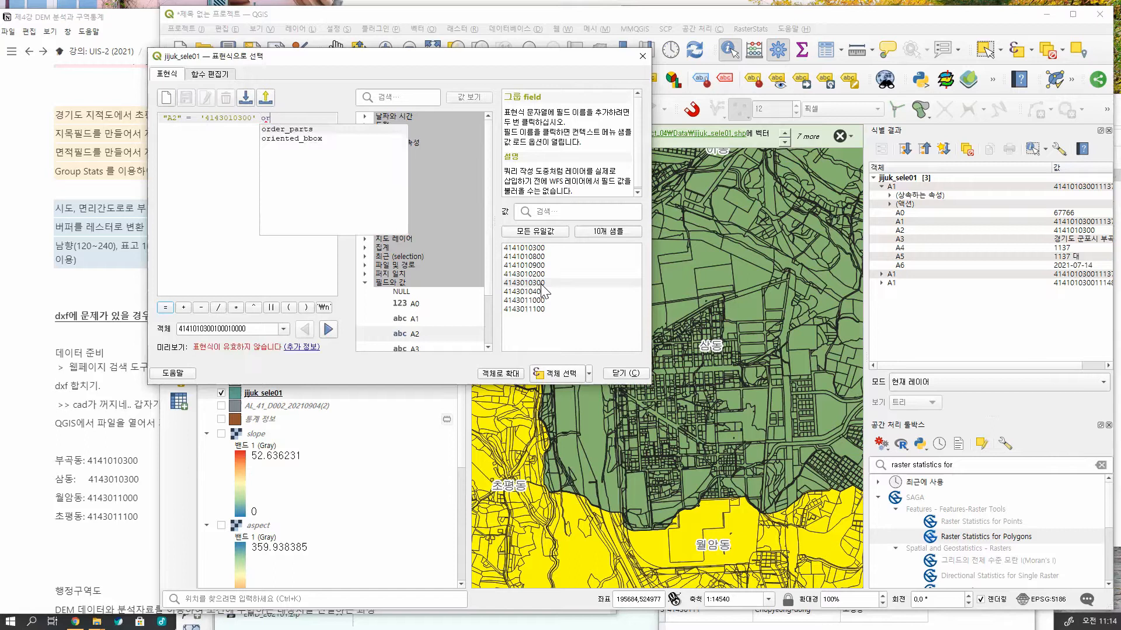
double_click(414, 333)
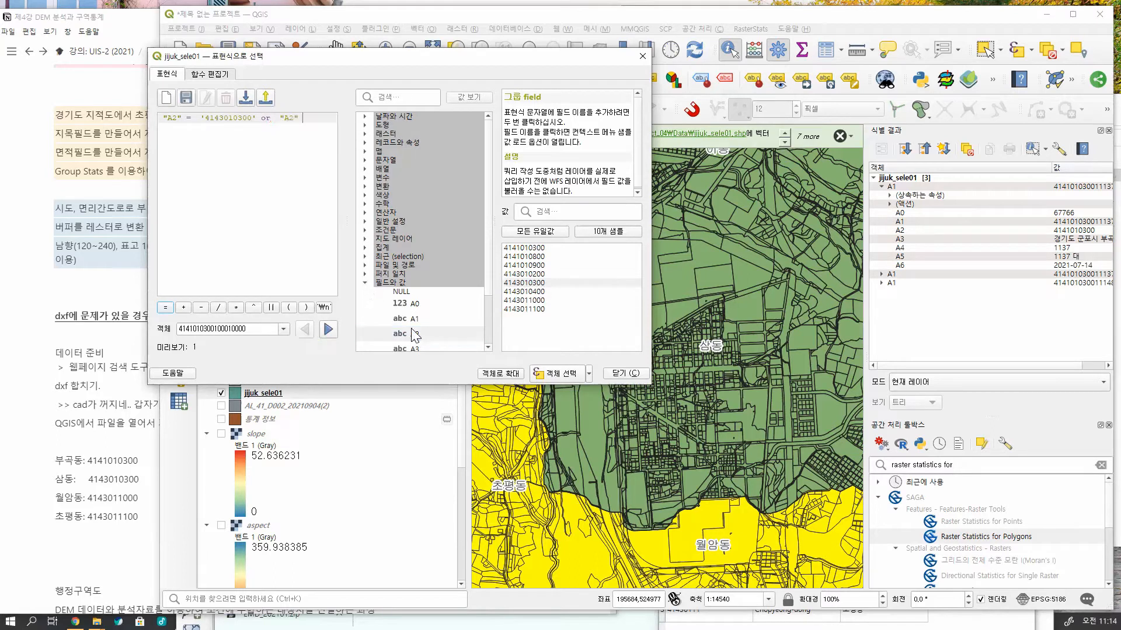
type("=")
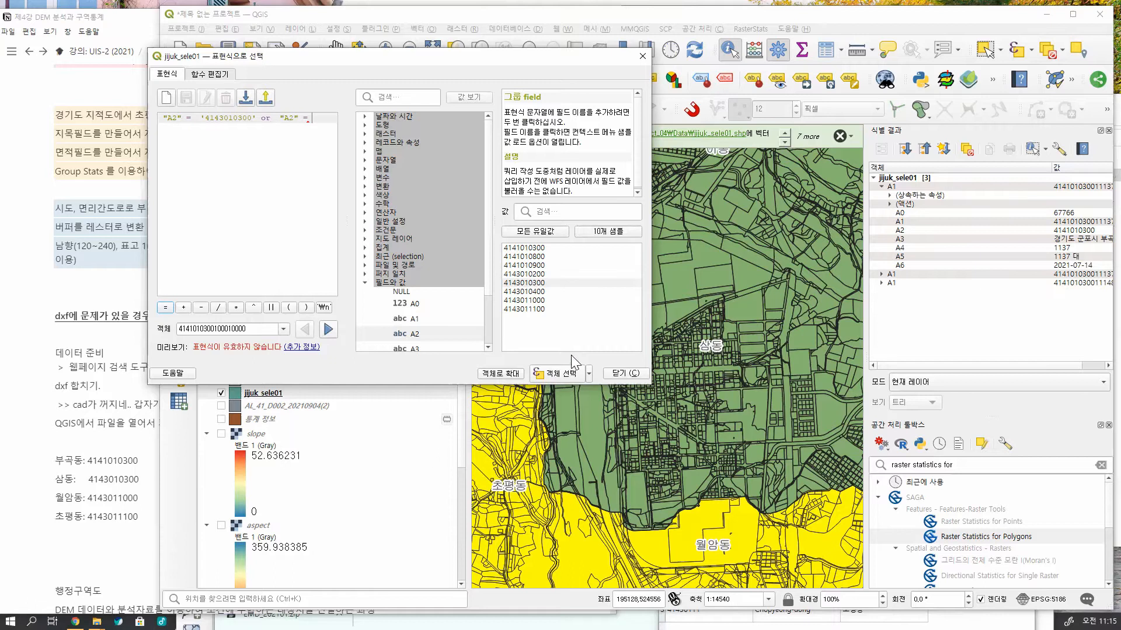
double_click(538, 301)
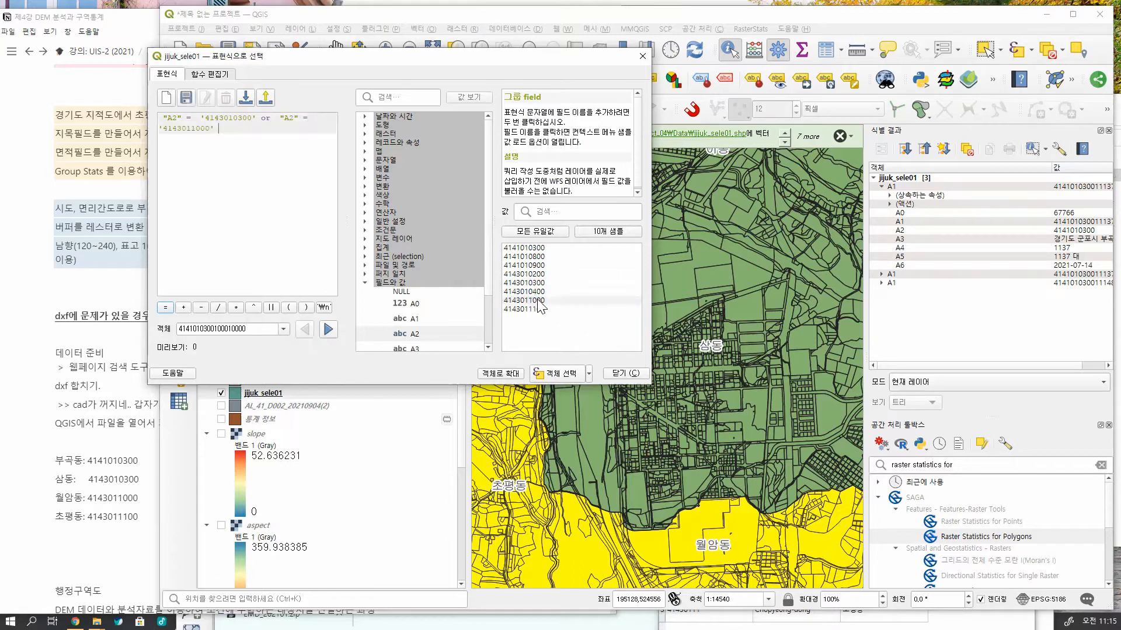
type("or")
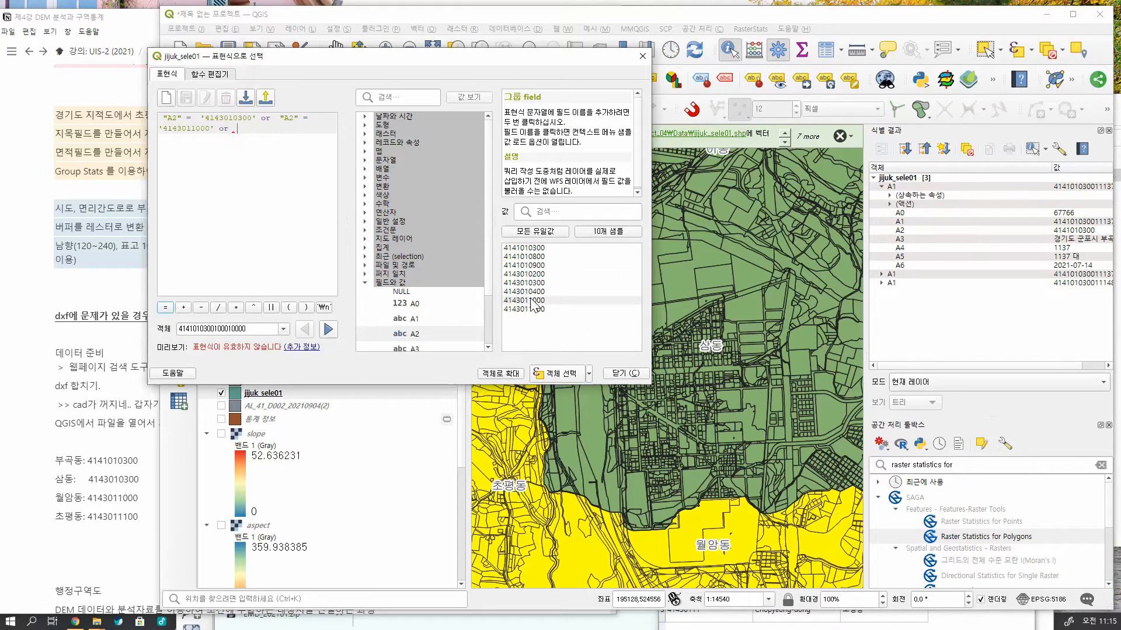
left_click(415, 334)
double_click(416, 336)
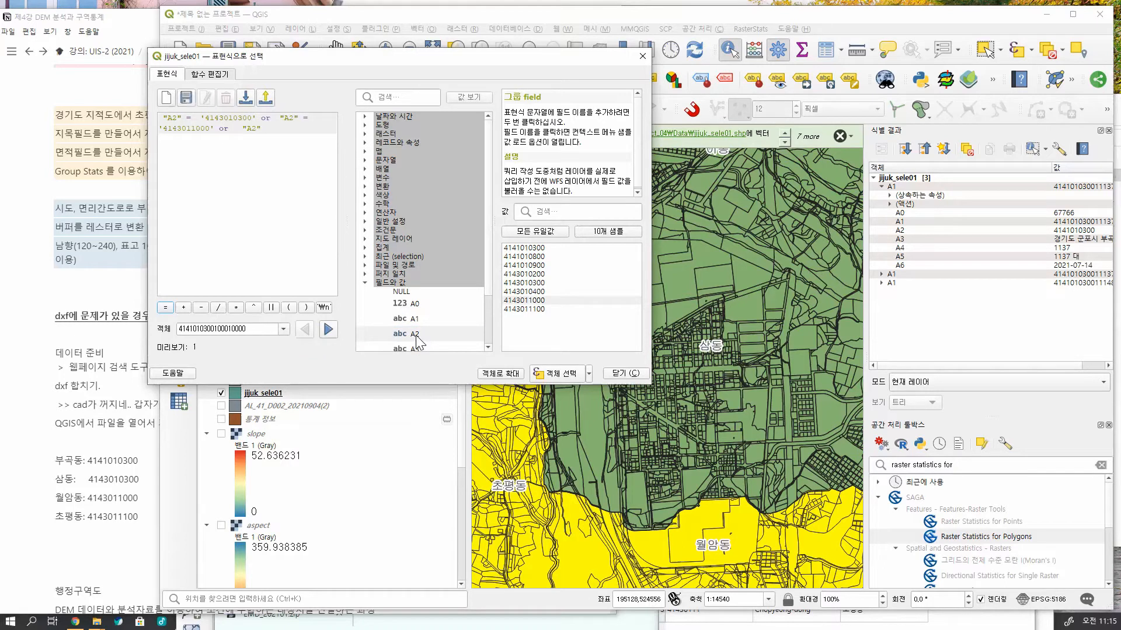
type("=")
double_click(523, 309)
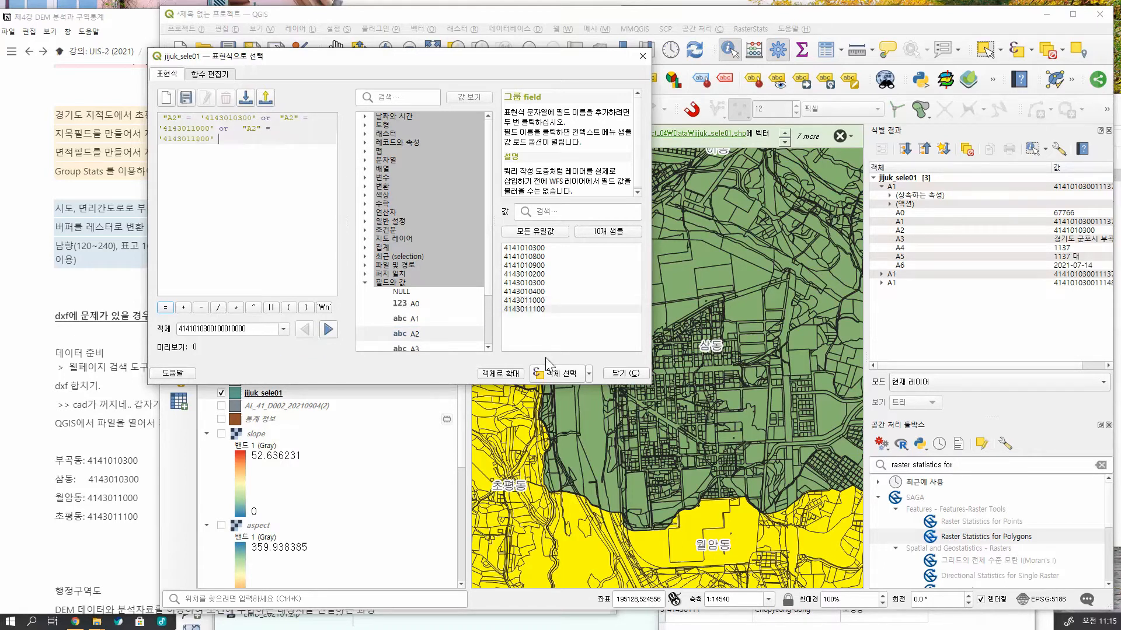
Select the jijuk_sele01 parcels matching the expression, close the expression dialog, and check the selection's extent on the map.
left_click(558, 375)
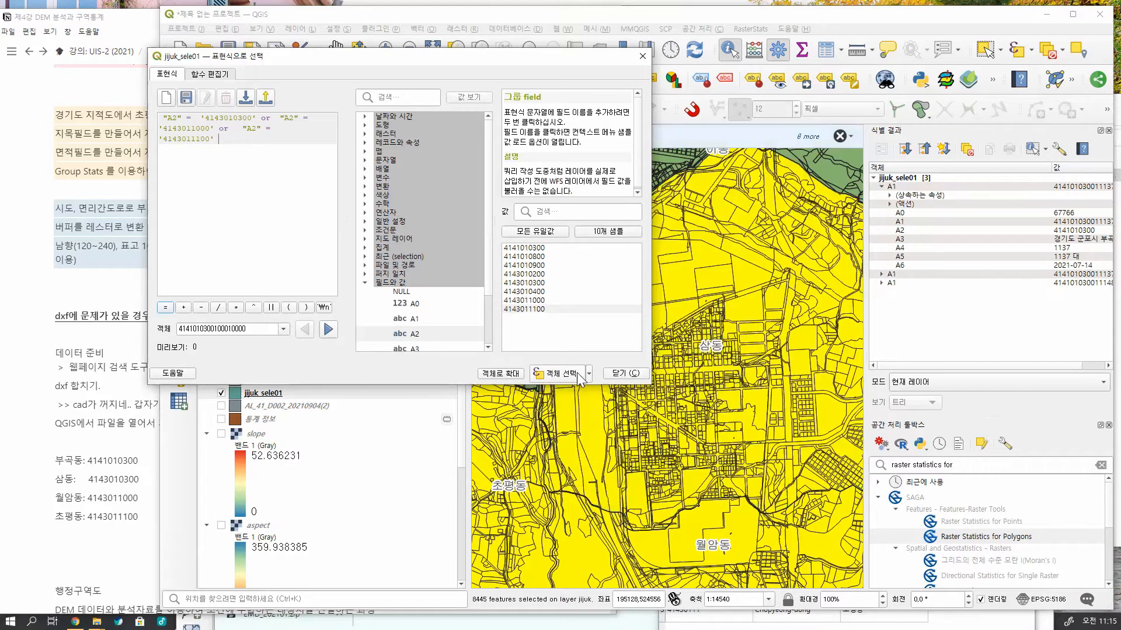
left_click(623, 374)
scroll(635, 397, "down", 2)
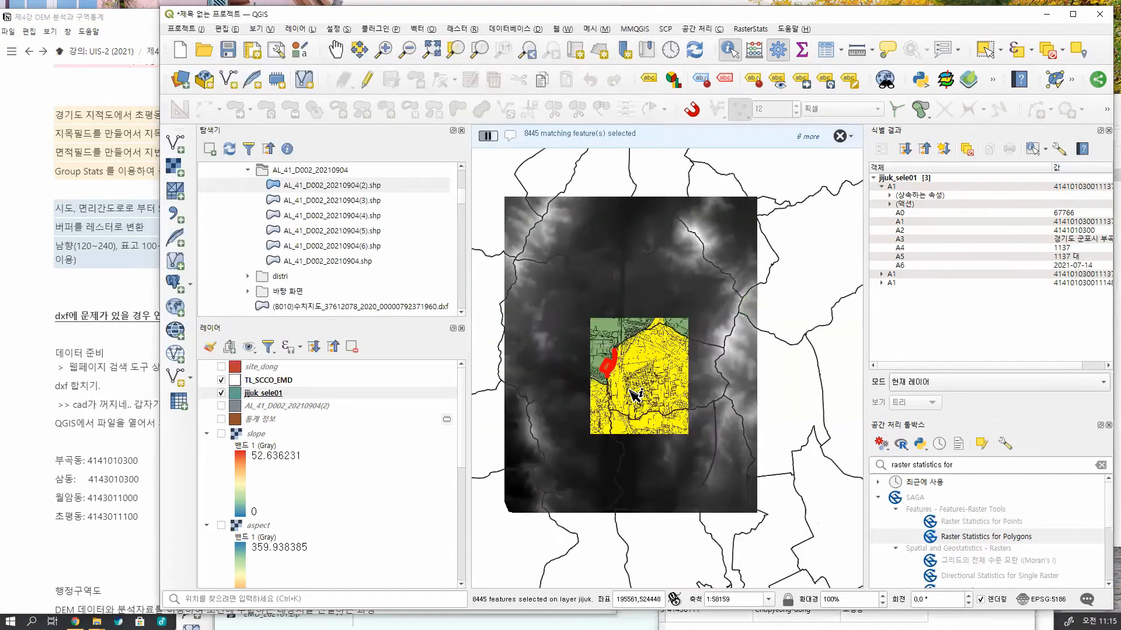
left_click_drag(635, 397, 706, 296)
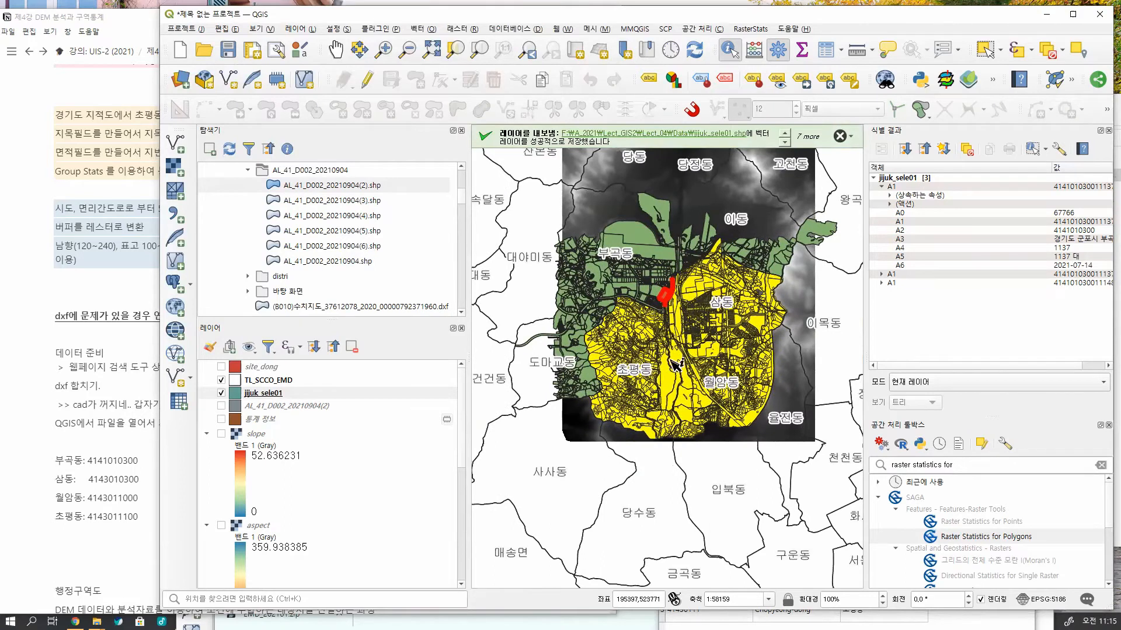
Export only the selected jijuk_sele01 parcels as ESRI shapefile jijuk_analy1.shp in the Lect_04 Data folder, using EPSG:5186.
right_click(290, 395)
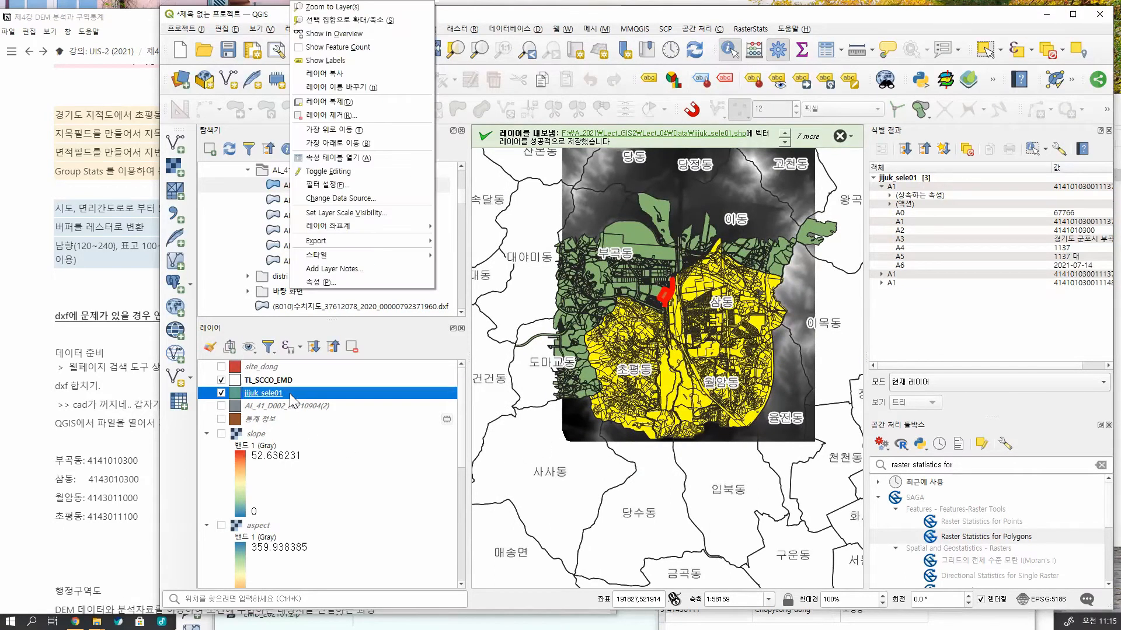
mouse_move(400, 240)
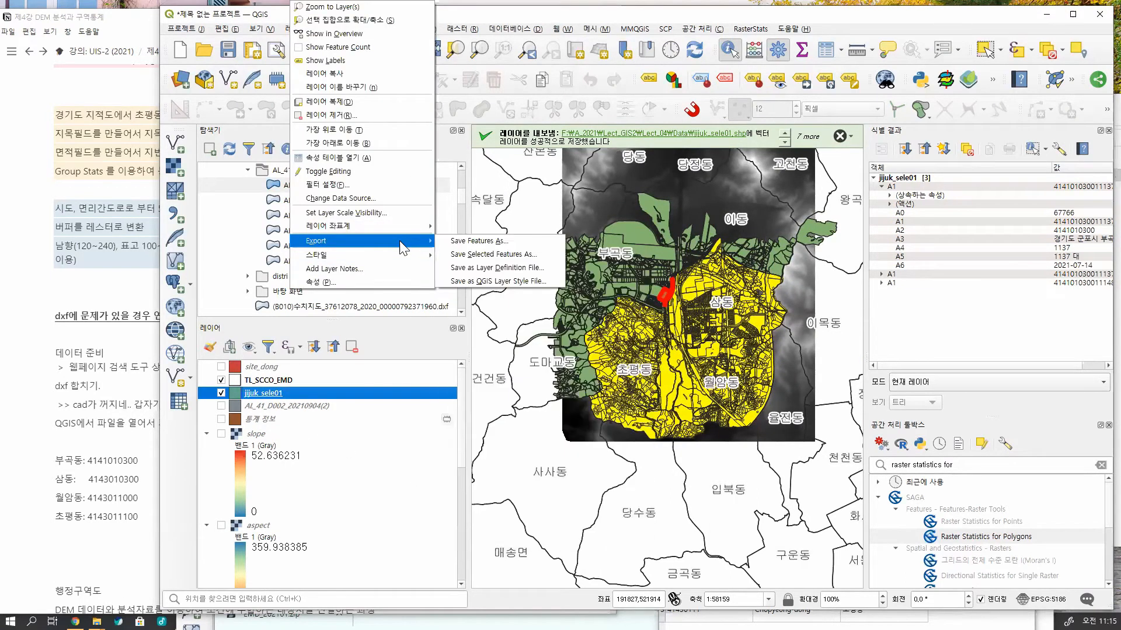
left_click(549, 255)
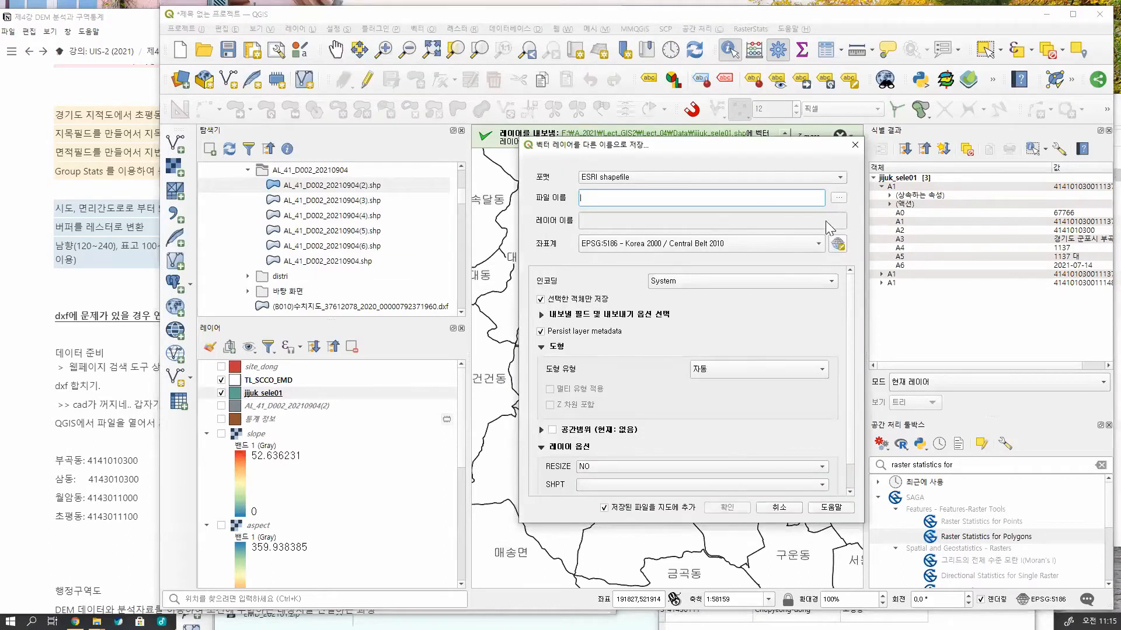
left_click(839, 197)
left_click(209, 516)
type("1.shp")
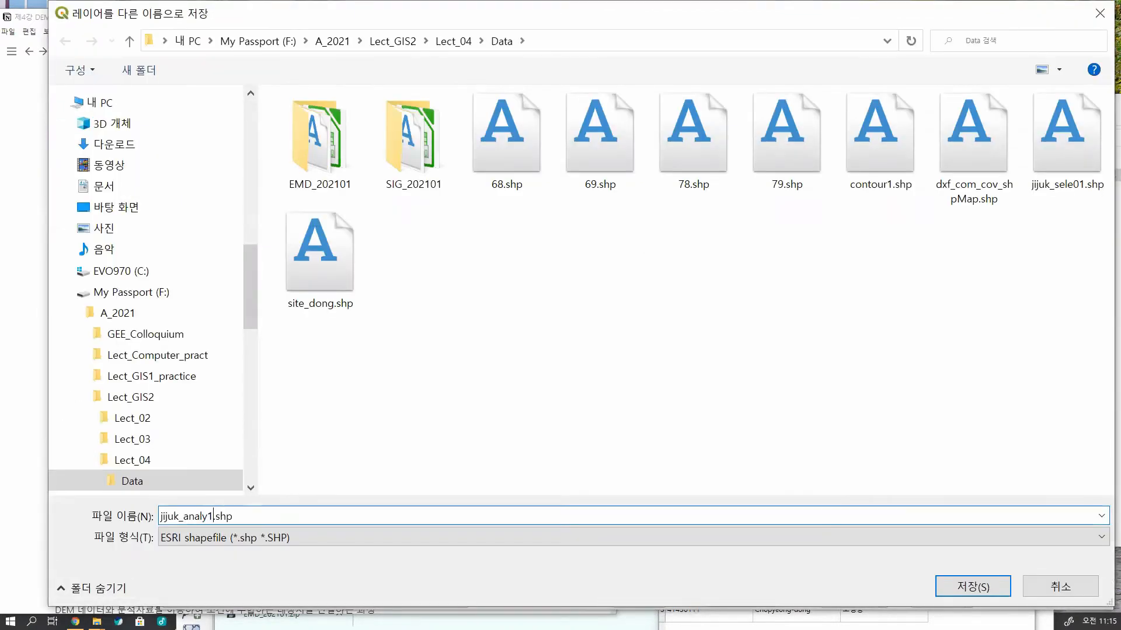
left_click(955, 585)
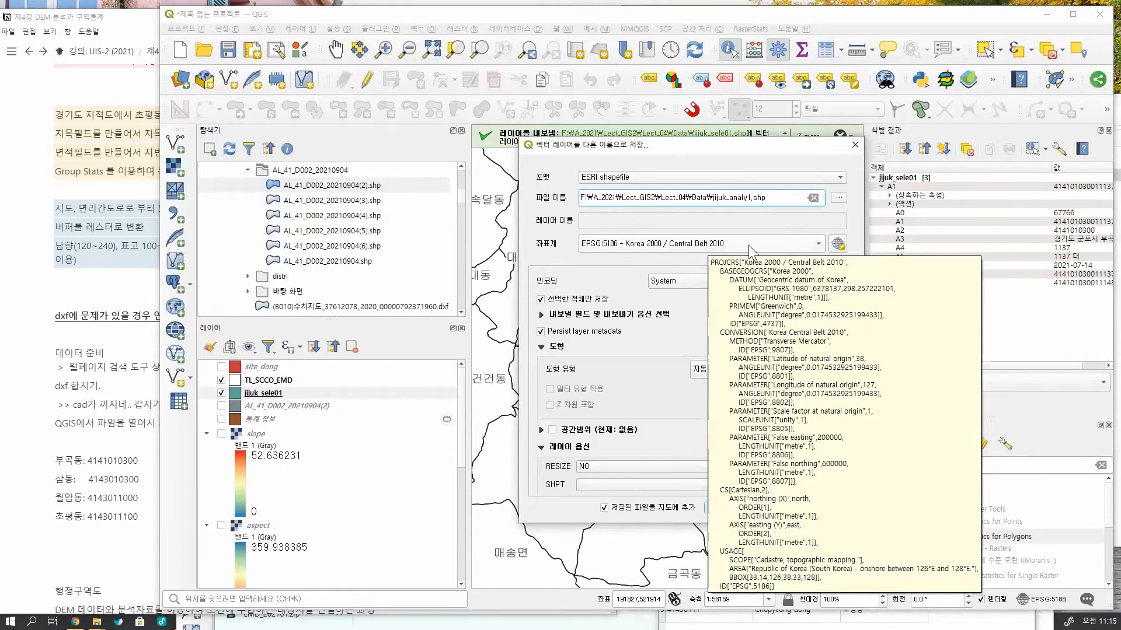
left_click(734, 508)
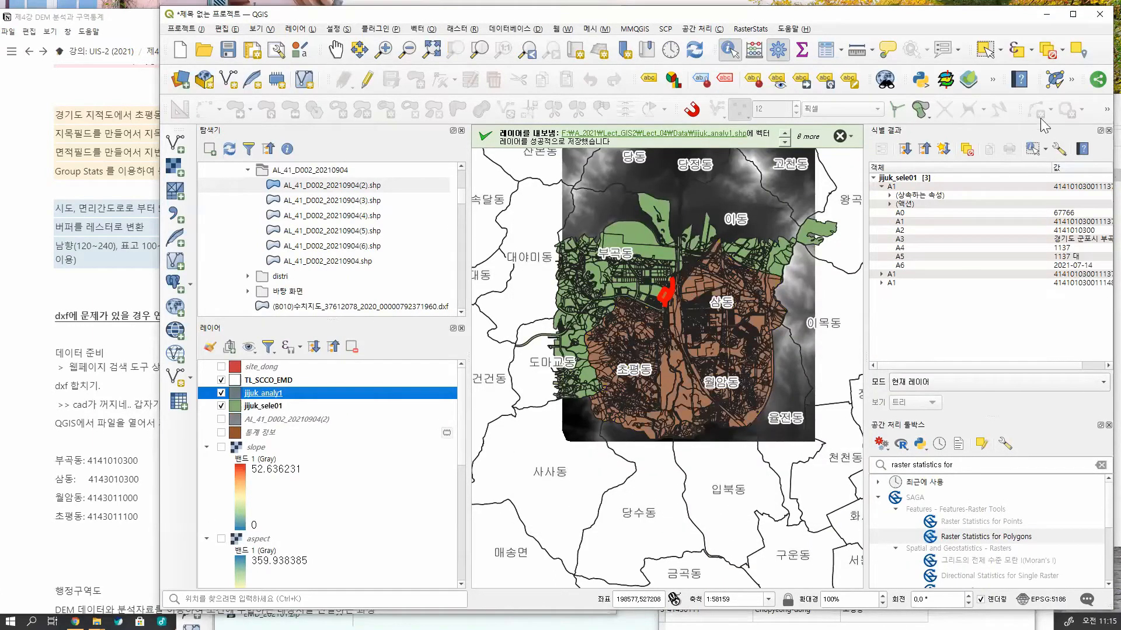
Clear the parcel selection and hide the jijuk_sele01 layer so only the exported jijuk_analy1 parcels are shown.
left_click(1049, 53)
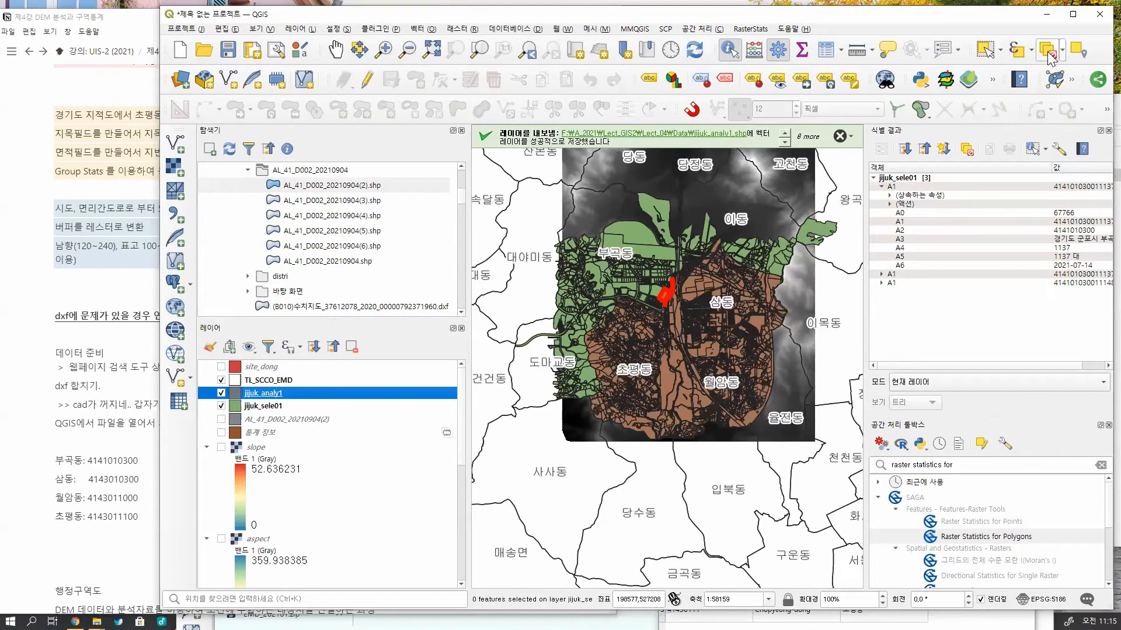
left_click(221, 406)
left_click_drag(730, 349, 695, 339)
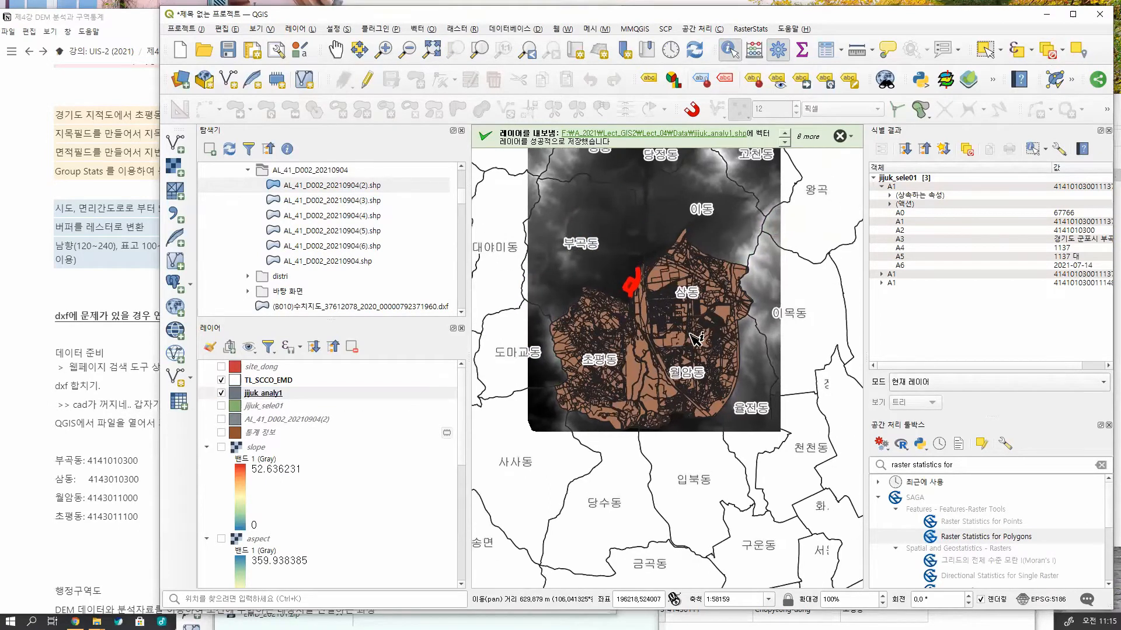
Open the attribute table of the jijuk_analy1 layer and move its window higher on the screen.
right_click(304, 393)
left_click(399, 158)
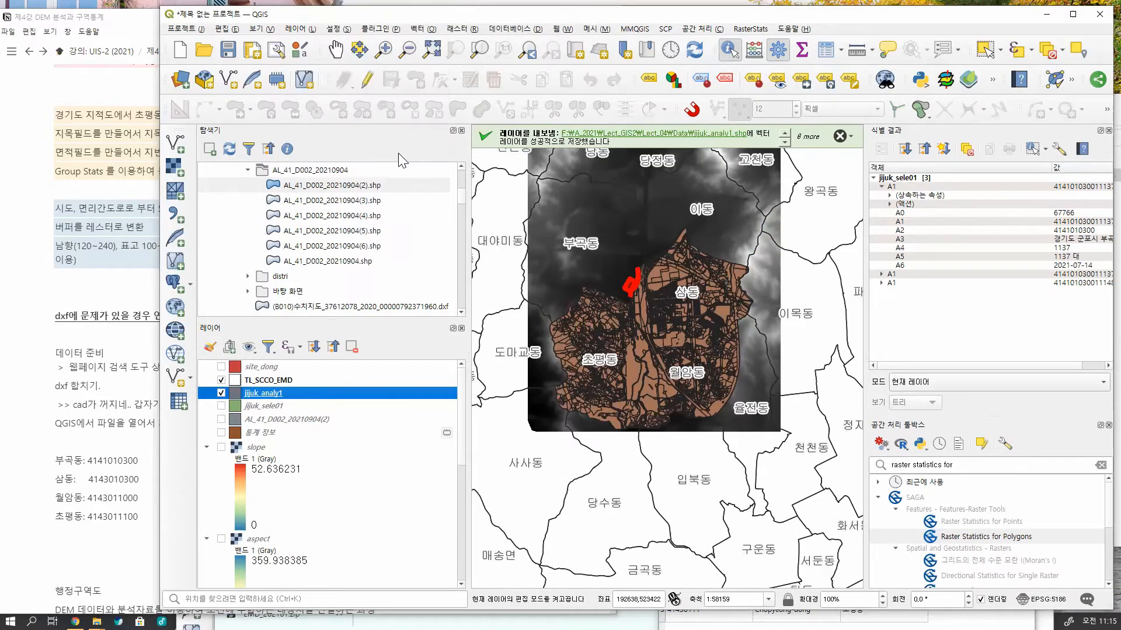
left_click_drag(482, 253, 578, 59)
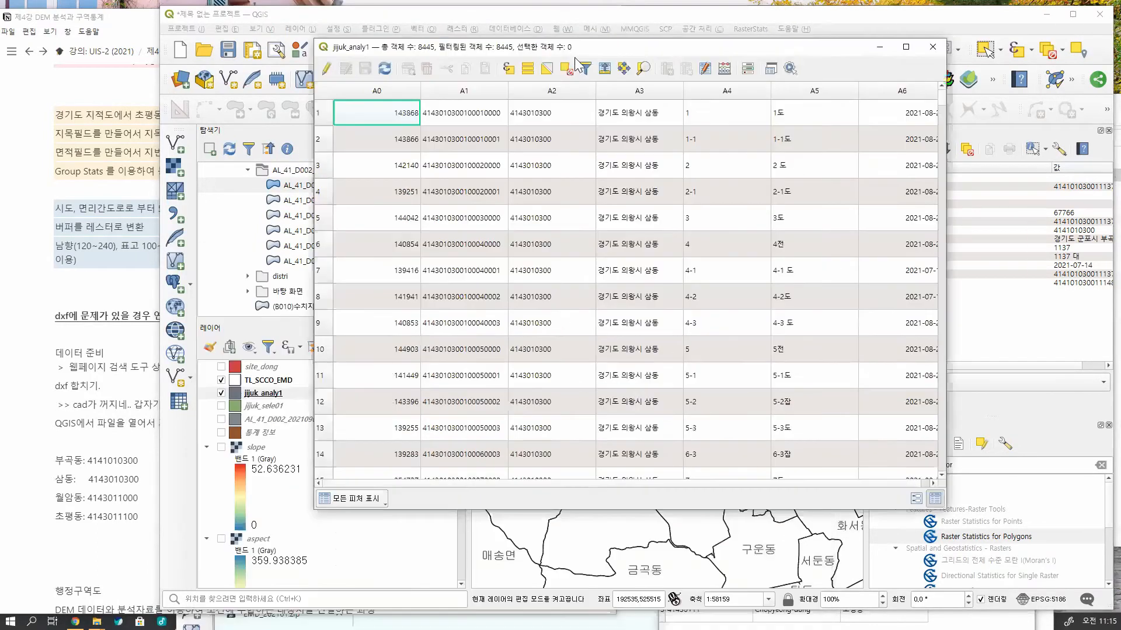
Consult the lecture notes, then examine the A5 column of jijuk_analy1 for the land-category character ending each lot number.
left_click(73, 188)
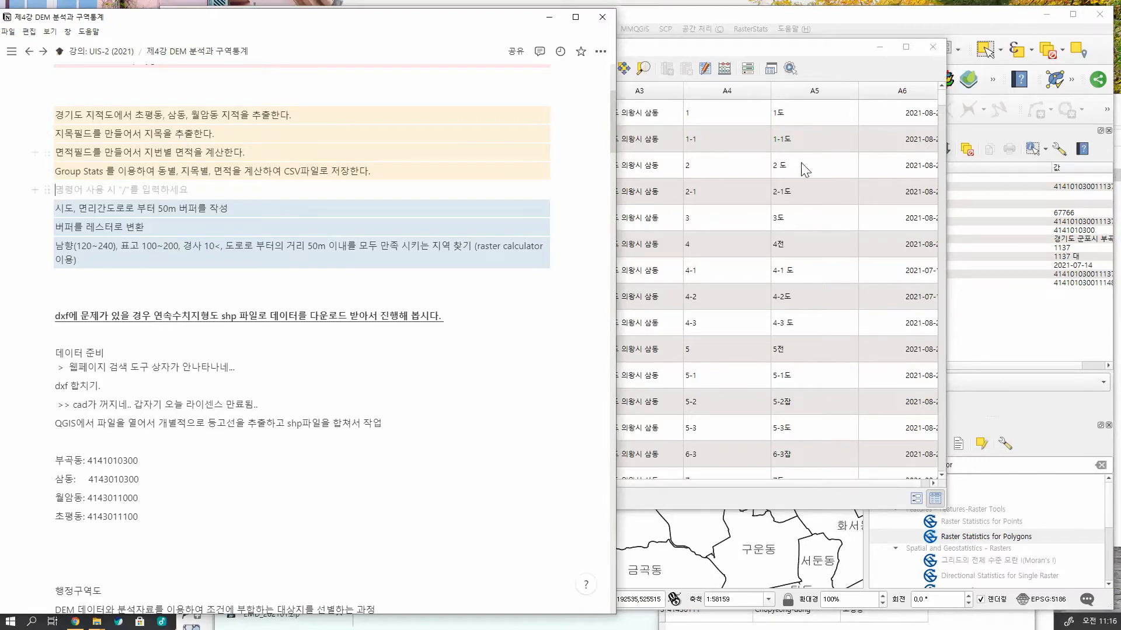
left_click(812, 112)
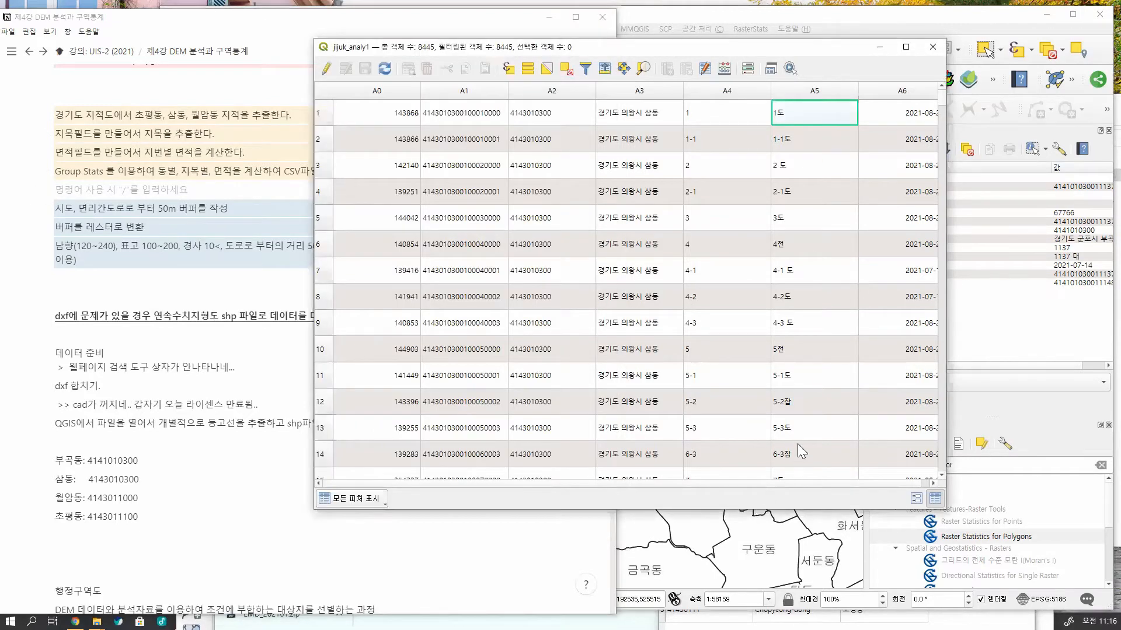
scroll(808, 326, "down", 9)
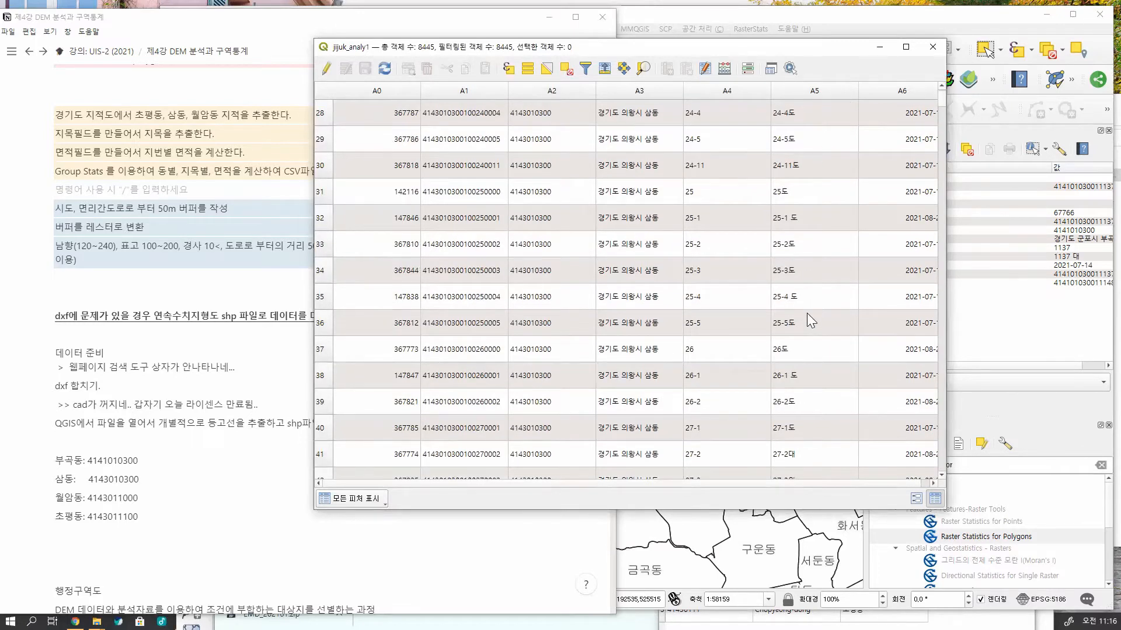
scroll(808, 317, "up", 9)
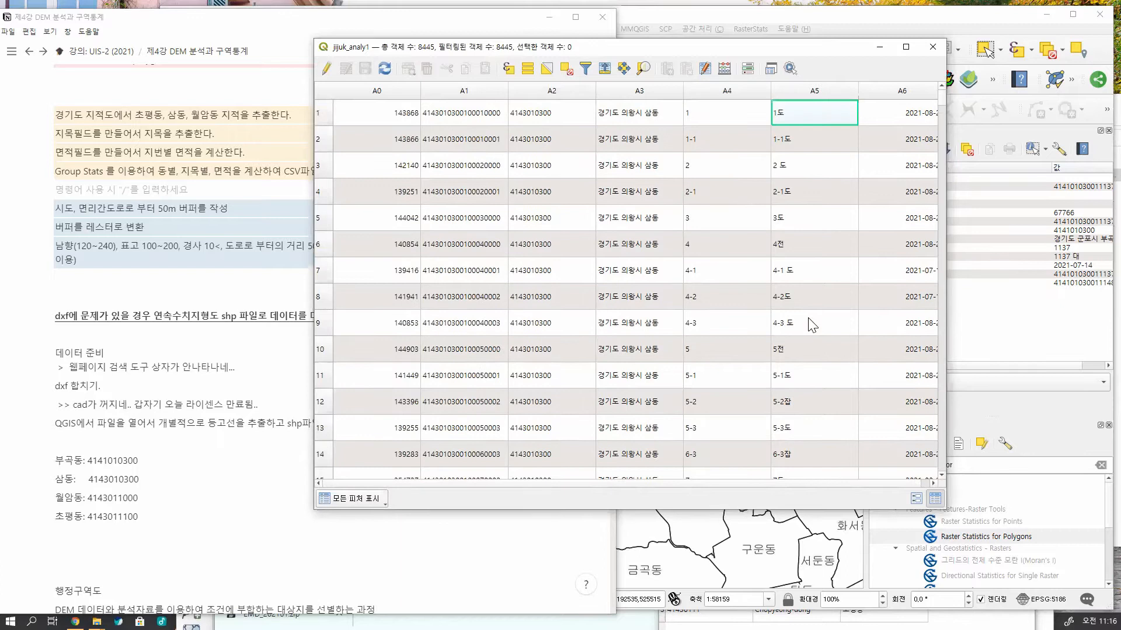
Set up a new text (string) field named jimok with length 4 in the field calculator for jijuk_analy1.
left_click(724, 69)
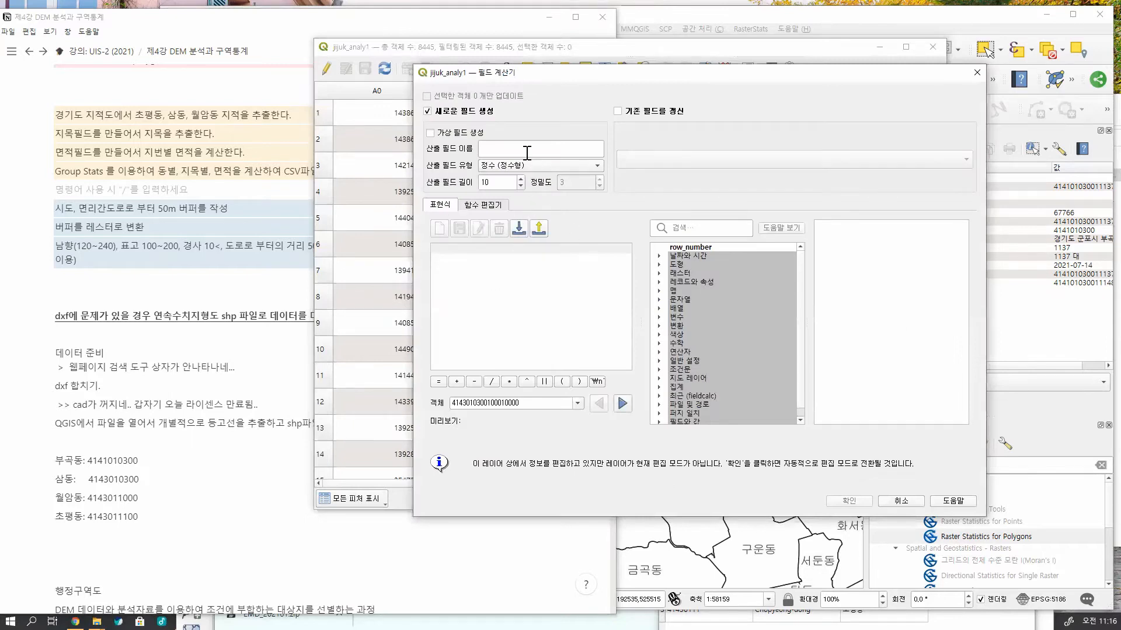
left_click(509, 148)
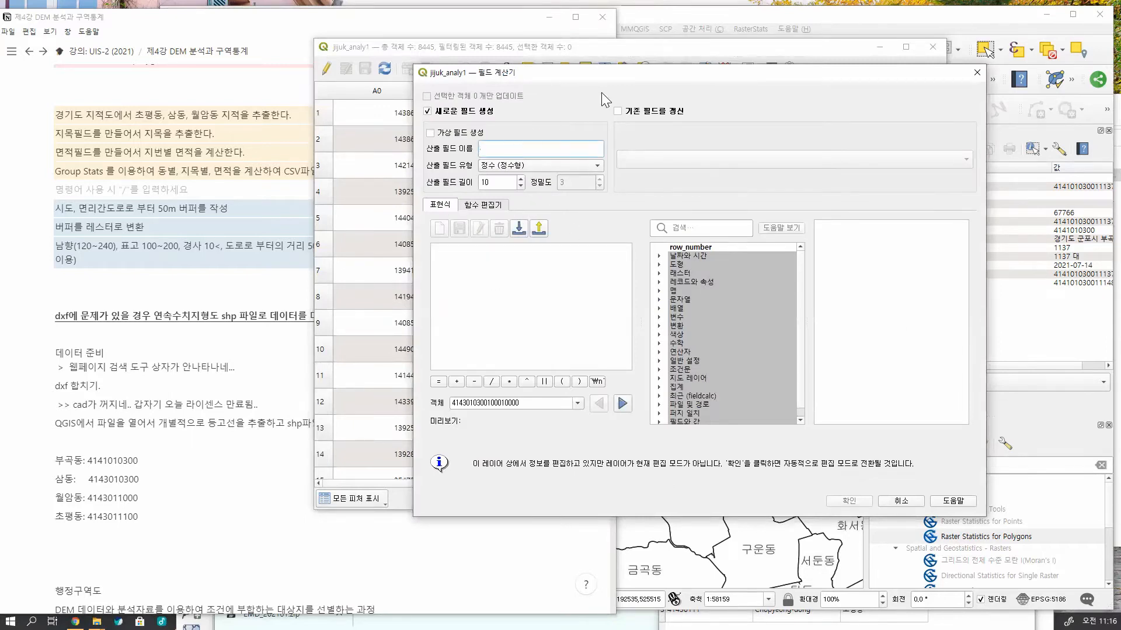
type("jimok")
left_click(528, 166)
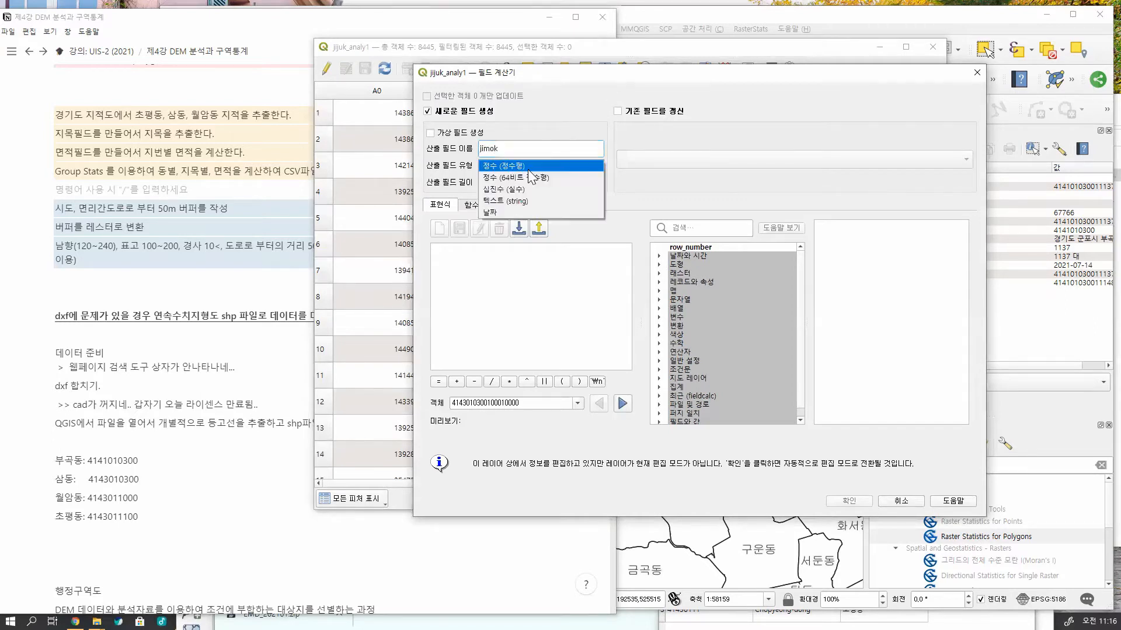
left_click(511, 202)
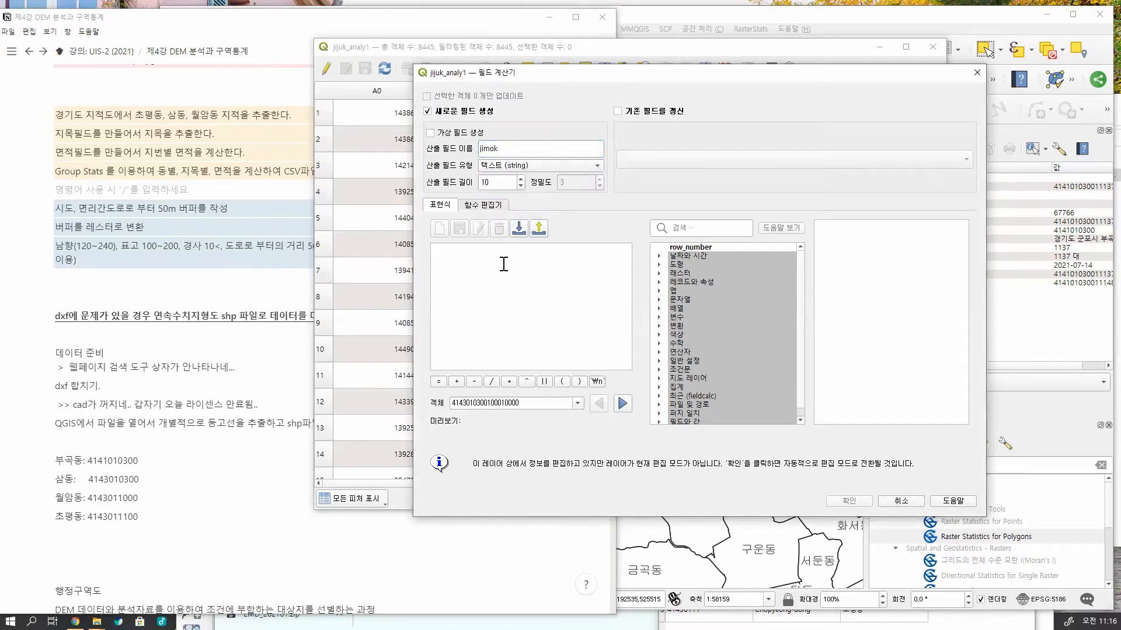
double_click(503, 184)
Fill the jimok field with the last character of A5 using the expression right("A5",1), and run the calculation.
left_click(535, 286)
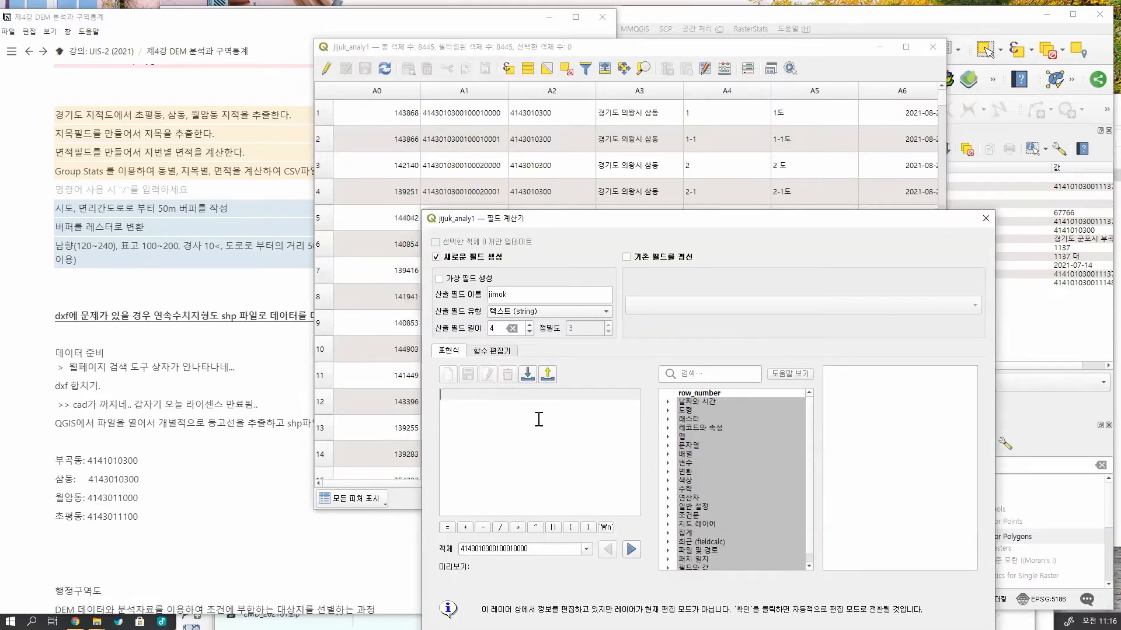
type("ri")
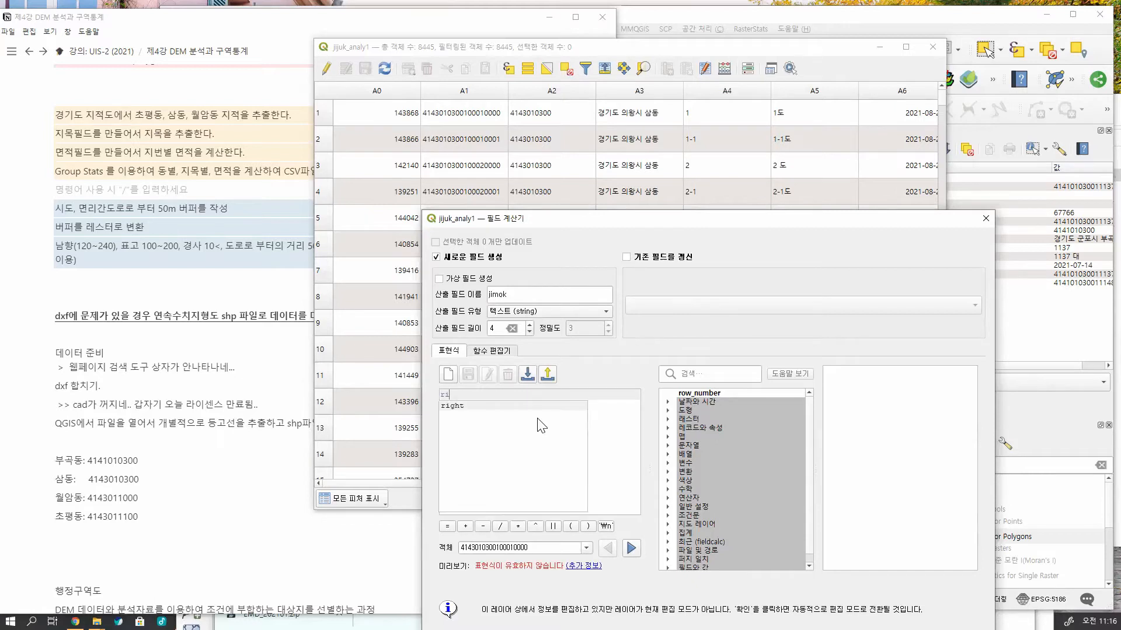
type("ght(")
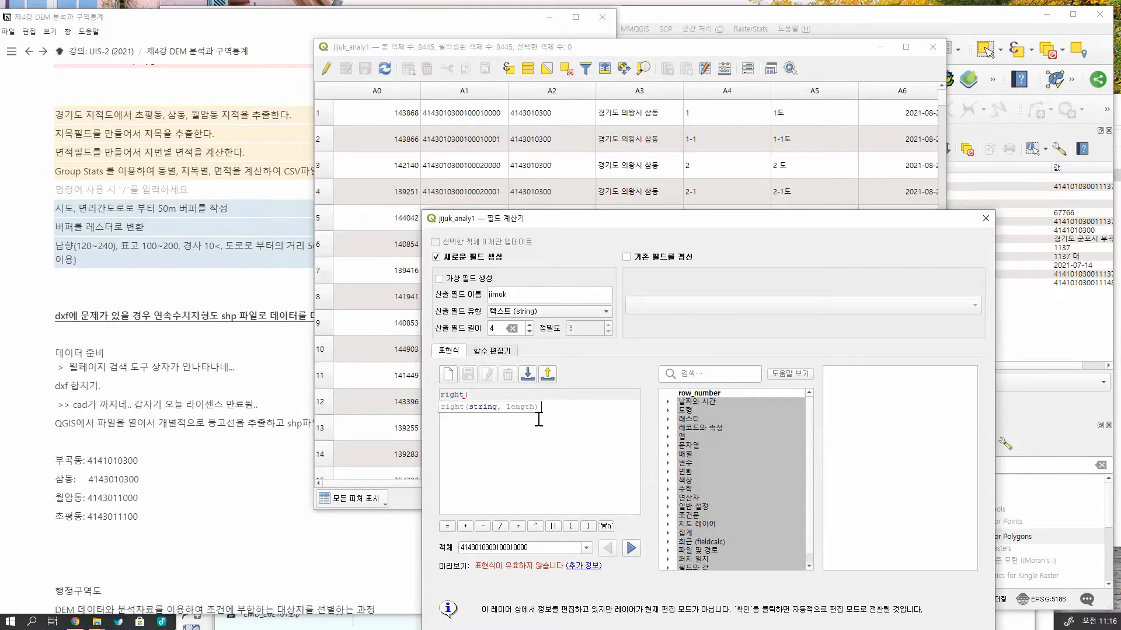
scroll(799, 549, "down", 1)
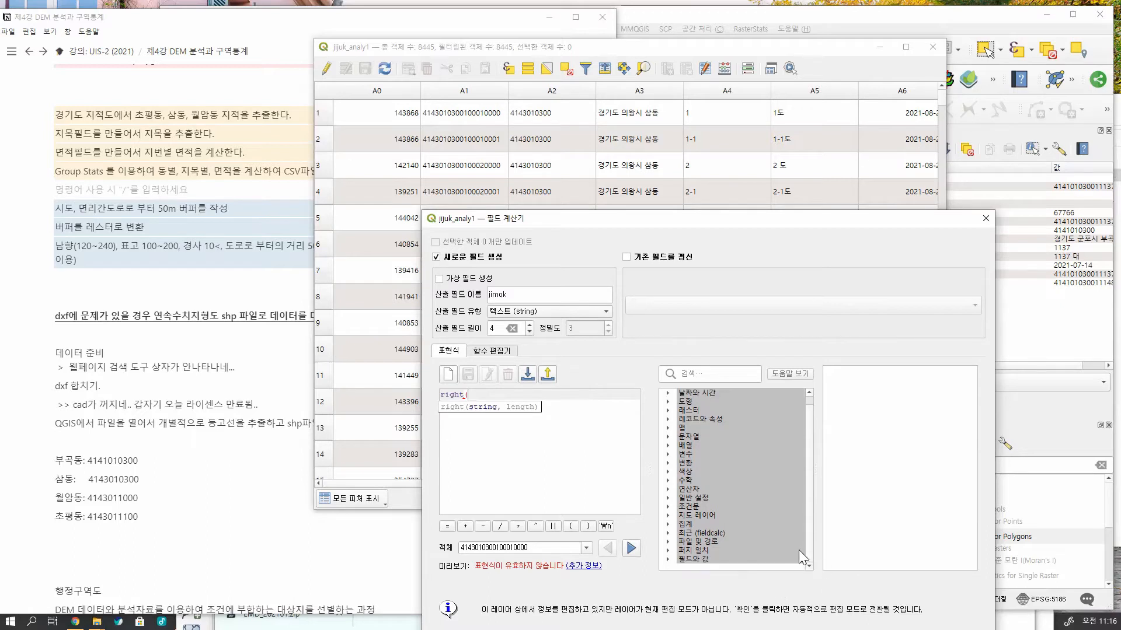
double_click(687, 559)
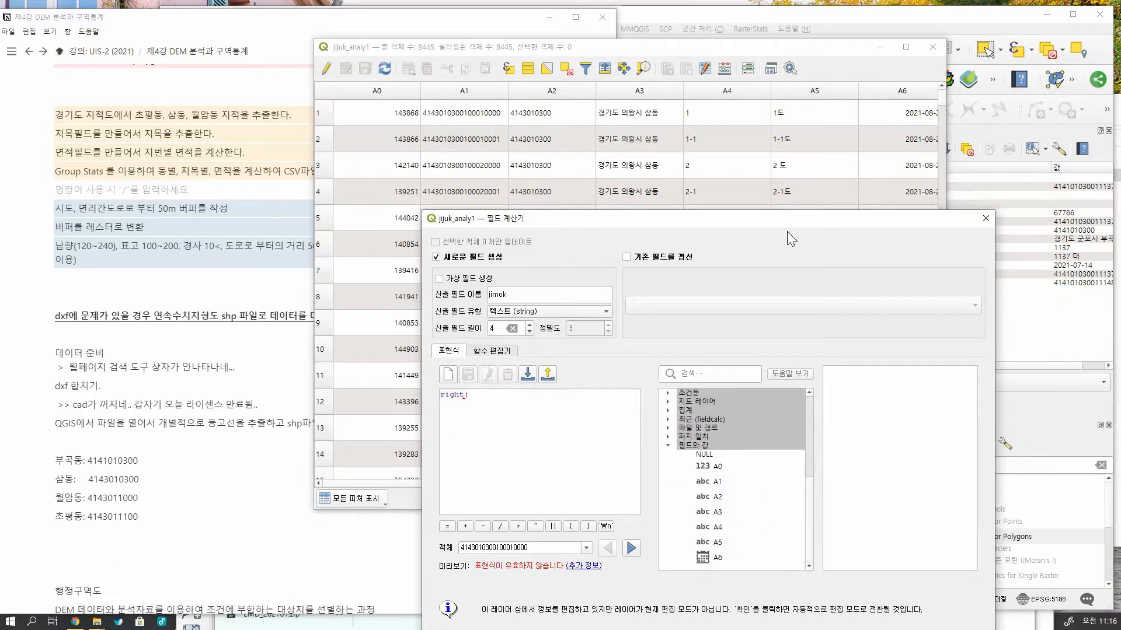
double_click(719, 542)
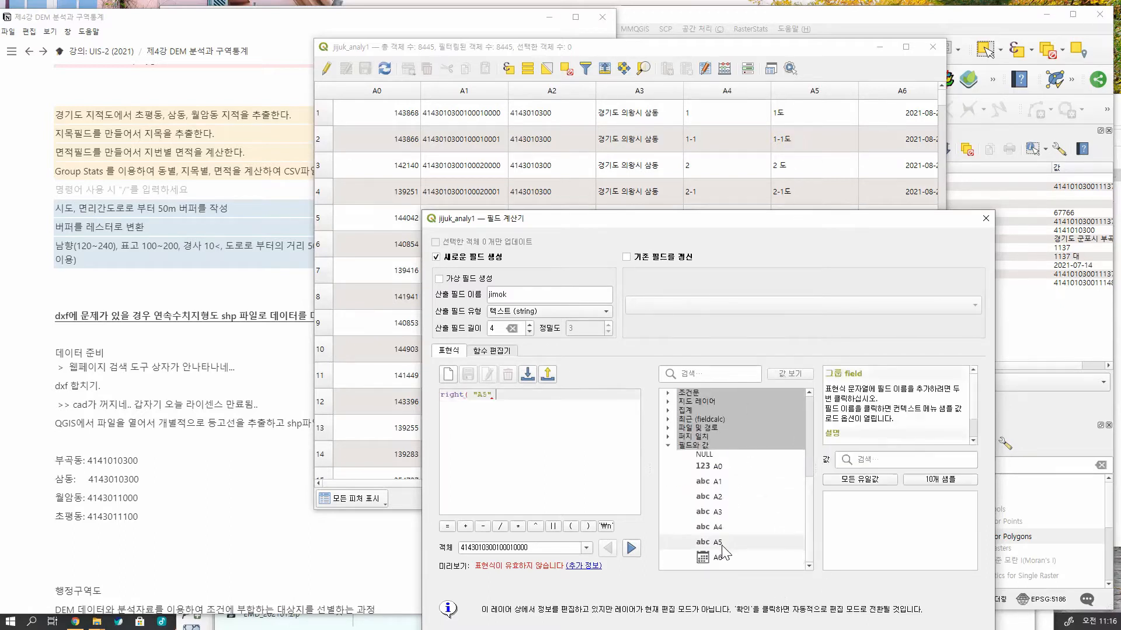
type(",")
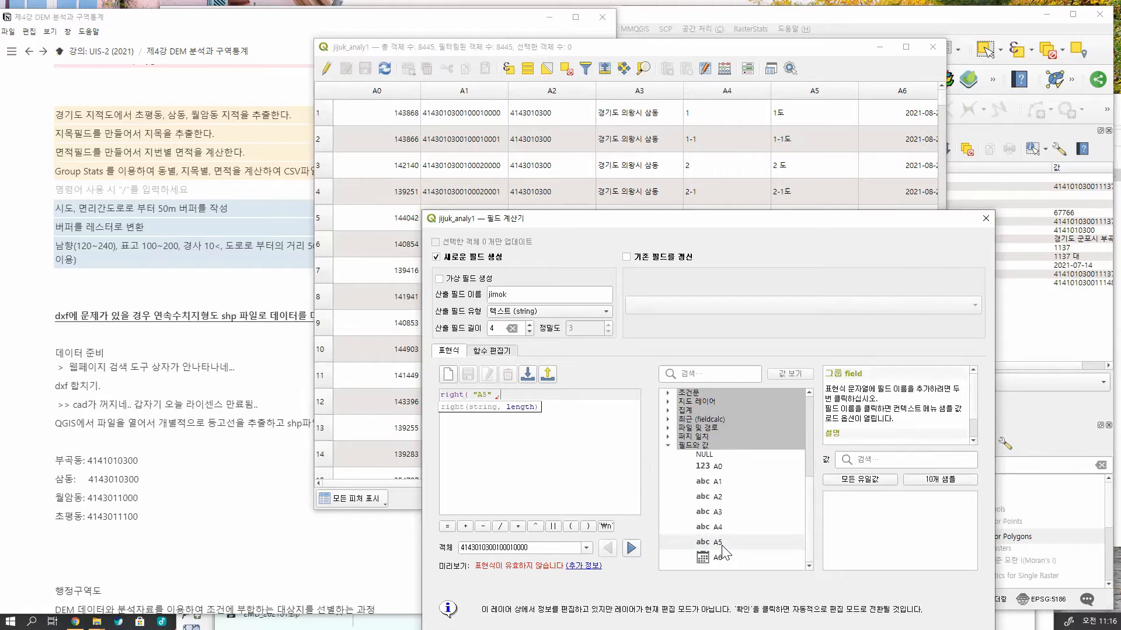
type("1)")
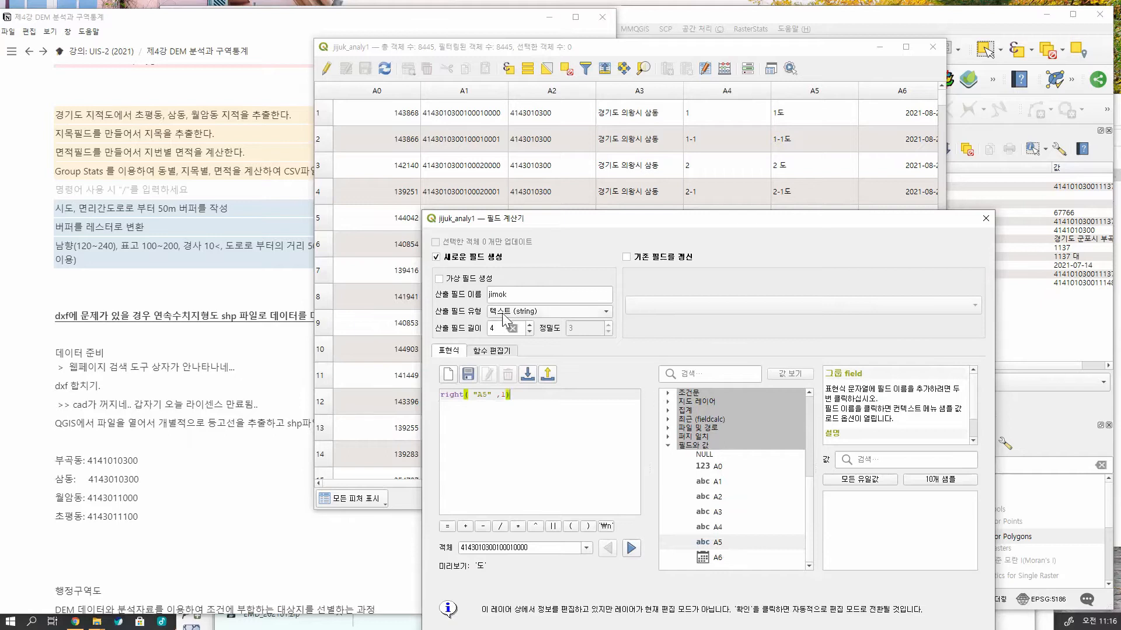
left_click_drag(726, 229, 708, 147)
left_click(840, 565)
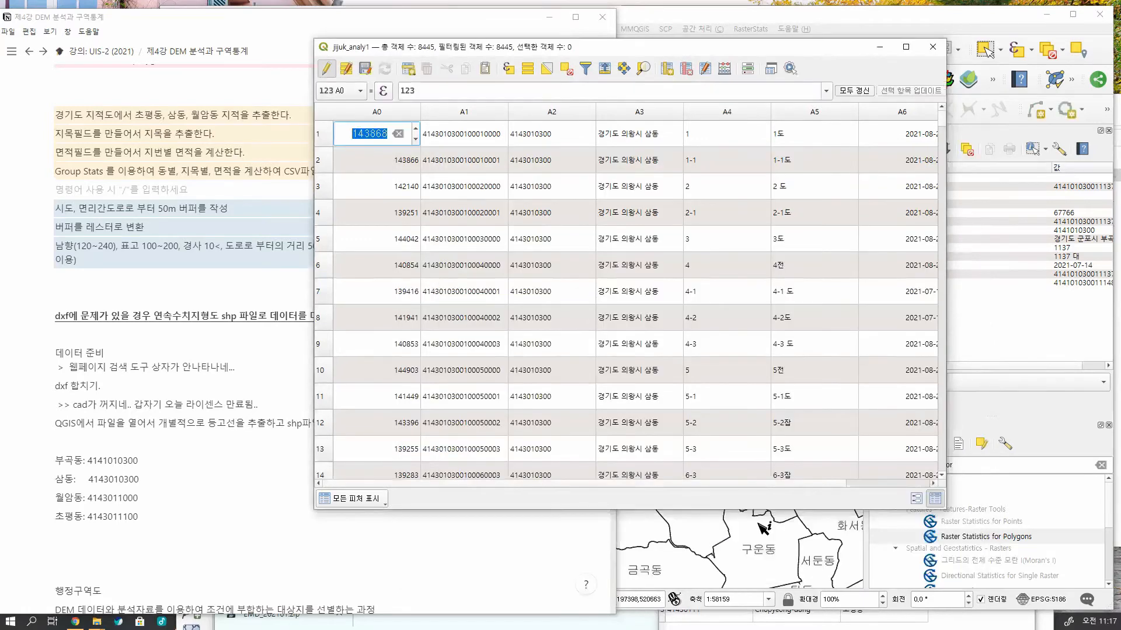
Check the jimok column against the A5 values across the jijuk_analy1 records.
left_click_drag(761, 483, 886, 488)
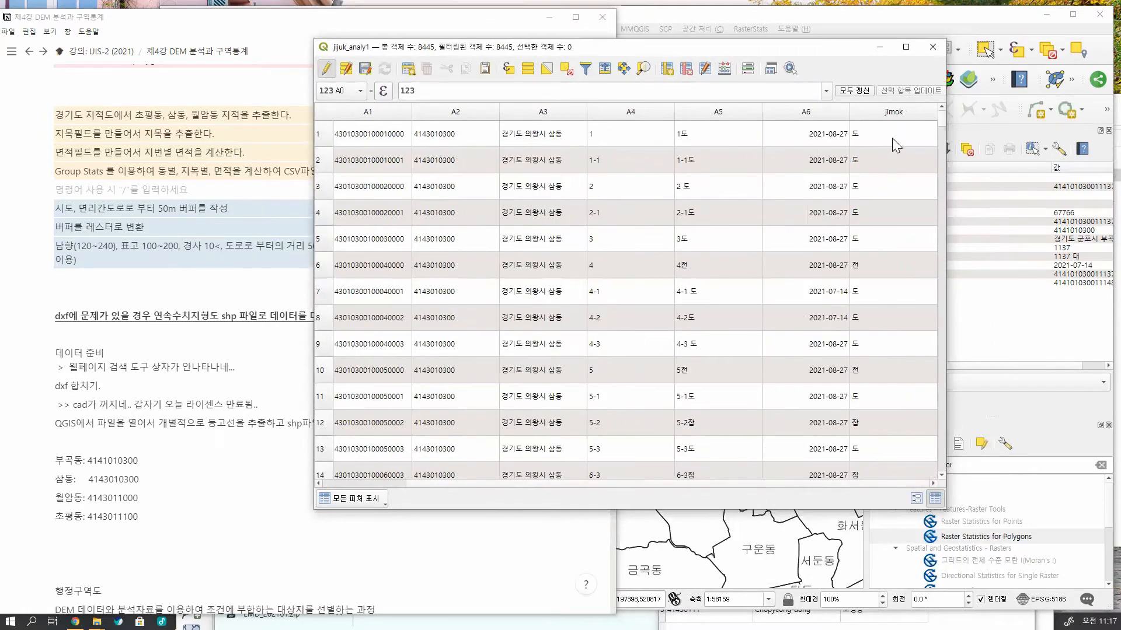
scroll(884, 332, "down", 14)
scroll(886, 336, "down", 12)
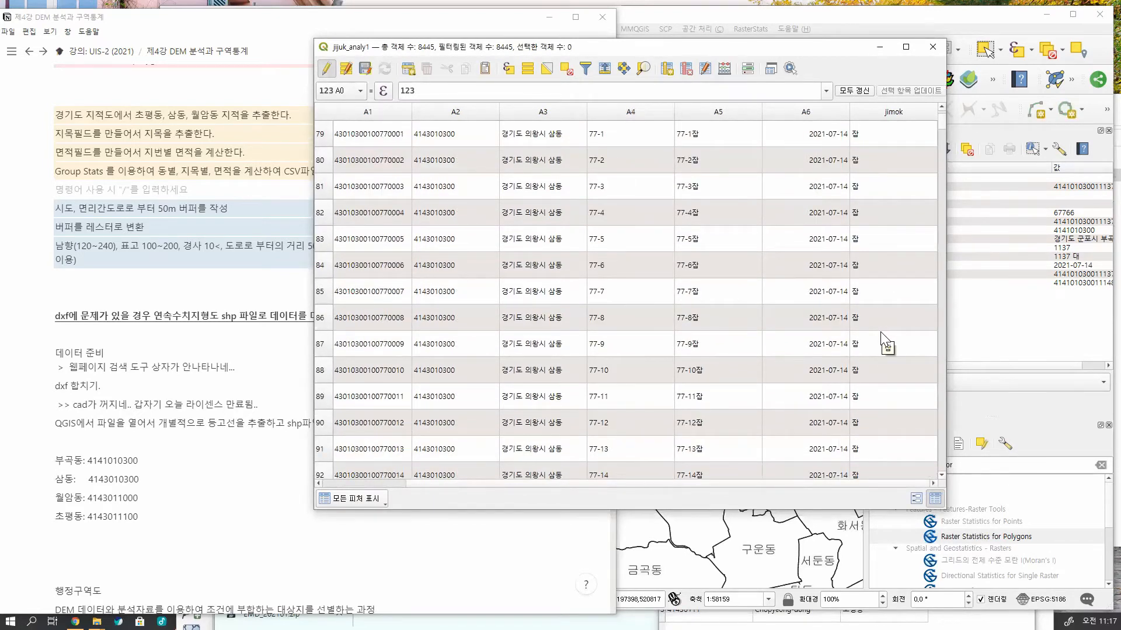
scroll(884, 336, "down", 11)
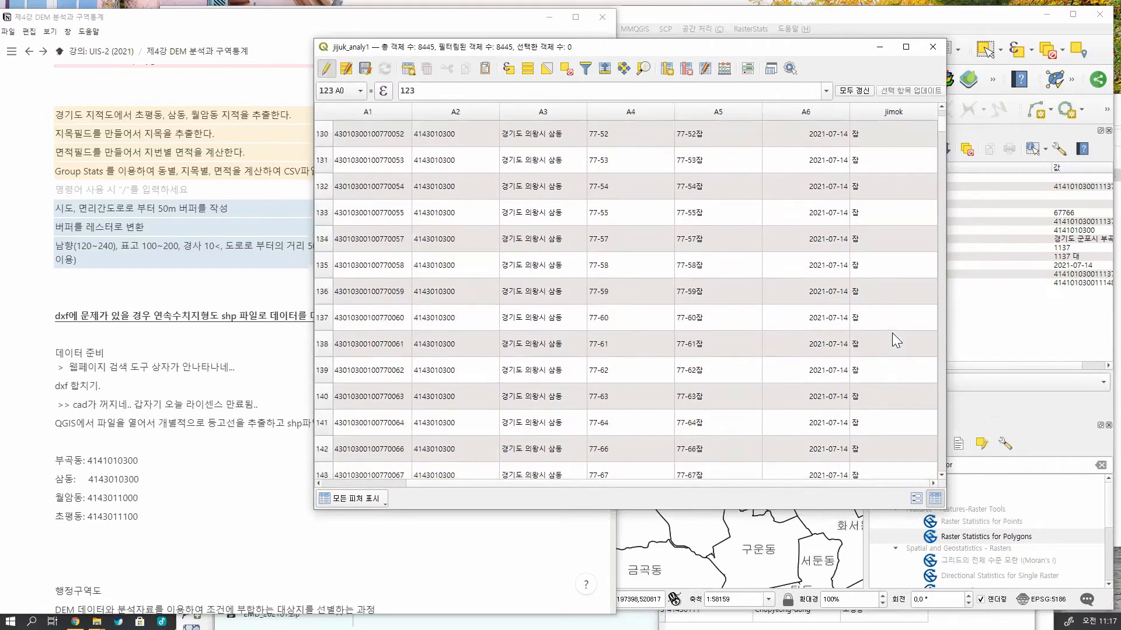
scroll(892, 339, "down", 5)
scroll(896, 341, "down", 6)
scroll(894, 339, "down", 9)
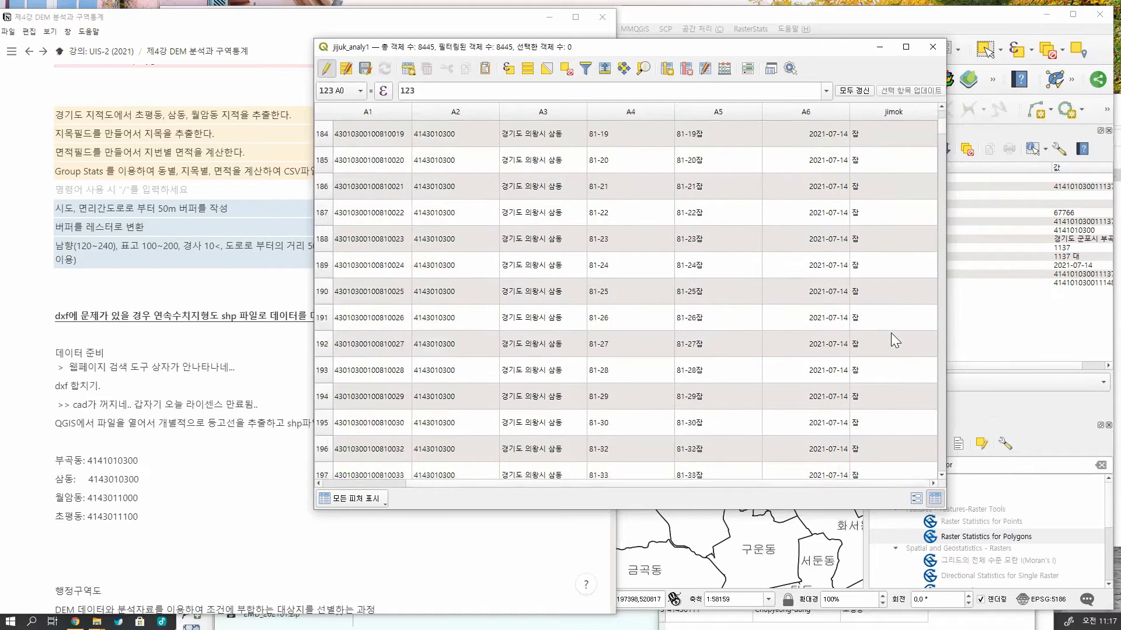
scroll(893, 338, "down", 16)
scroll(890, 330, "down", 7)
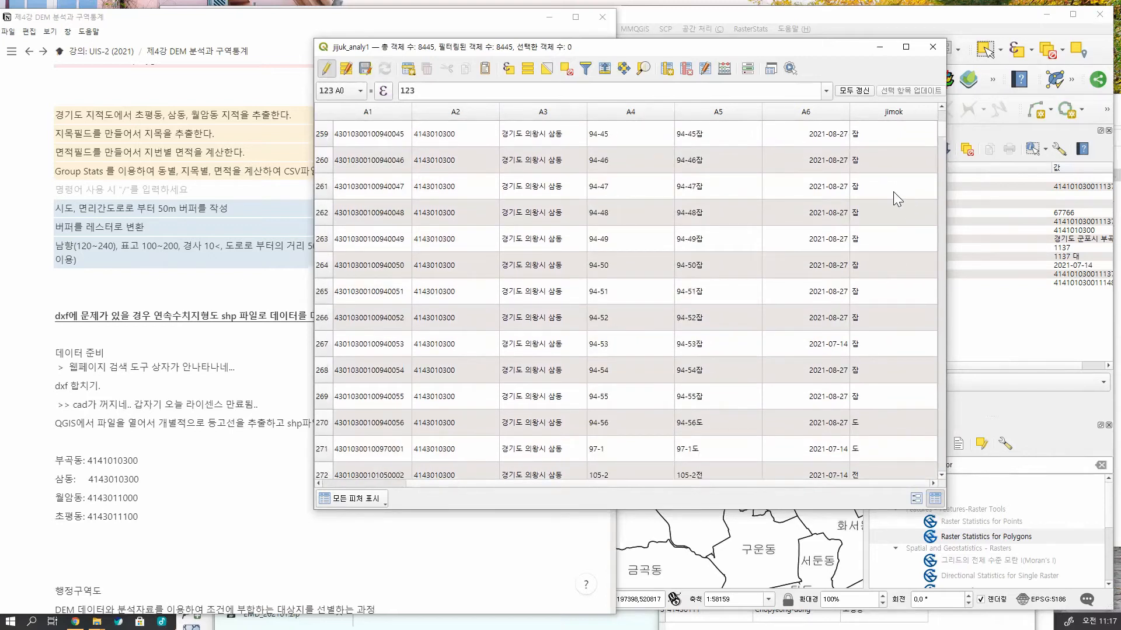
Move the attribute table lower on the screen and end editing of jijuk_analy1, saving the changes.
left_click_drag(607, 52, 608, 113)
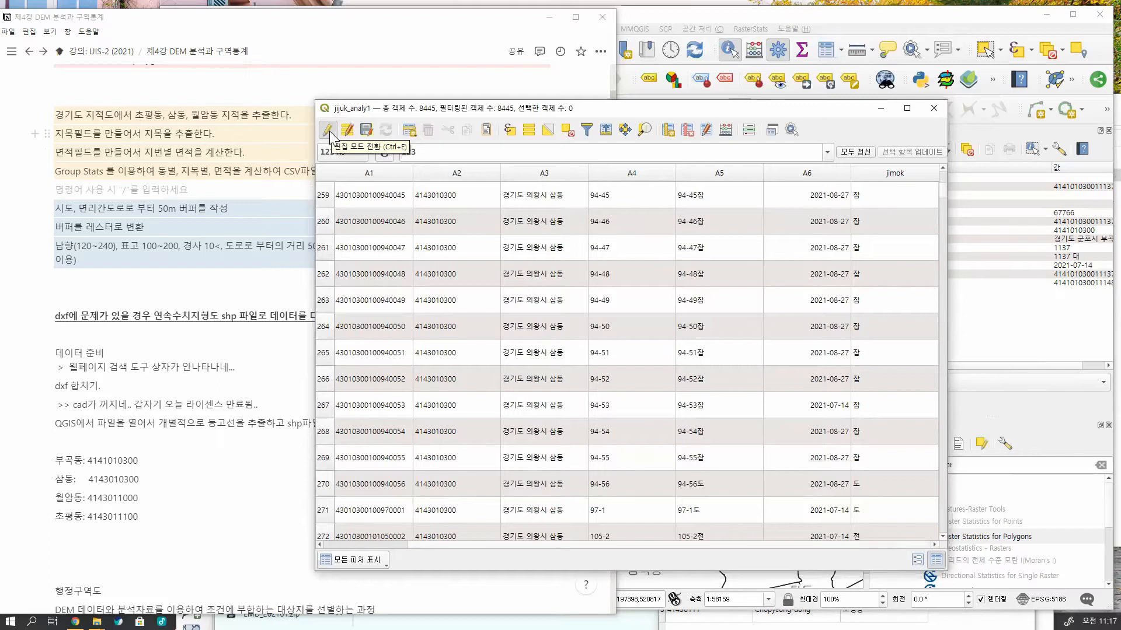
left_click(329, 131)
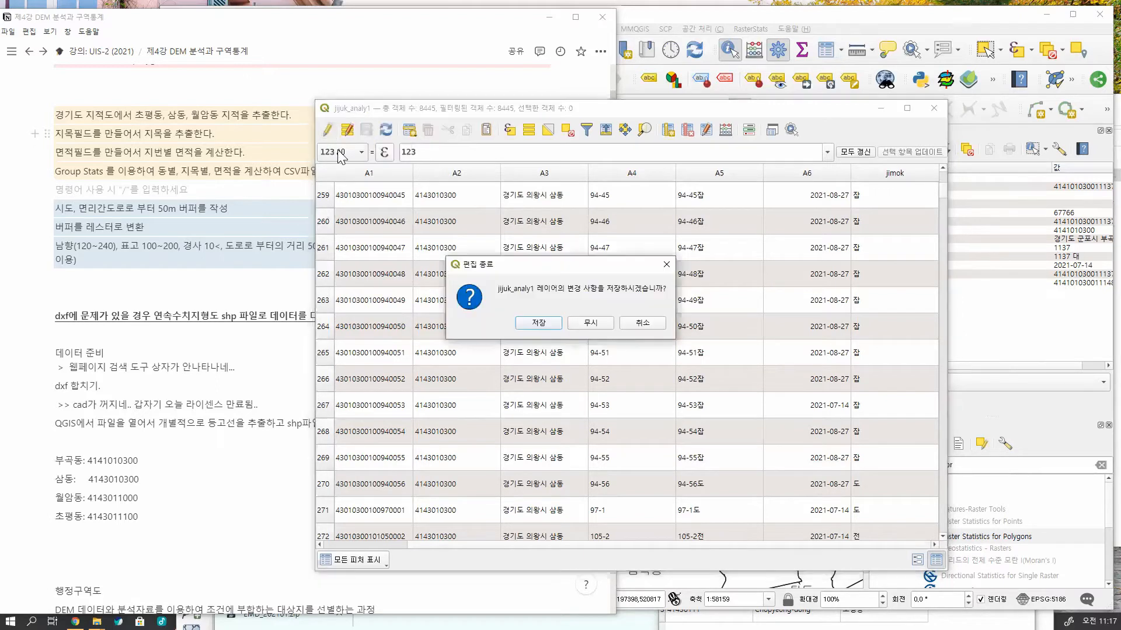
left_click(538, 324)
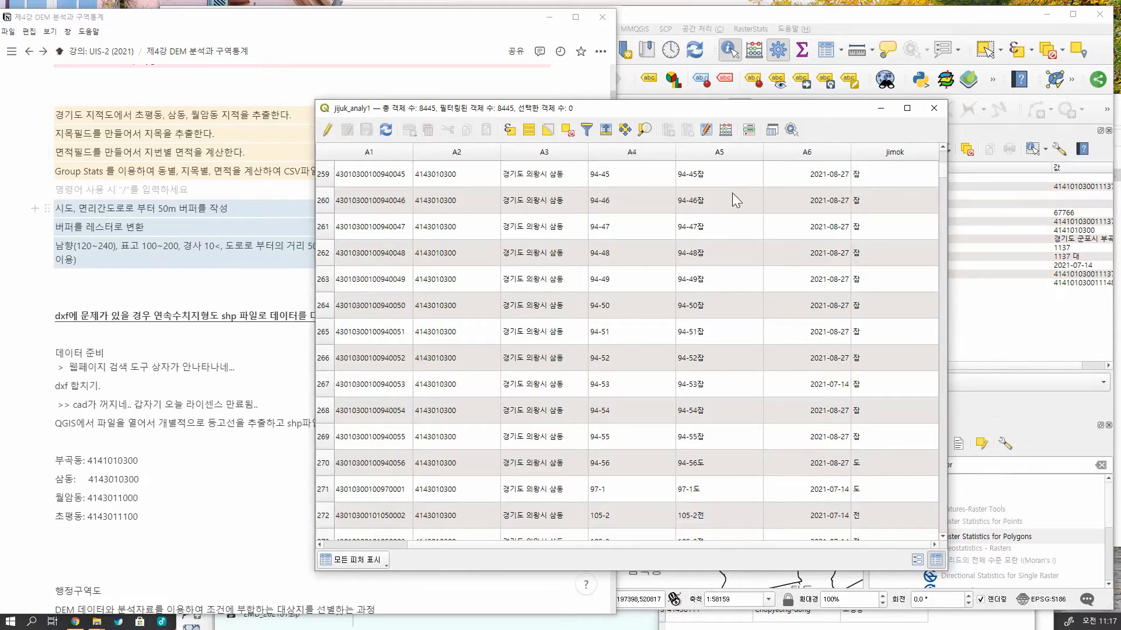
Set up a new decimal field named areas with precision 1 in the field calculator for jijuk_analy1.
left_click(725, 129)
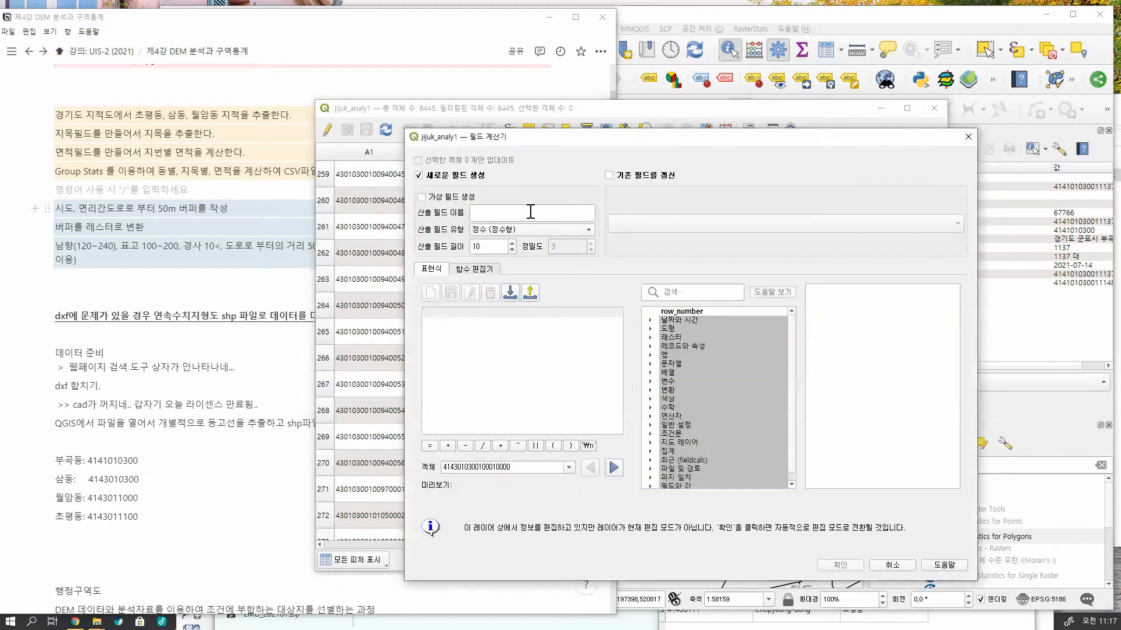
type("area")
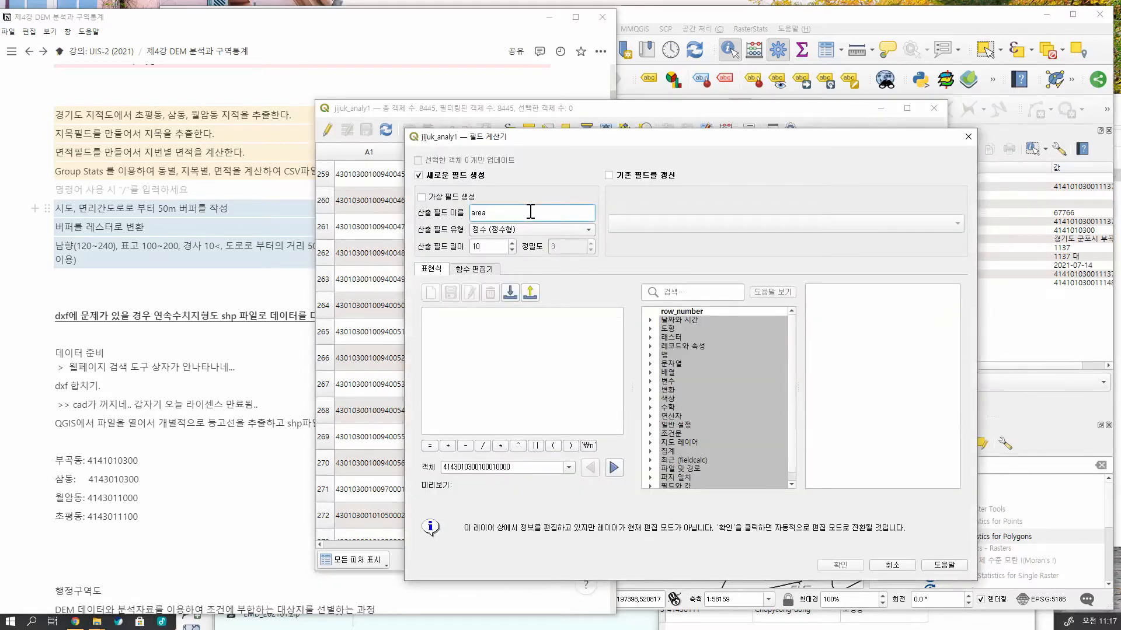
type("s")
left_click(495, 236)
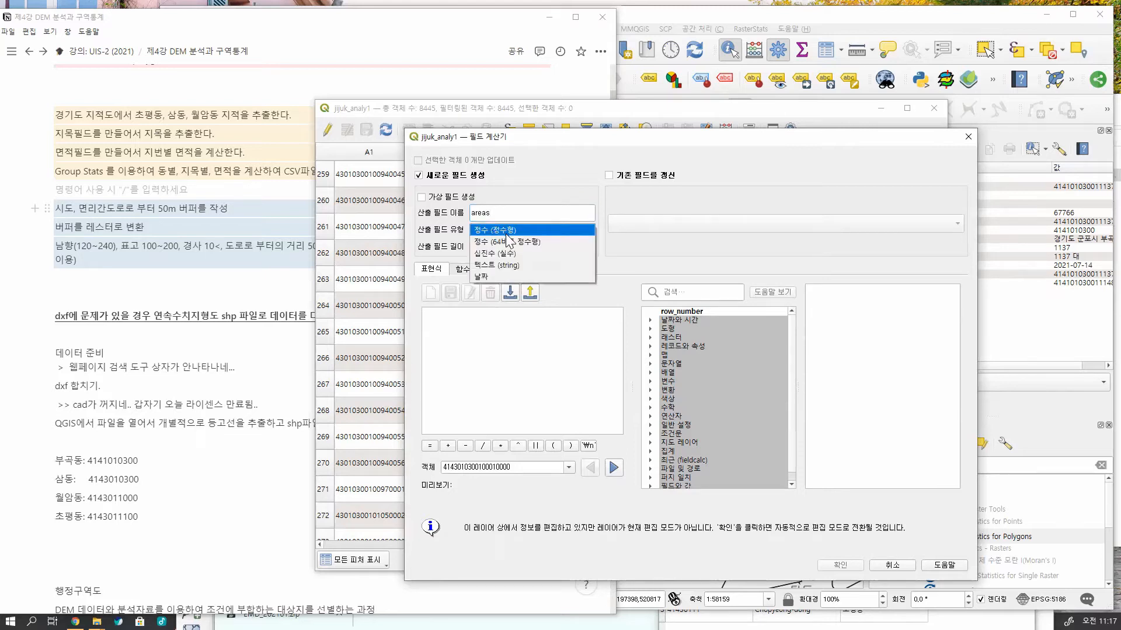
left_click(525, 253)
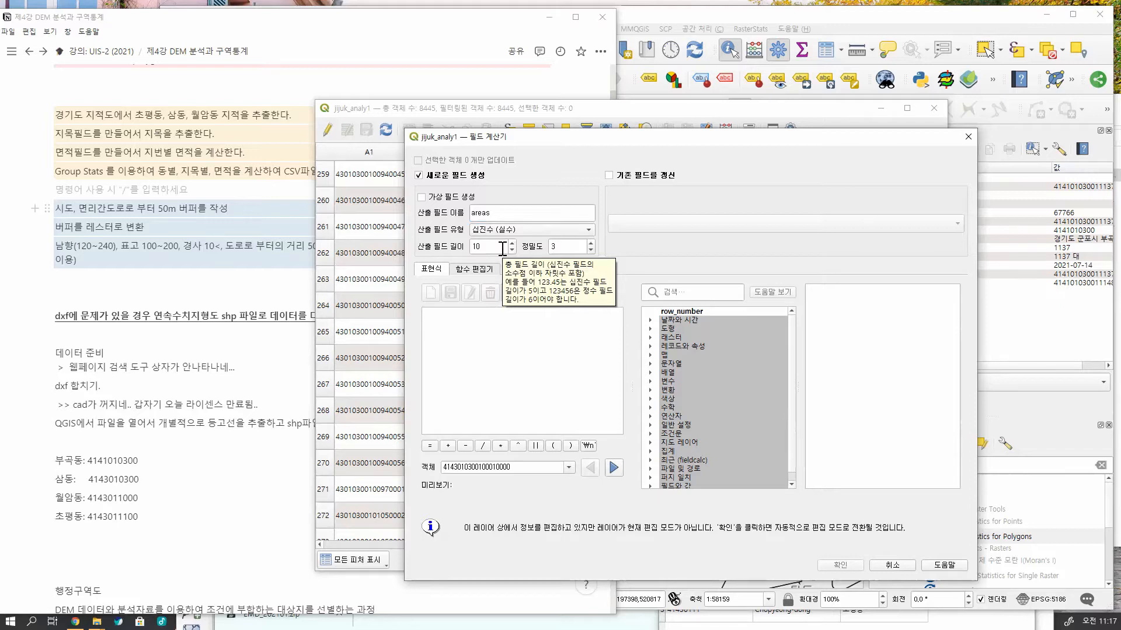
left_click(578, 252)
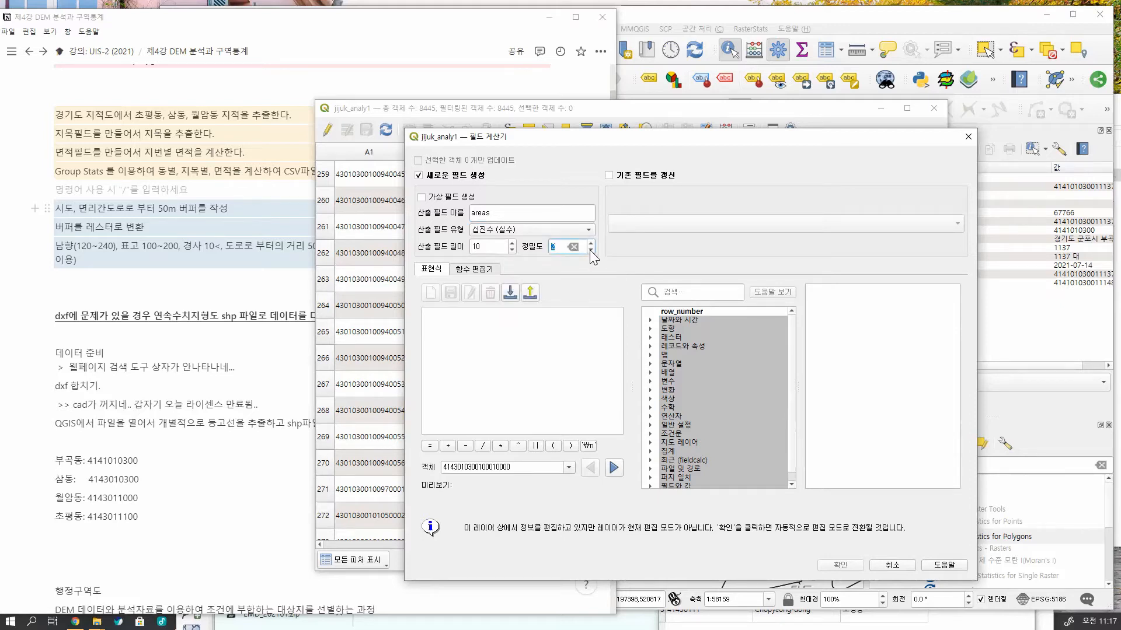
left_click(590, 250)
Calculate each parcel's area into the areas field with the expression $area.
left_click(540, 376)
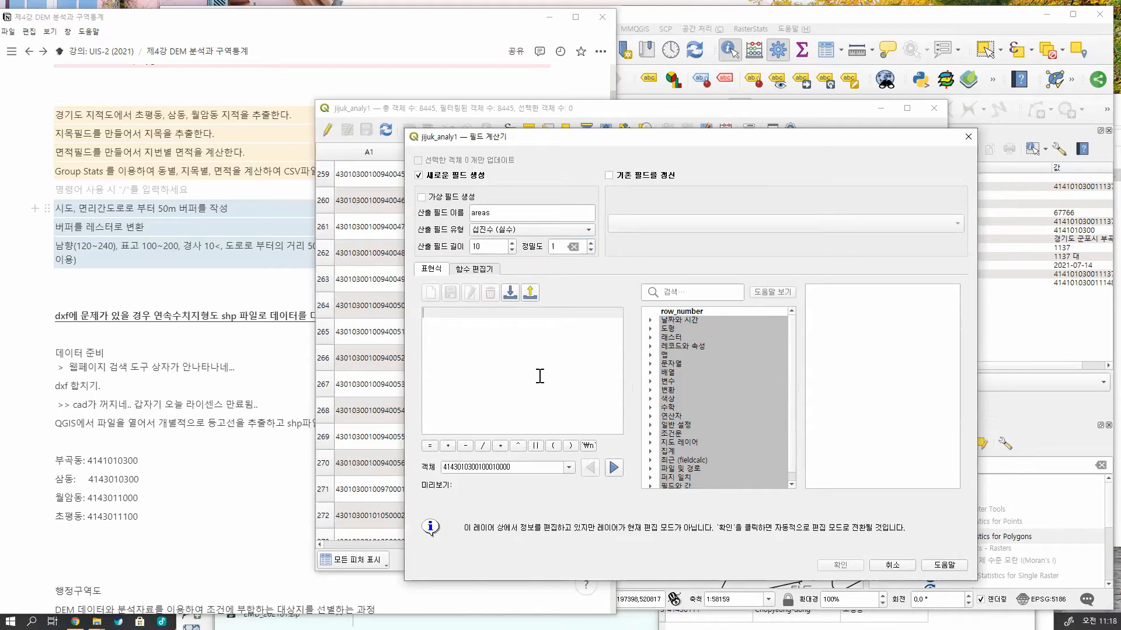
type("$area")
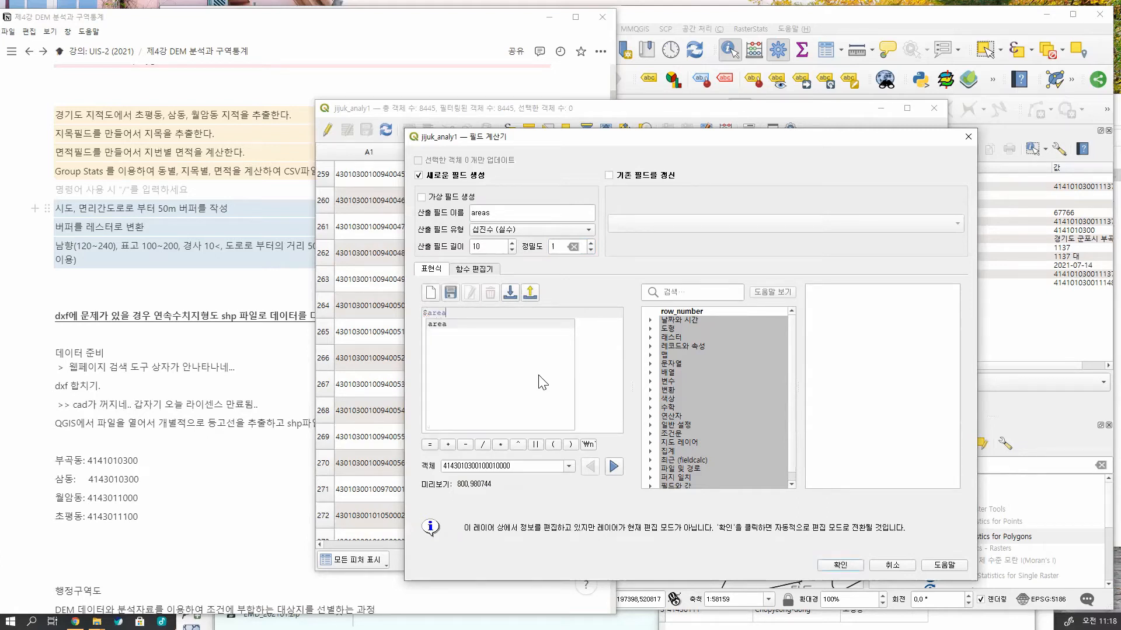
left_click(599, 364)
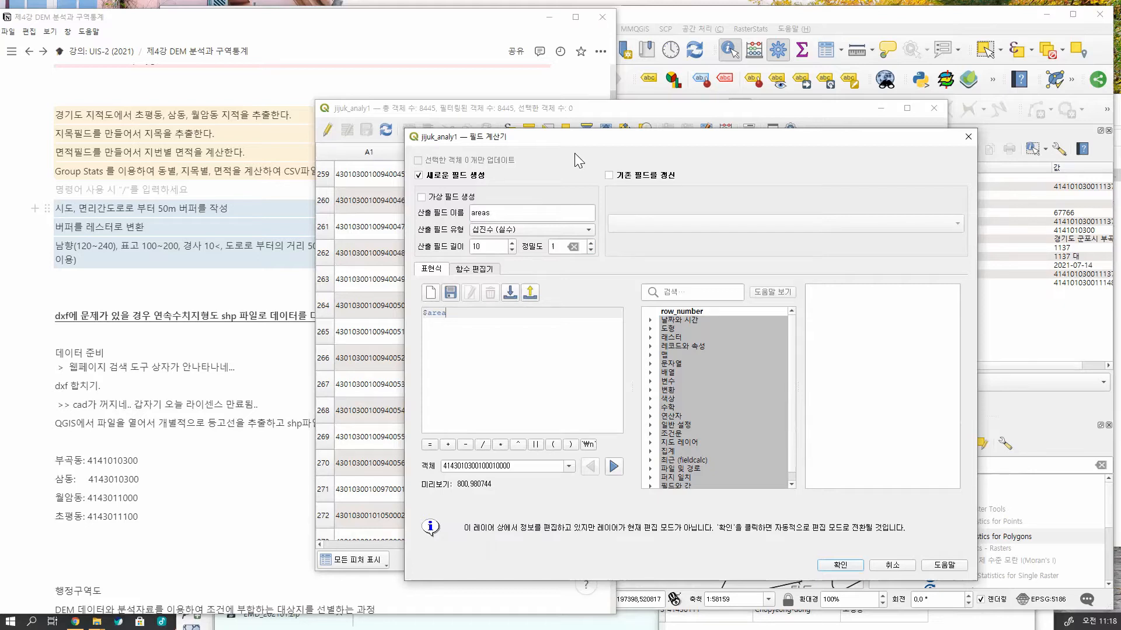
left_click_drag(575, 138, 487, 110)
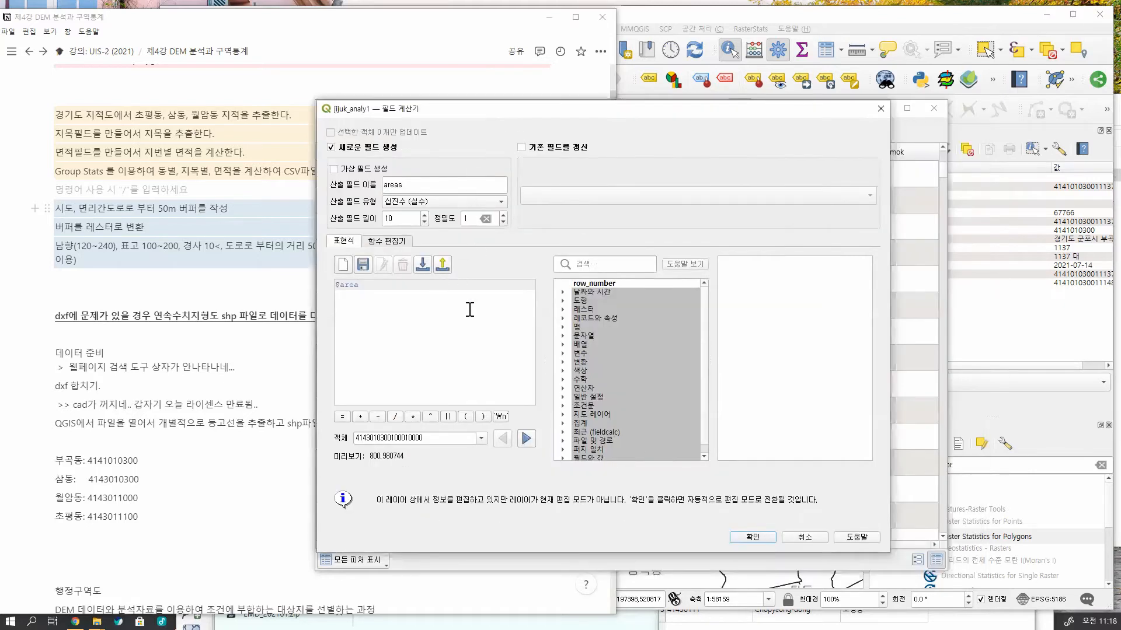
left_click(739, 535)
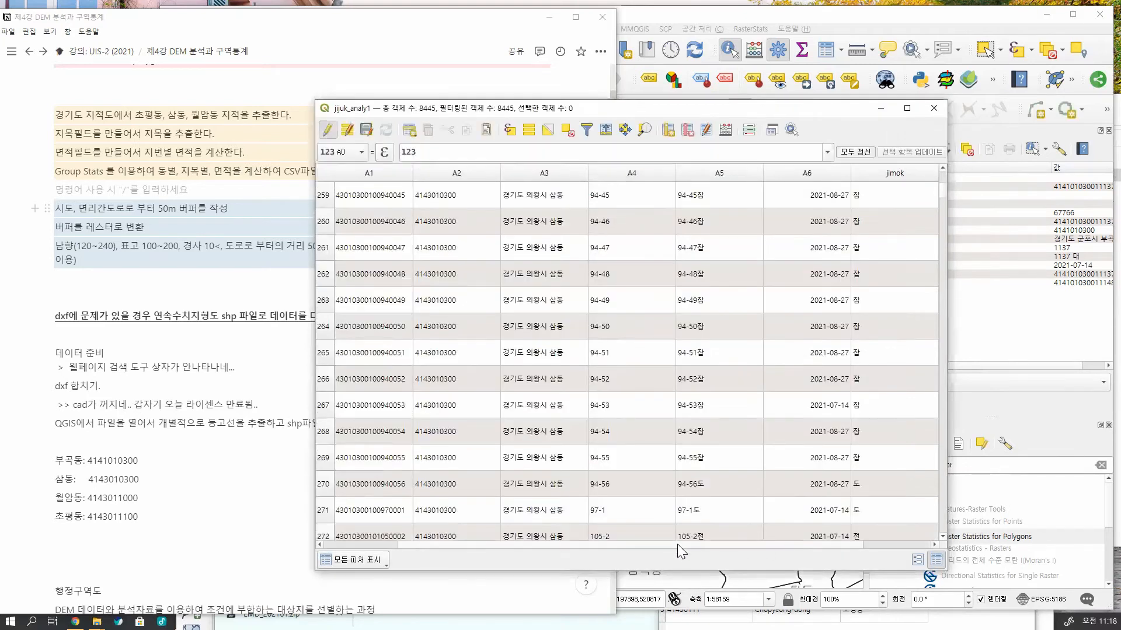
Fit the jimok column to its contents beside the areas column and end editing of jijuk_analy1, saving the changes.
left_click_drag(677, 544, 826, 557)
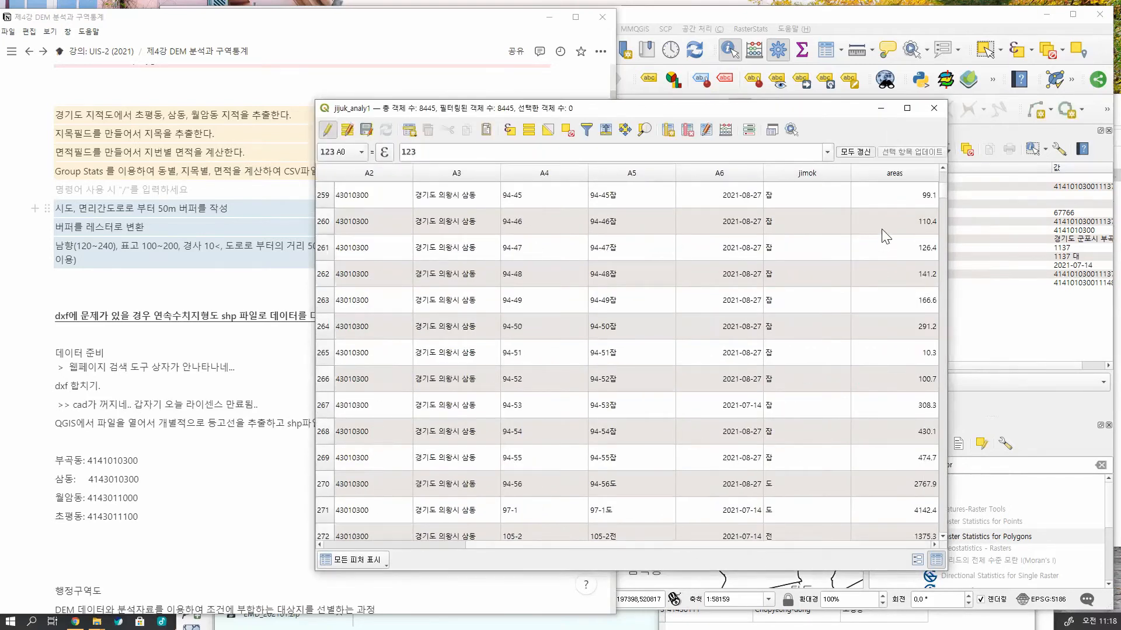
double_click(850, 170)
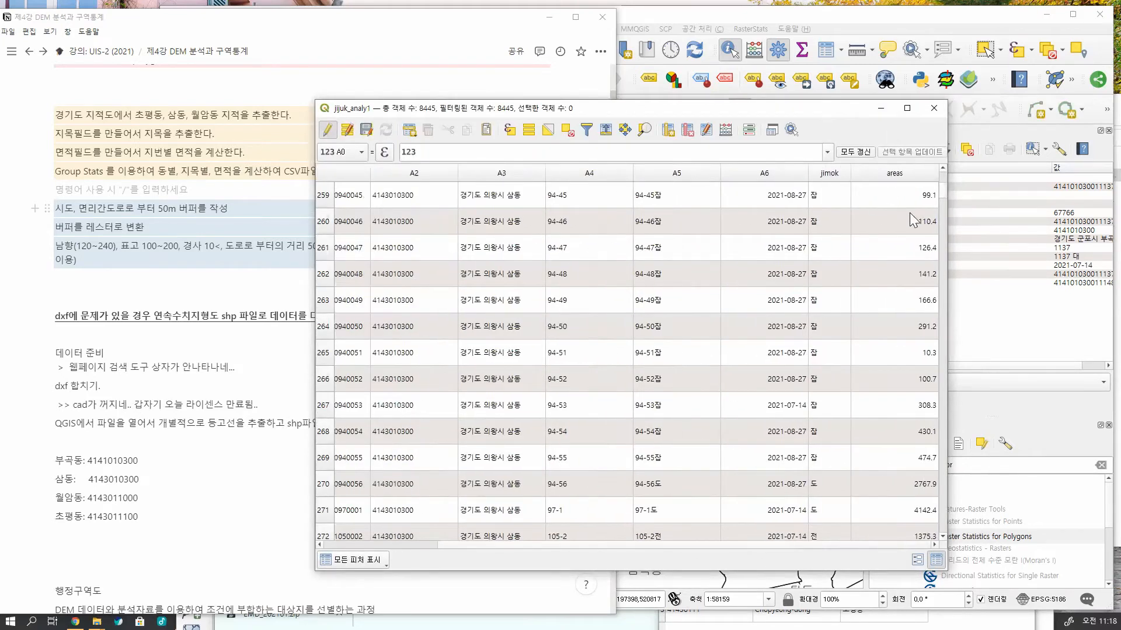
double_click(861, 484)
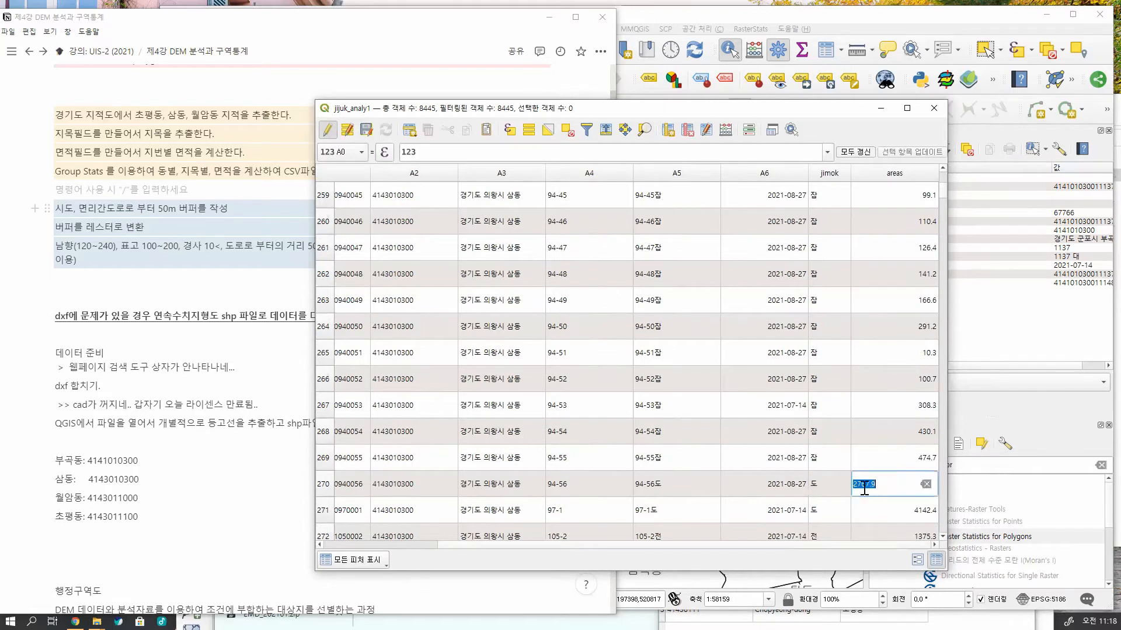
scroll(603, 257, "down", 2)
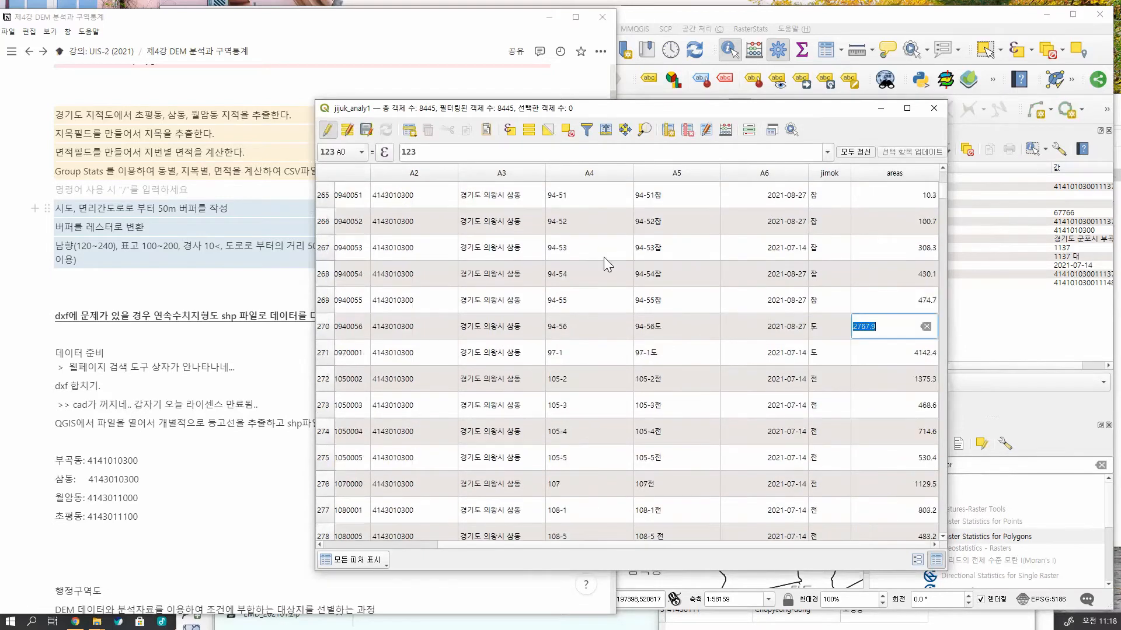
left_click(327, 130)
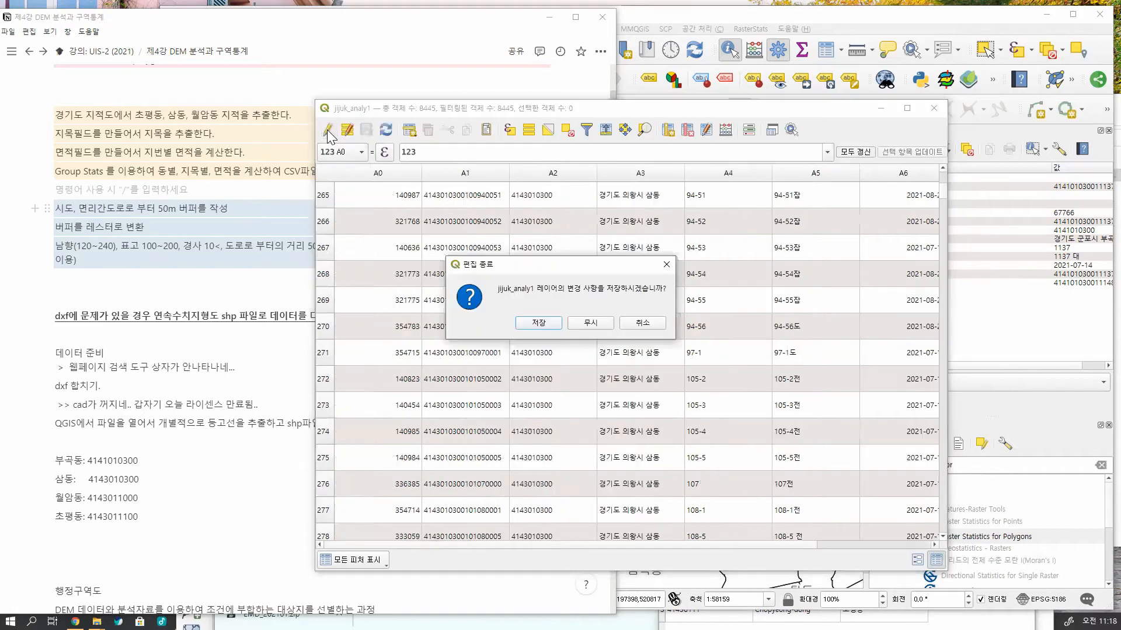
left_click(546, 326)
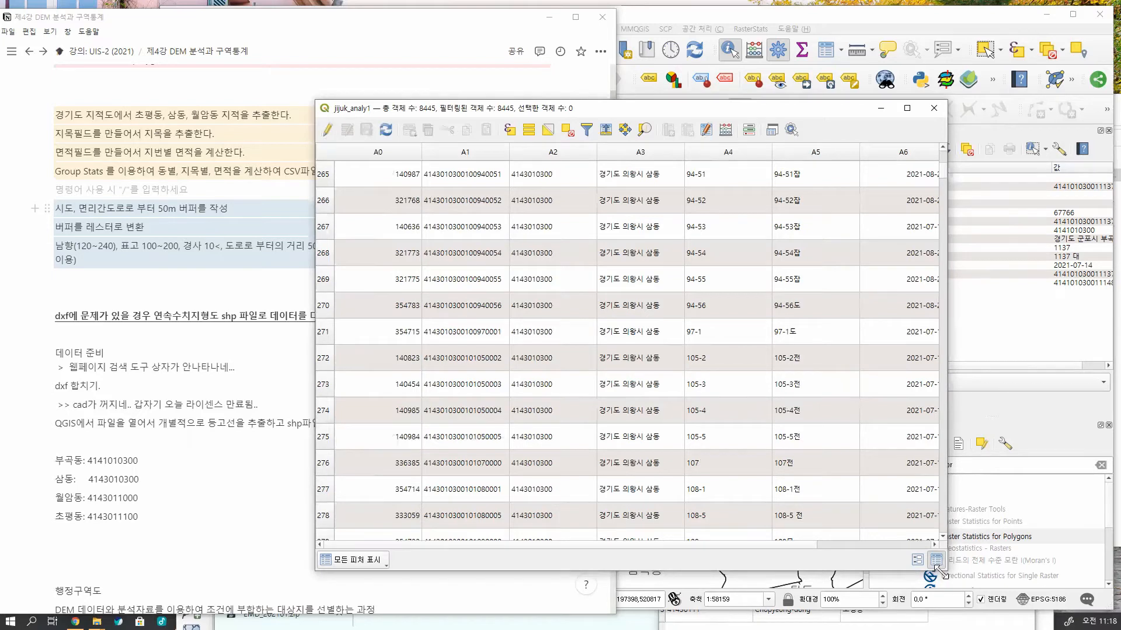
Review the A2, jimok and areas columns of the jijuk_analy1 records and close the attribute table.
left_click_drag(814, 546, 937, 561)
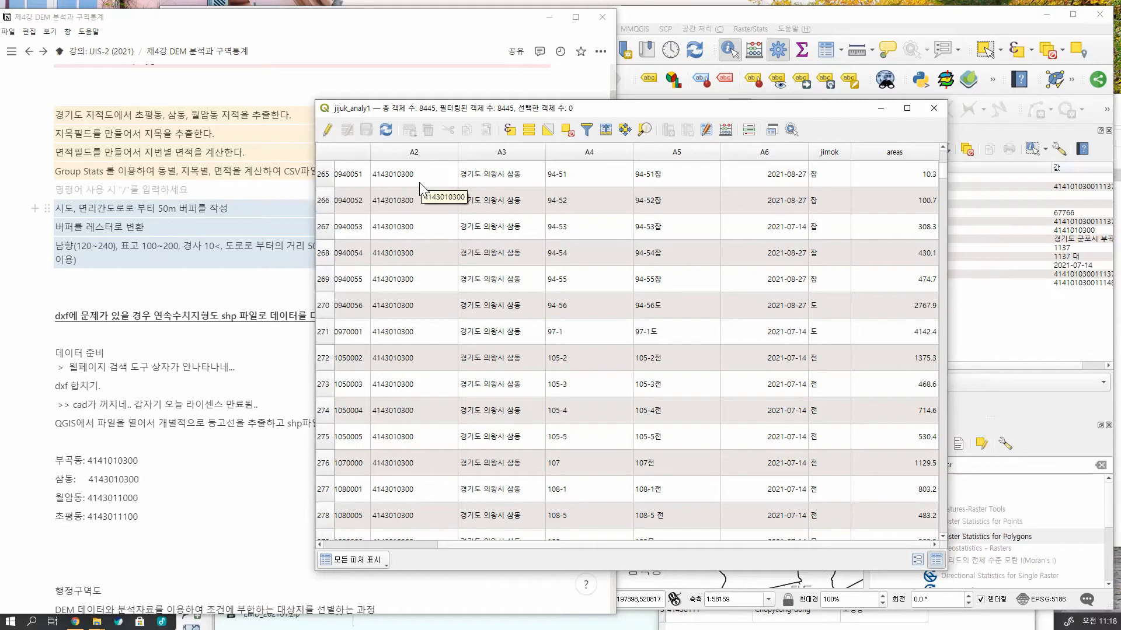
scroll(408, 411, "down", 9)
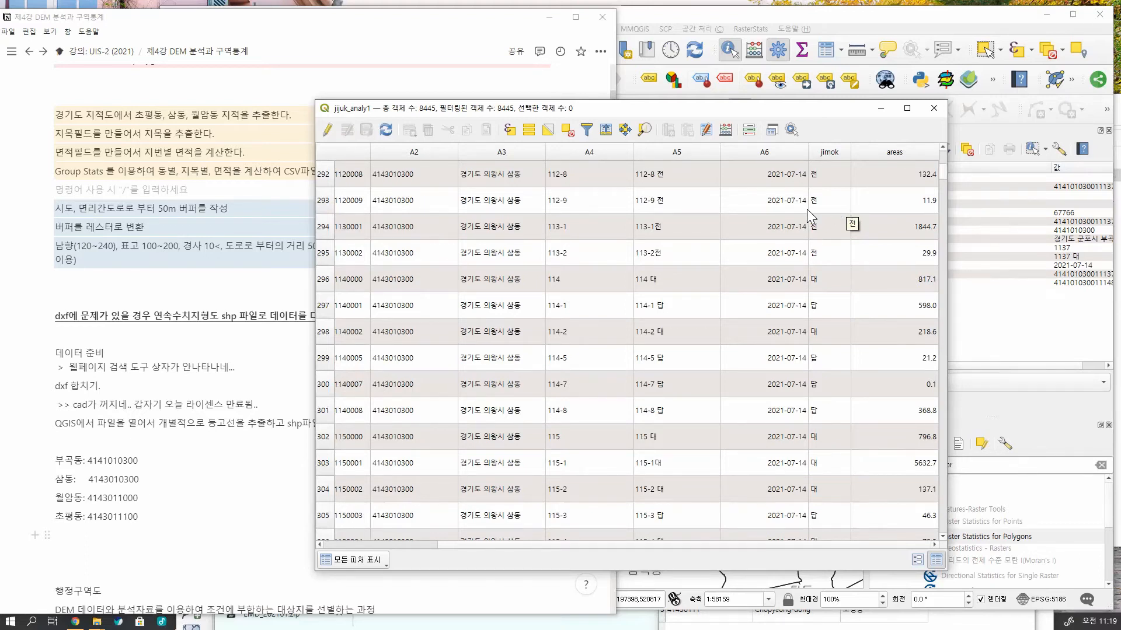
left_click(97, 178)
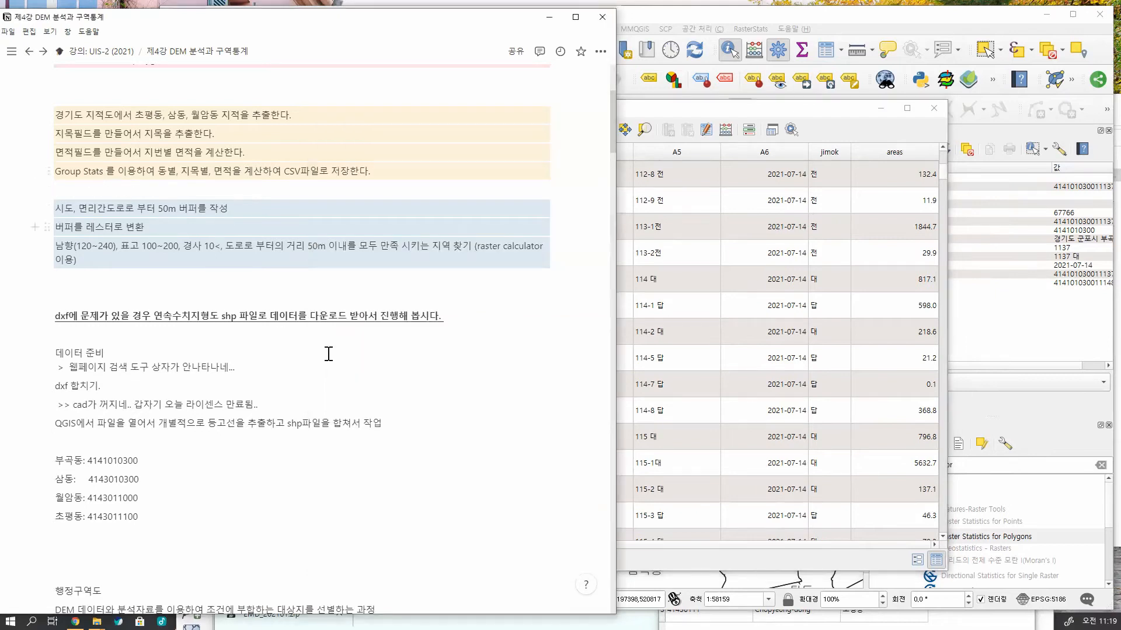
left_click(828, 110)
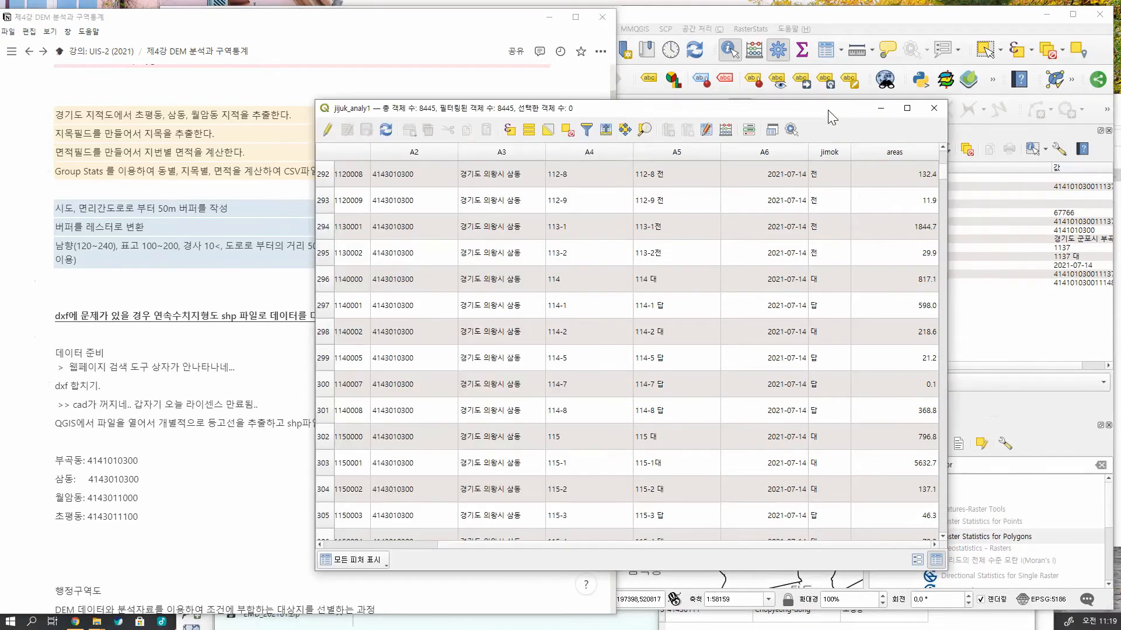
left_click(934, 107)
left_click(717, 15)
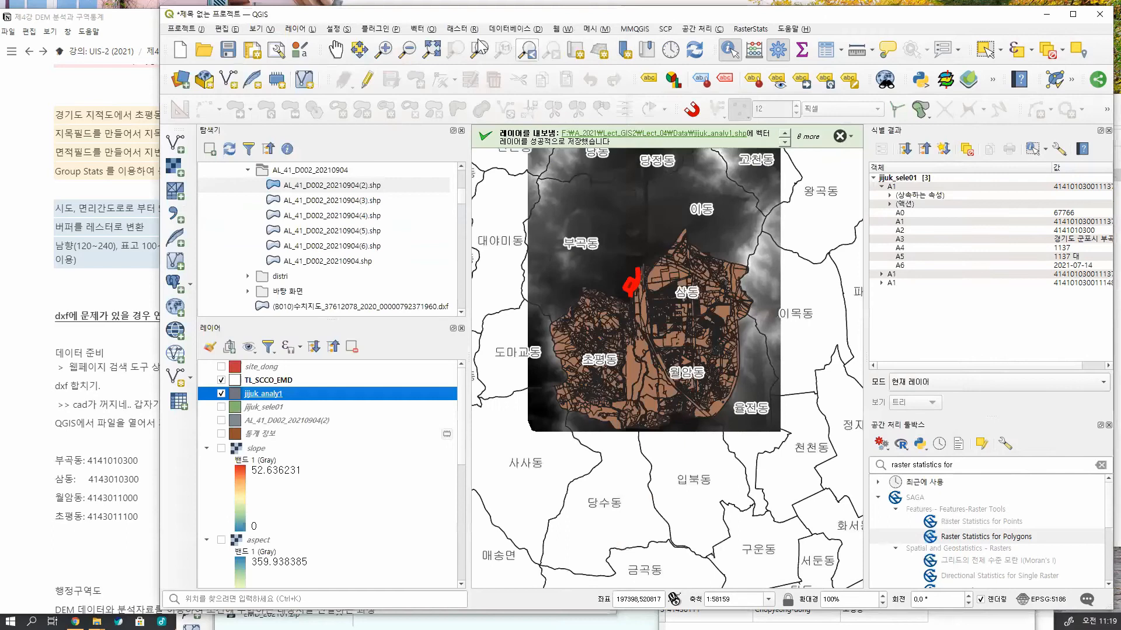
Search the plugin manager for group and view the details of the Group Stats plugin.
left_click(379, 28)
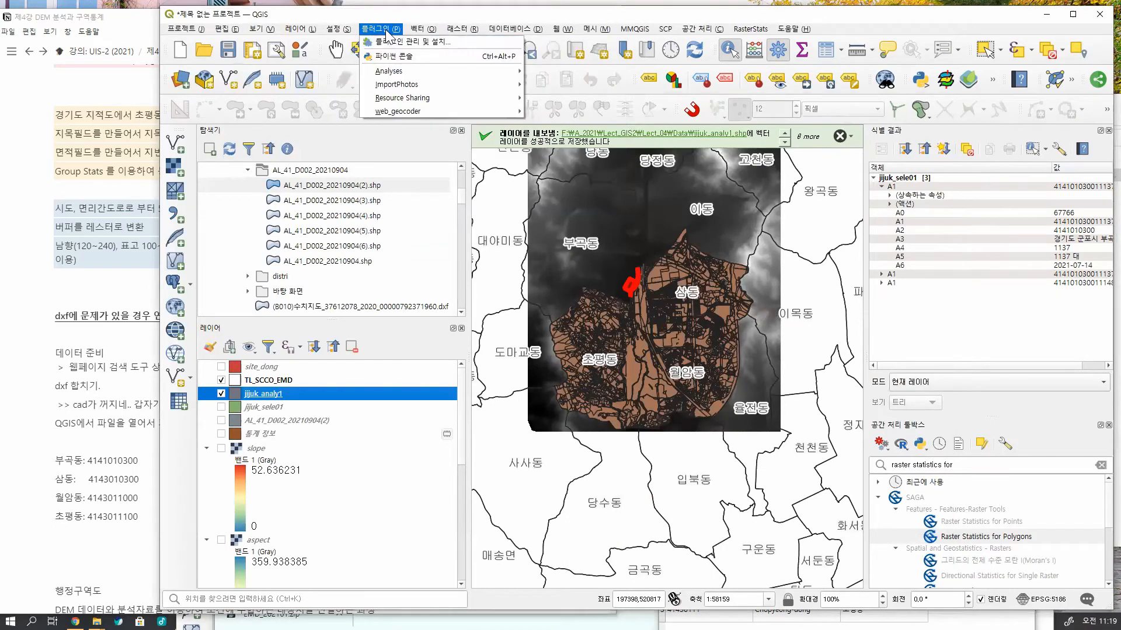
key("Escape")
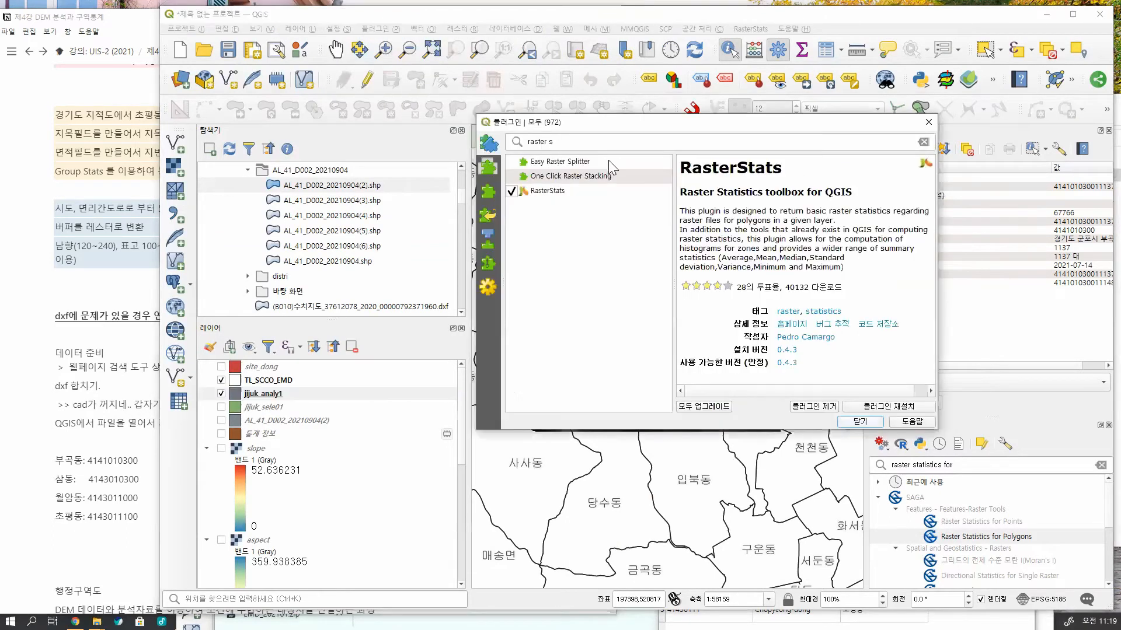
key("ctrl+a")
type("gr")
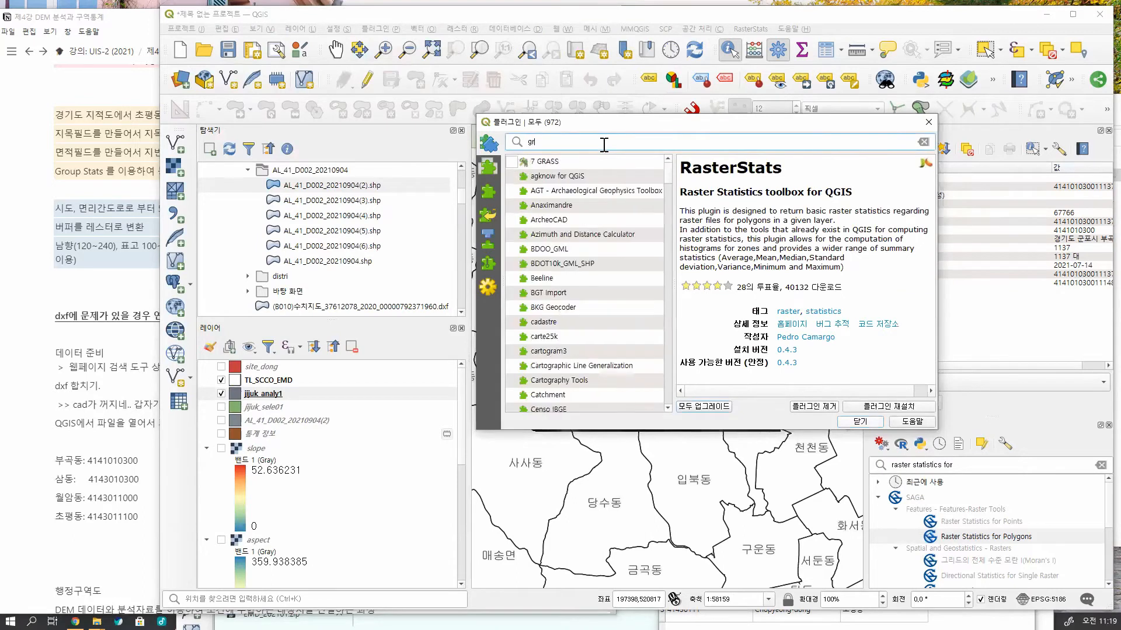
type("oup")
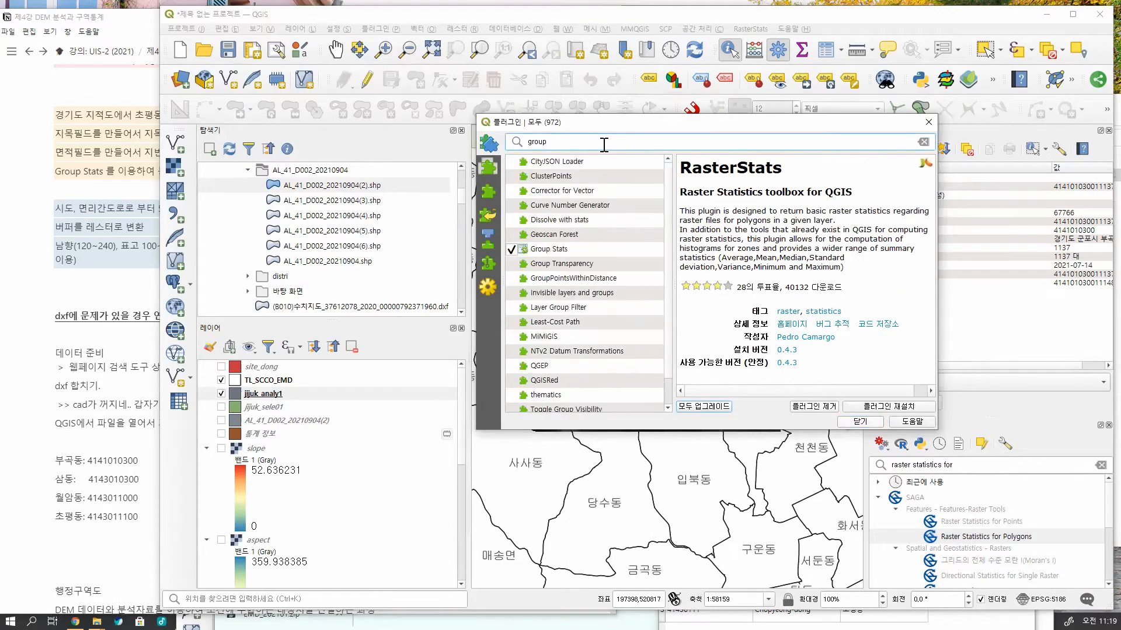
left_click(578, 249)
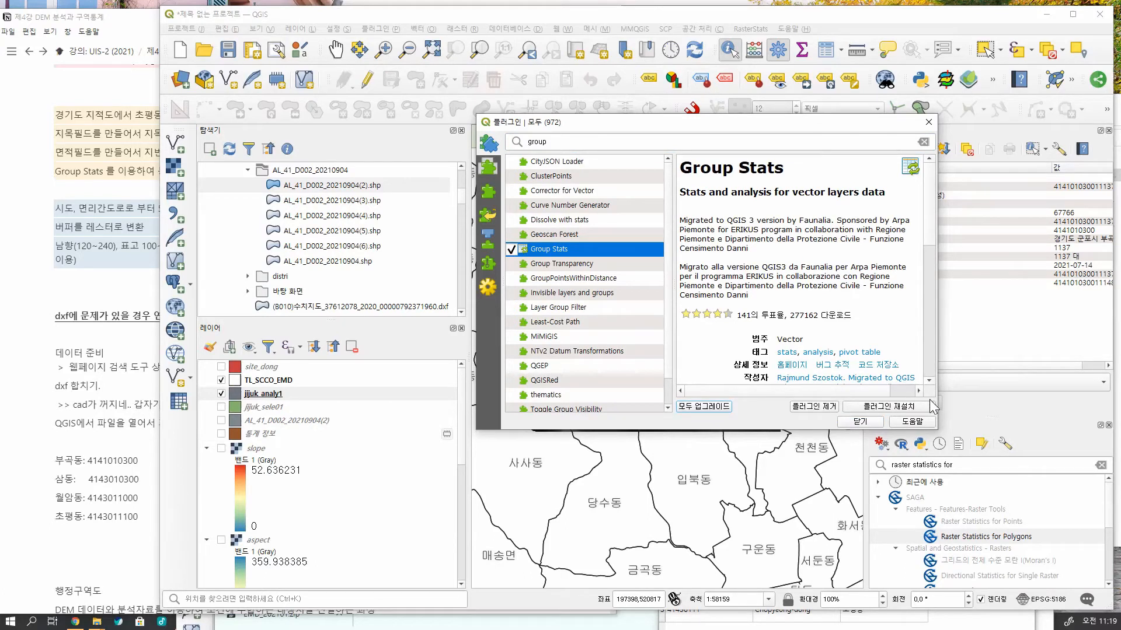
Open the Group Stats tool and set its layer to jijuk_analy1.
left_click(422, 28)
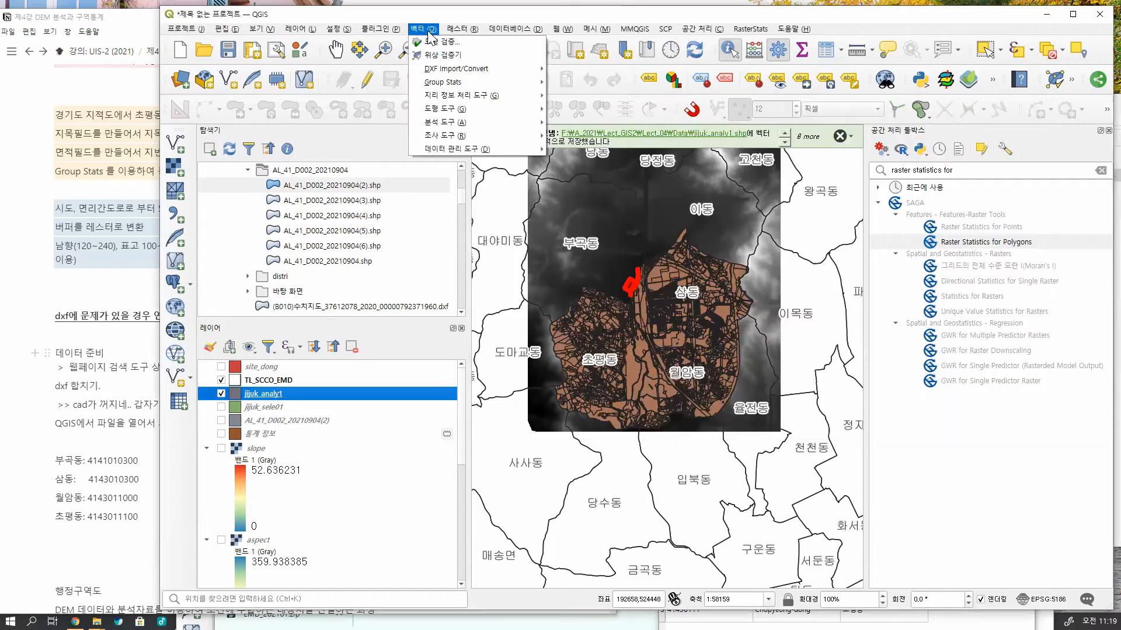
mouse_move(459, 79)
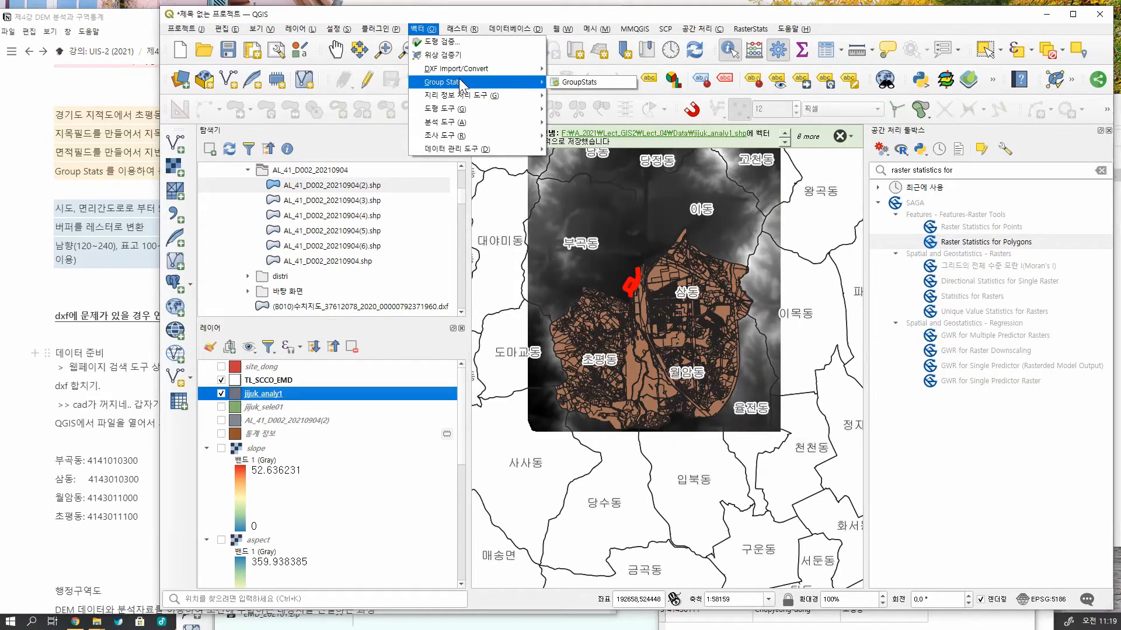
left_click(588, 82)
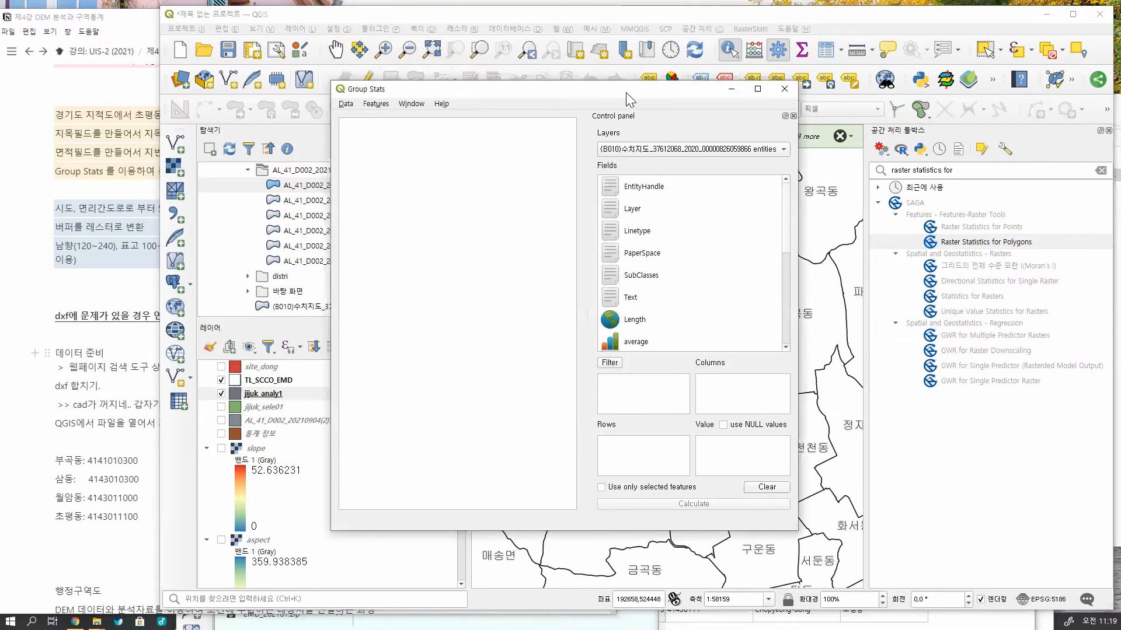
left_click_drag(625, 92, 823, 58)
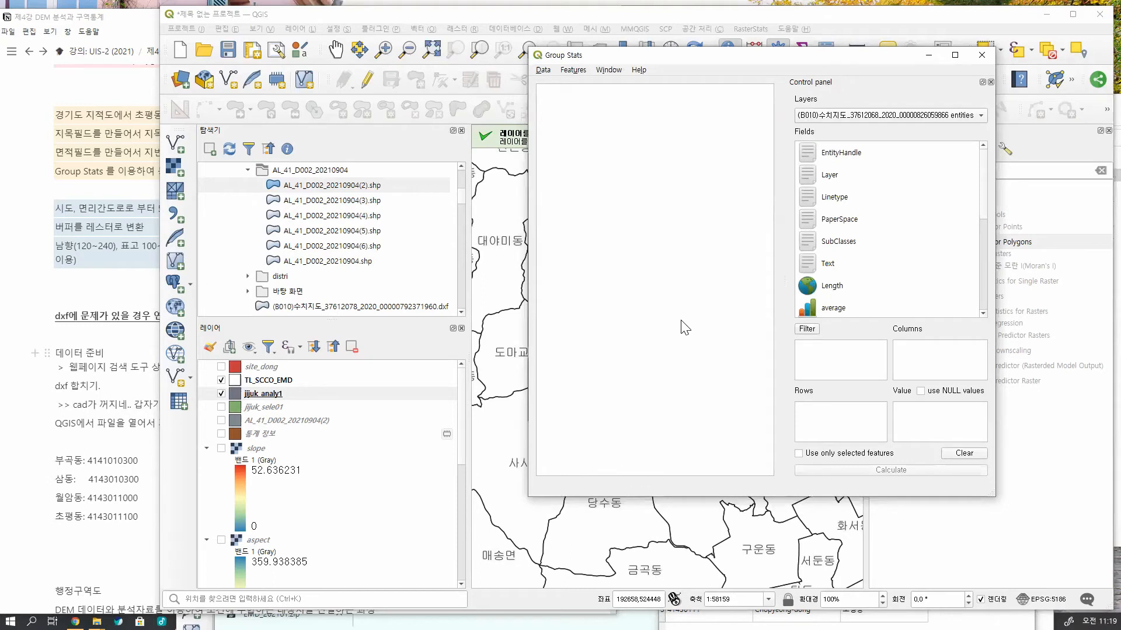
left_click(976, 115)
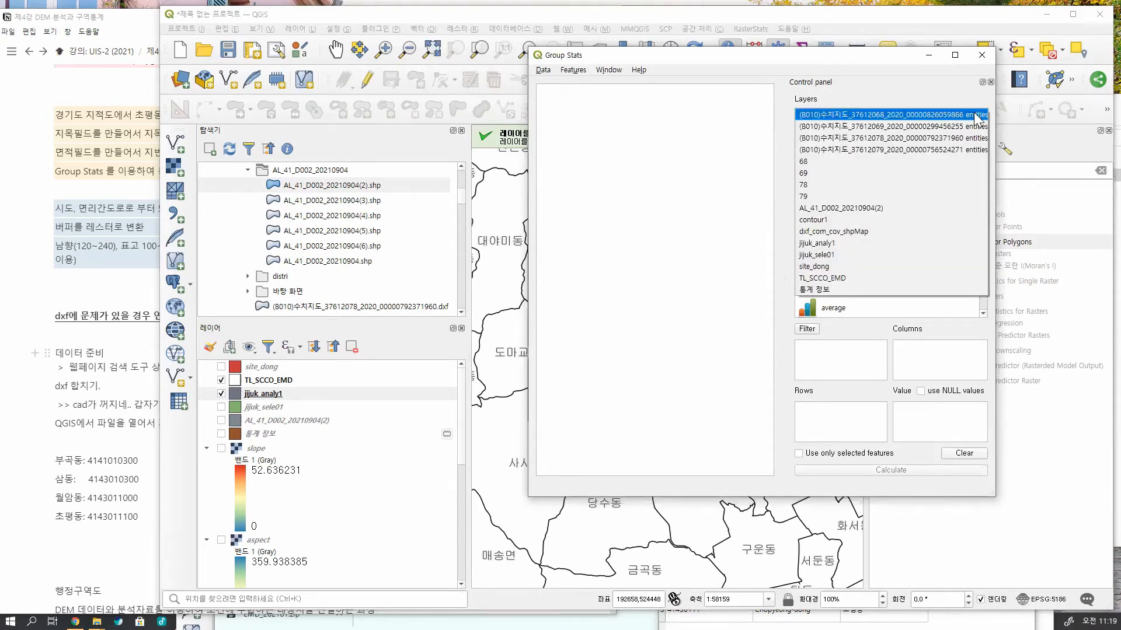
left_click(903, 243)
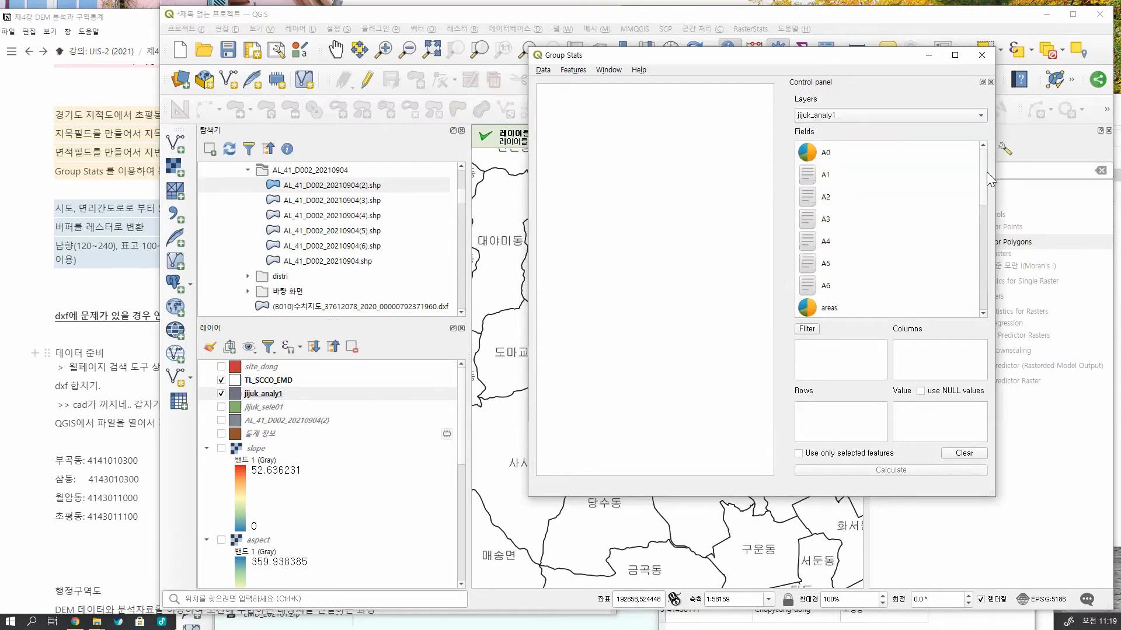
Add the A2 and jimok fields to the rows of the Group Stats table.
left_click(831, 197)
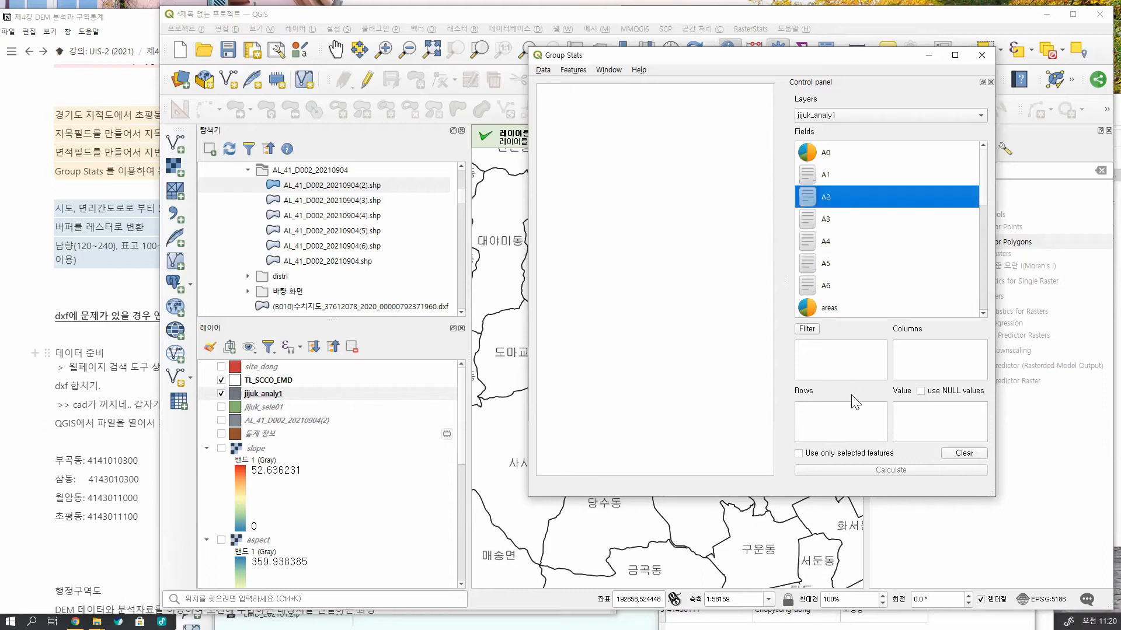
left_click_drag(851, 417, 852, 418)
scroll(982, 204, "down", 2)
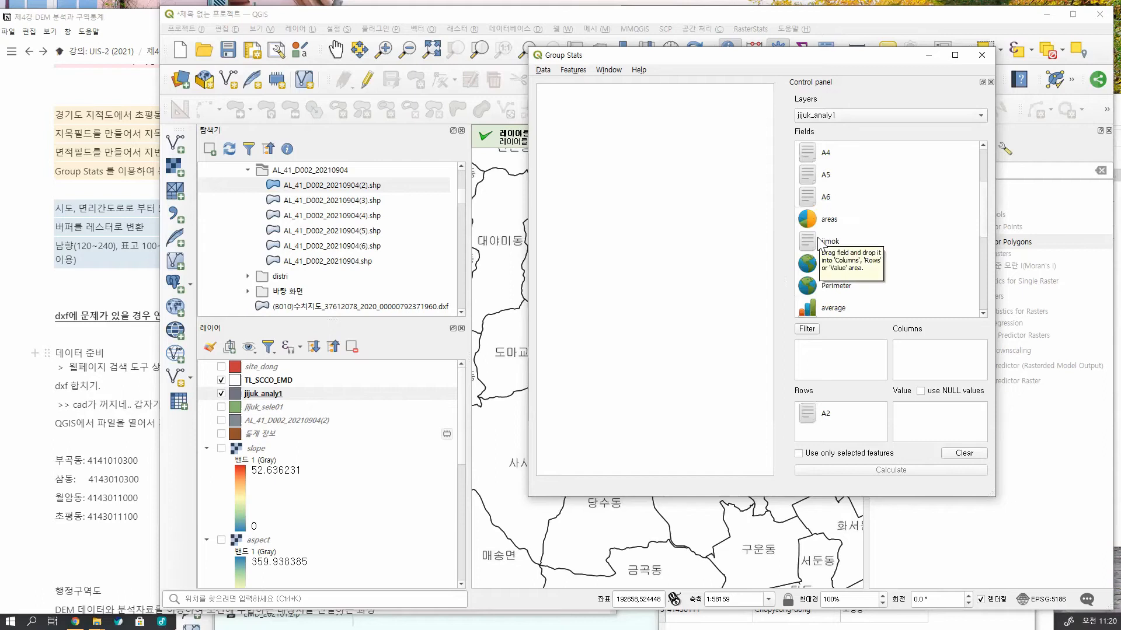
left_click_drag(819, 242, 840, 429)
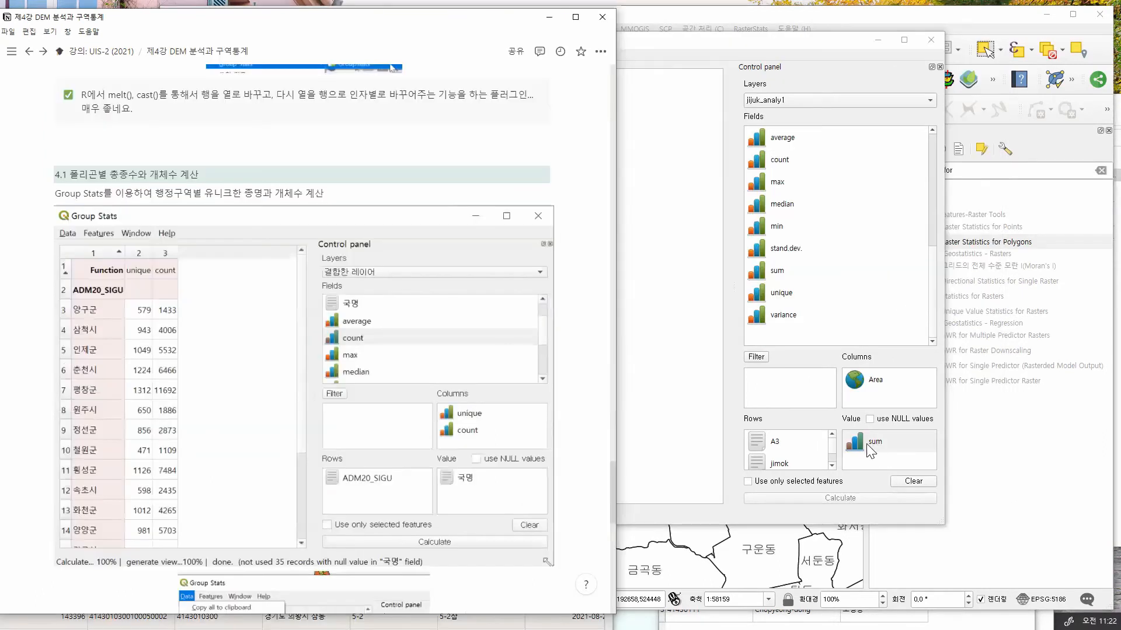
Set sum as the column function and Area as the value, and calculate the parcel area sums by A3 and jimok.
mouse_move(869, 450)
left_mouse_down()
mouse_move(870, 370)
mouse_move(862, 400)
mouse_move(874, 455)
left_mouse_up()
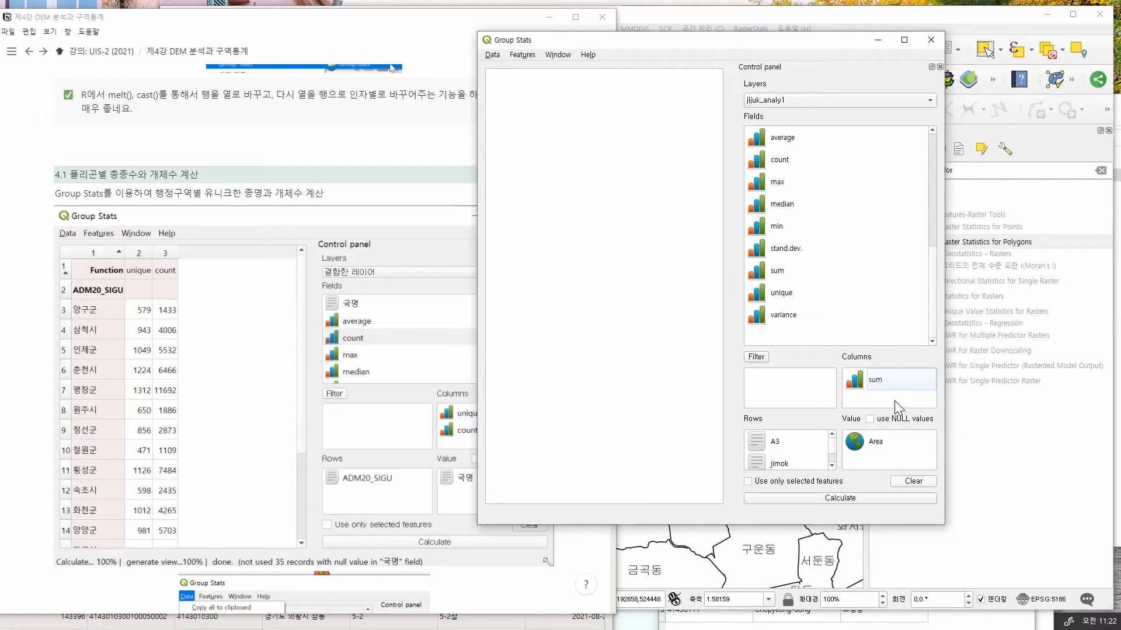
left_click(858, 500)
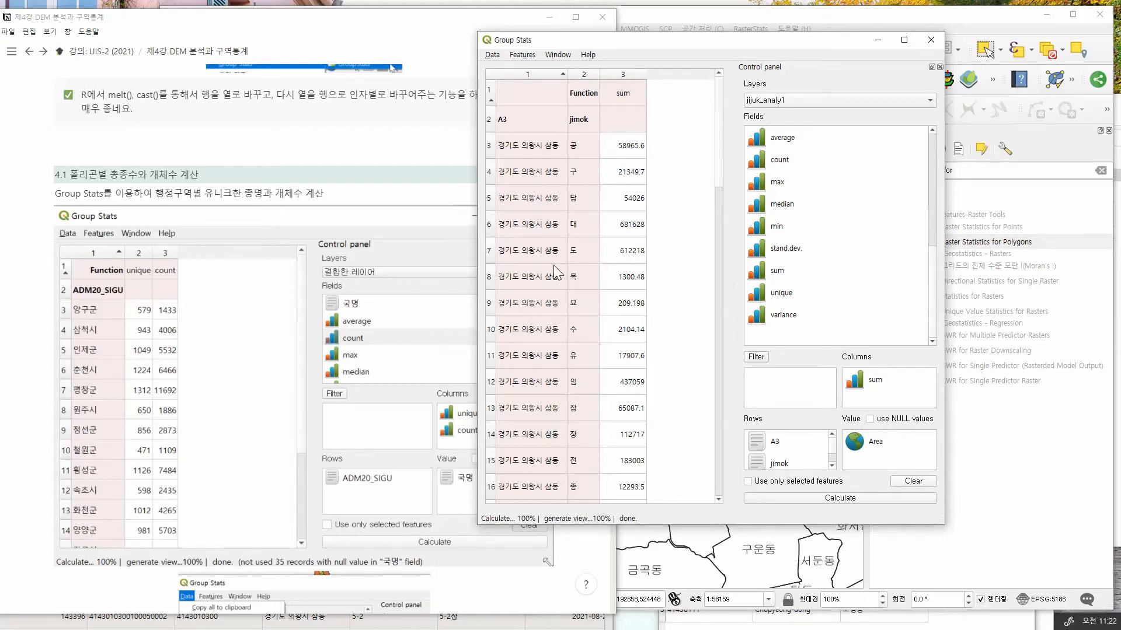
scroll(562, 377, "down", 7)
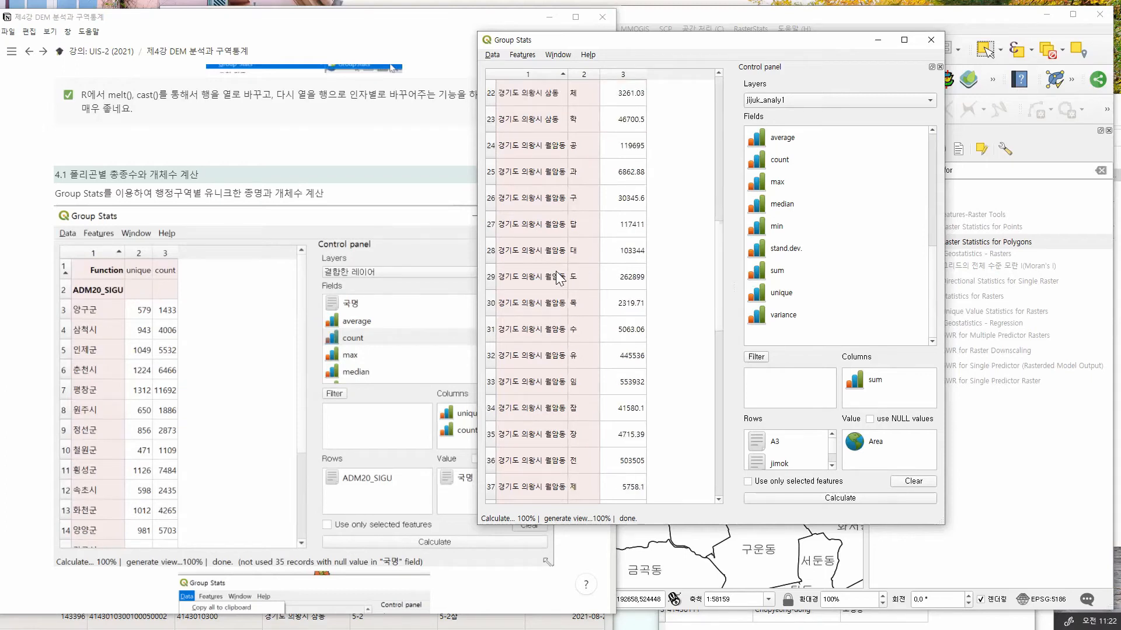
scroll(559, 317, "up", 3)
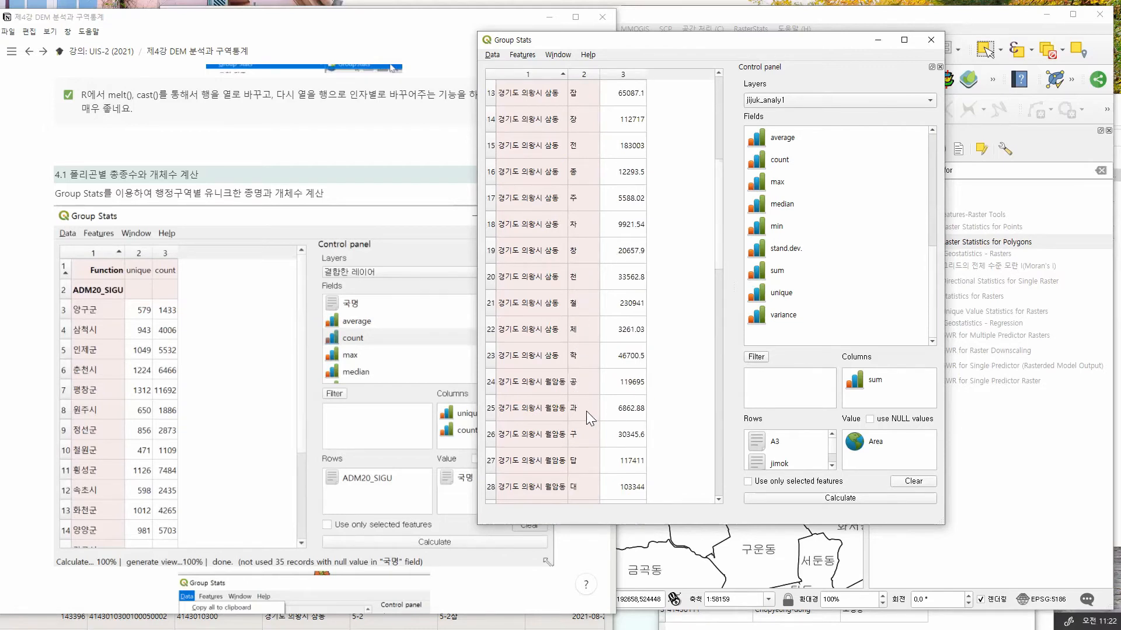
scroll(621, 419, "down", 2)
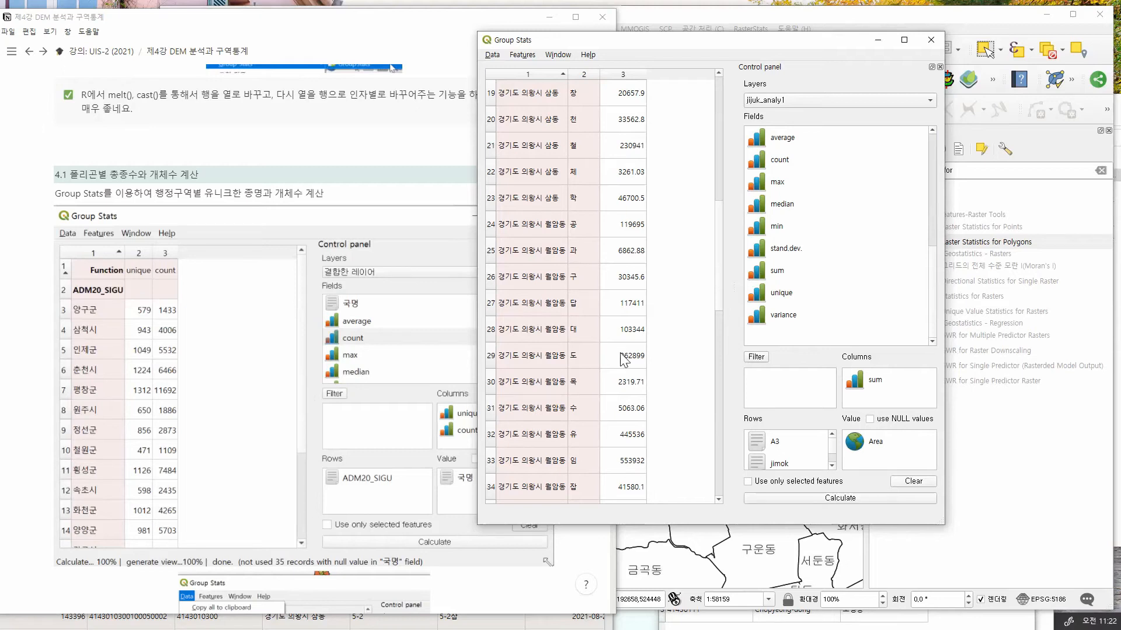
Remove A3 from the rows and recalculate the area sums by jimok only.
left_click_drag(771, 442, 814, 269)
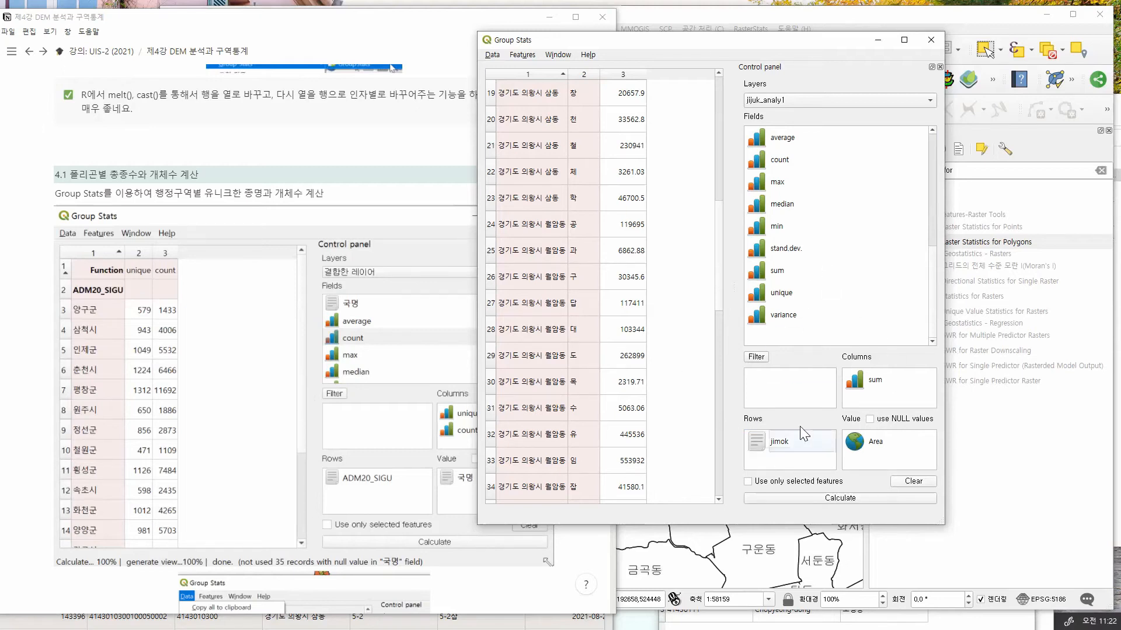
left_click(880, 500)
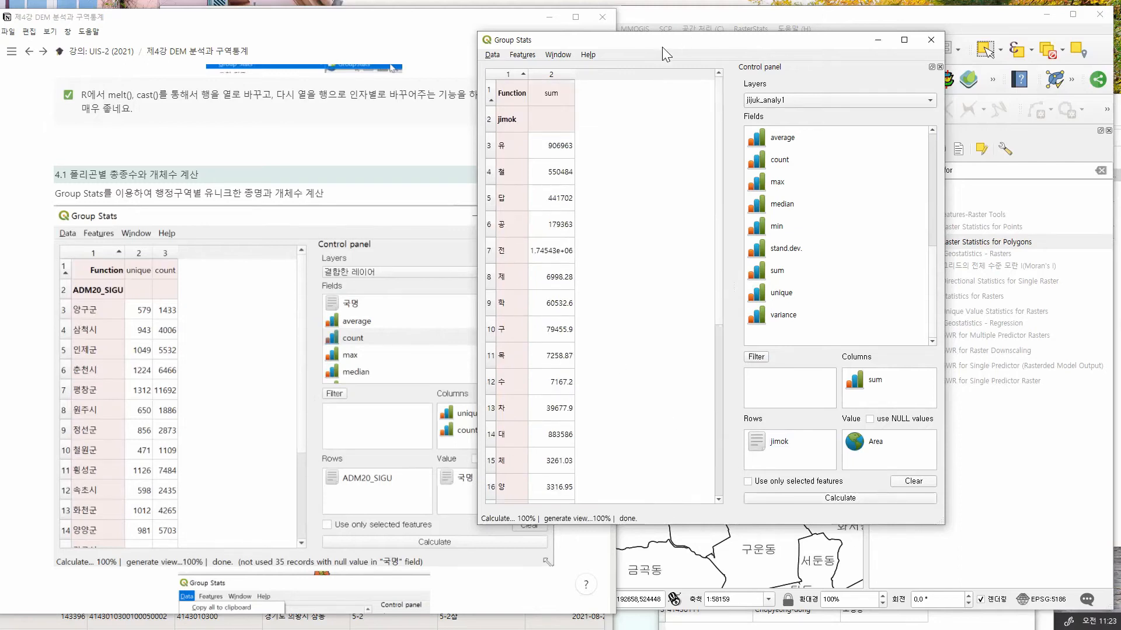
Move the Group Stats and lecture notes windows aside and return to the notes on Group Stats.
left_click_drag(684, 49, 931, 123)
left_click(512, 30)
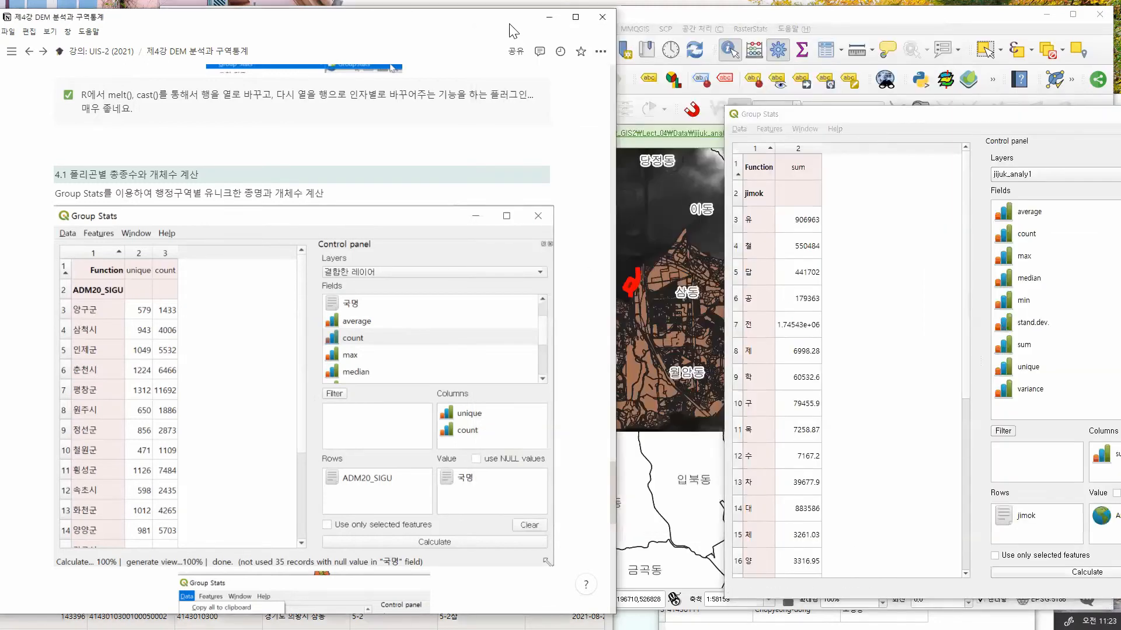
left_click_drag(513, 31, 593, 122)
left_click(630, 13)
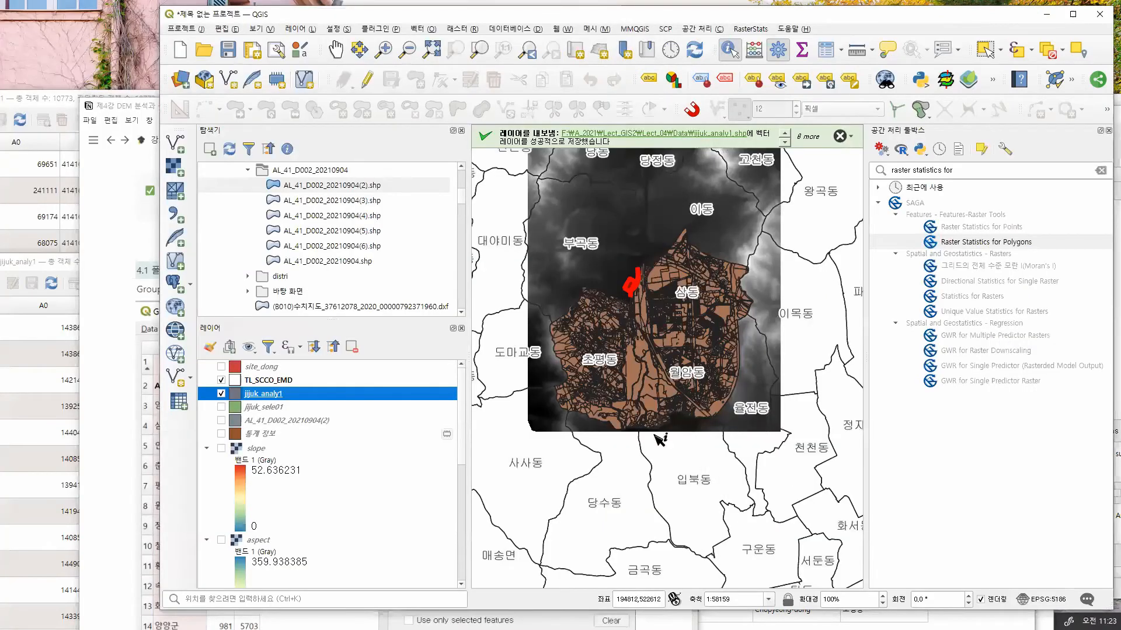
key("alt+Tab")
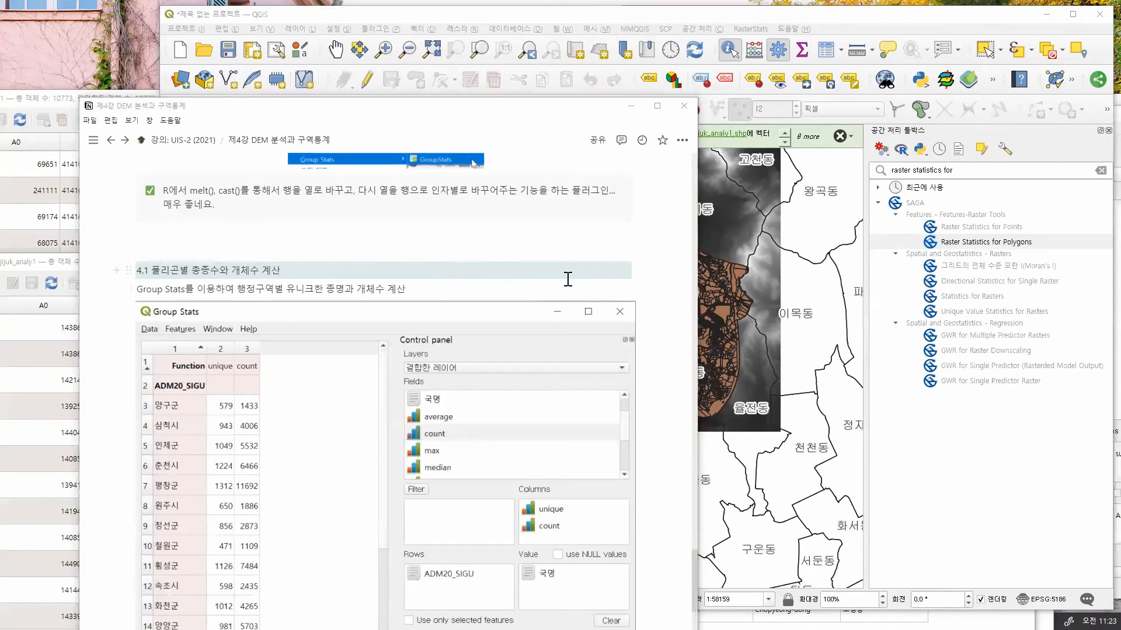
Bring the Group Stats window back beside the lecture notes and review the area sums for all jimok categories.
key("alt+Tab")
left_click_drag(881, 120, 818, 82)
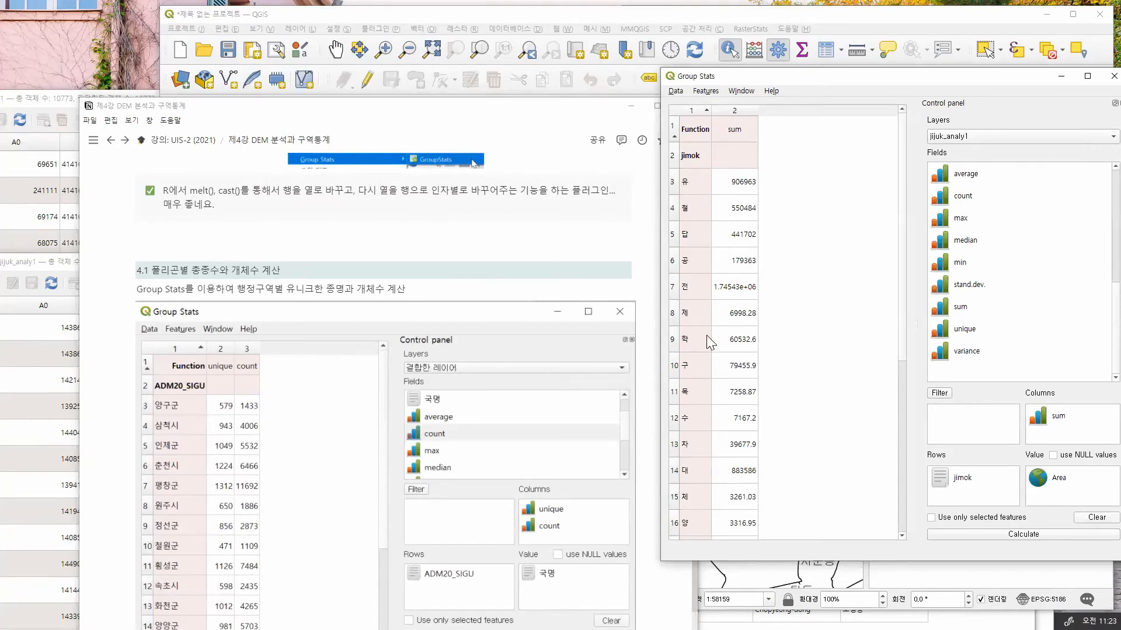
scroll(718, 345, "down", 2)
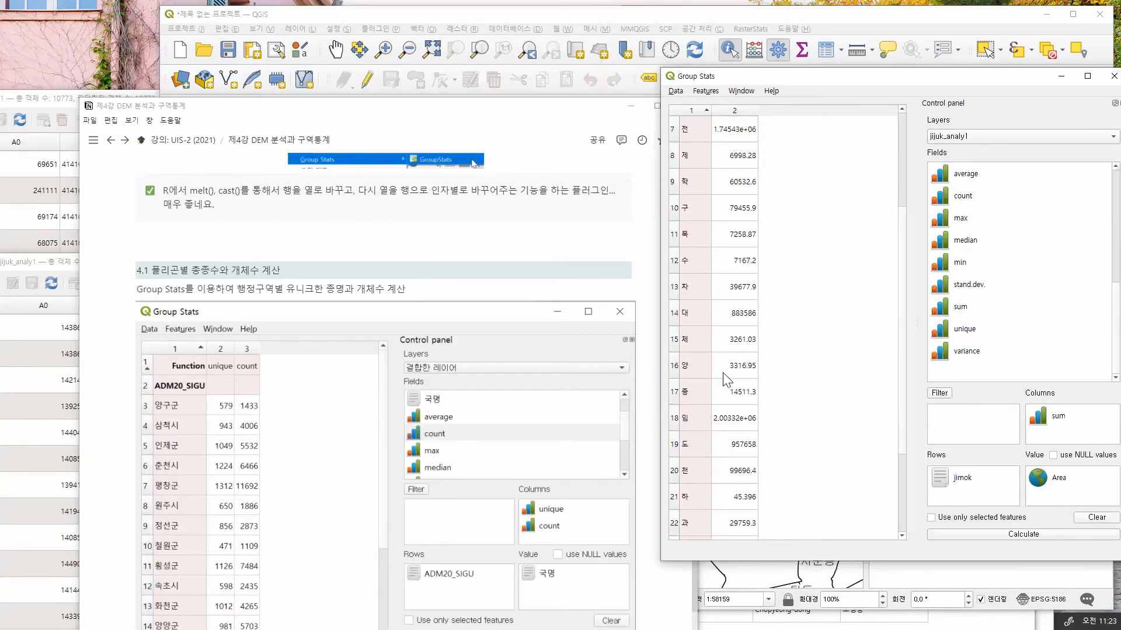
scroll(711, 398, "down", 2)
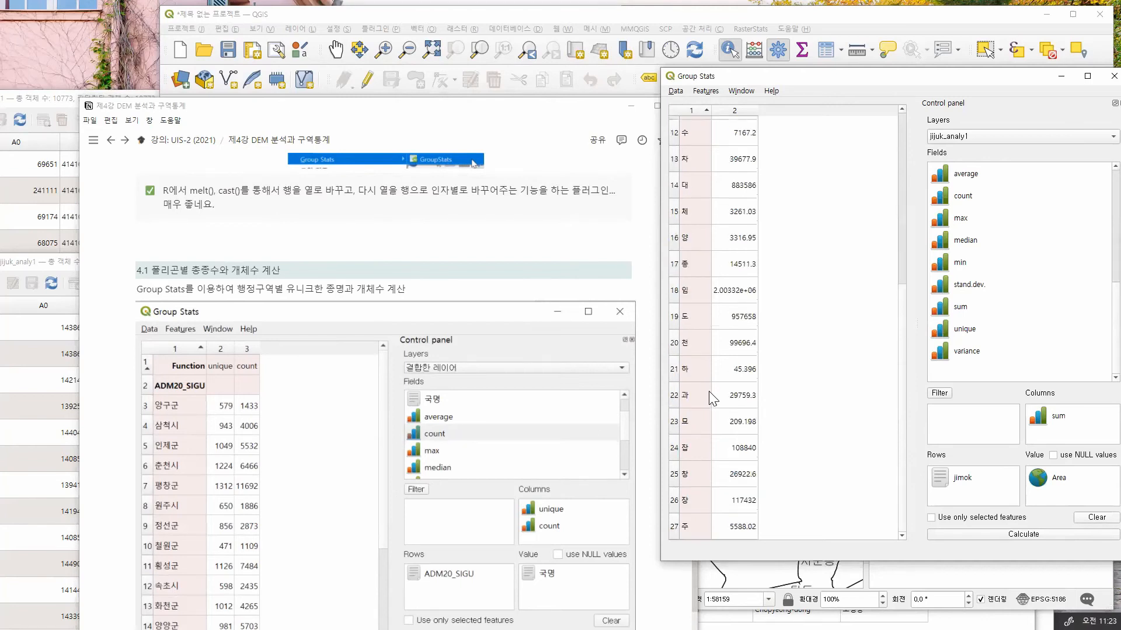
scroll(708, 391, "up", 4)
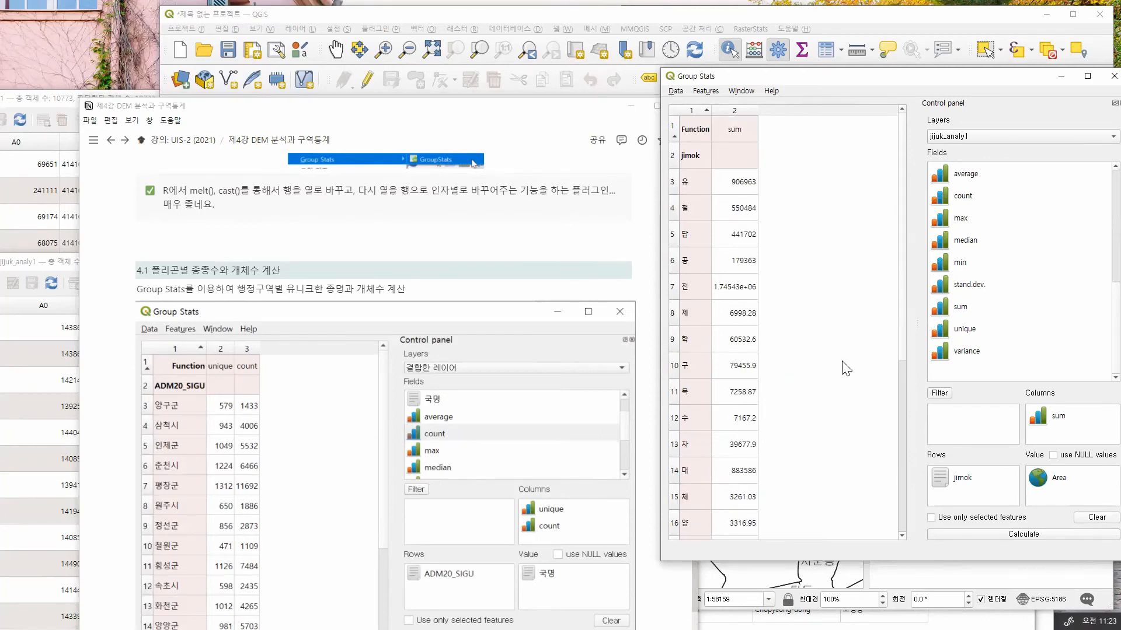
Open the attribute table of the jijuk_analy1 layer and enlarge its window to show the jimok and areas columns.
left_click(545, 17)
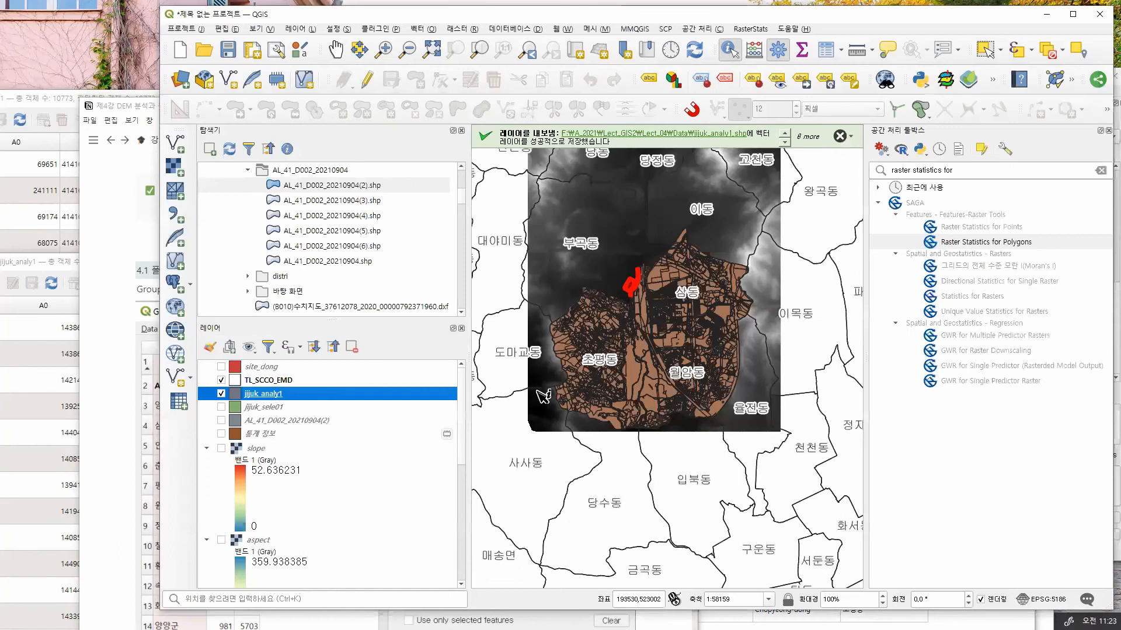
key("F6")
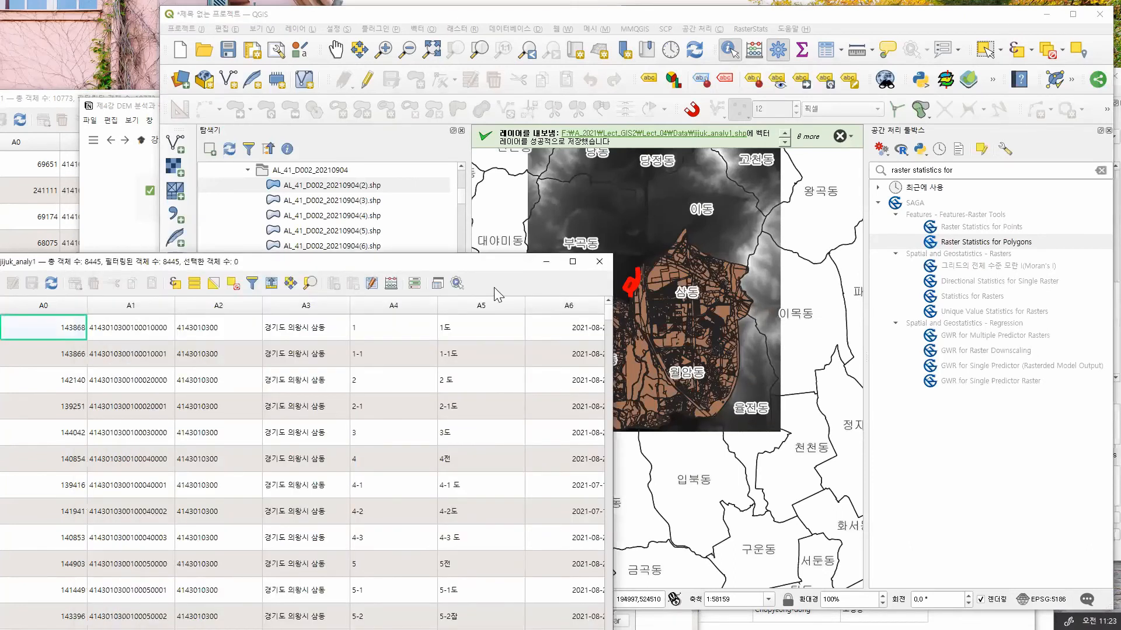
left_click_drag(461, 260, 726, 27)
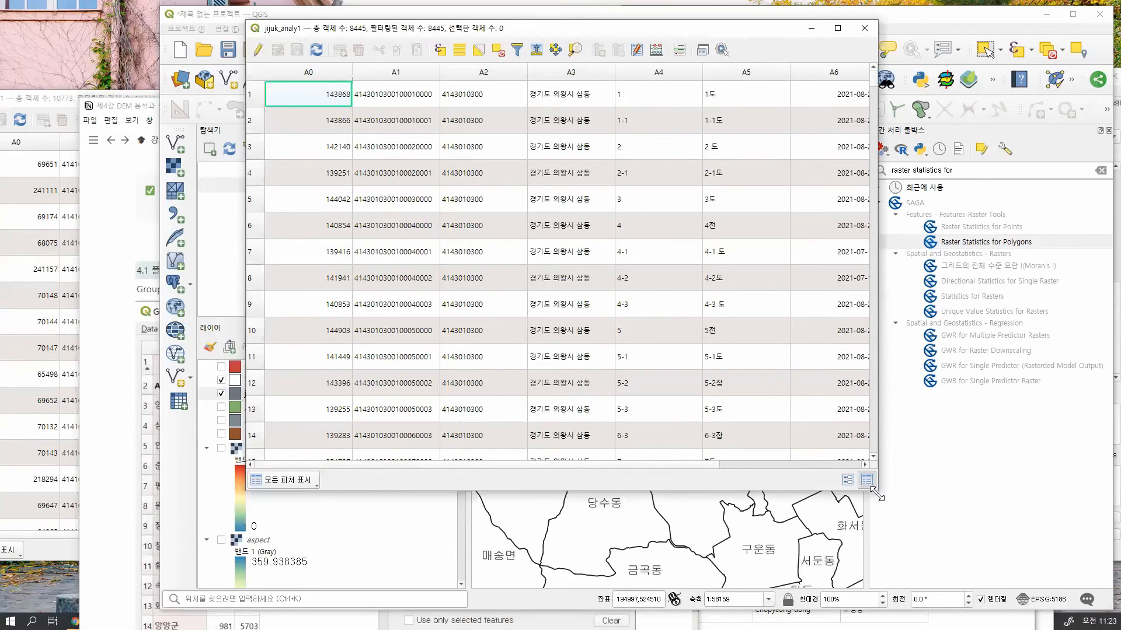
left_click_drag(877, 495, 1094, 605)
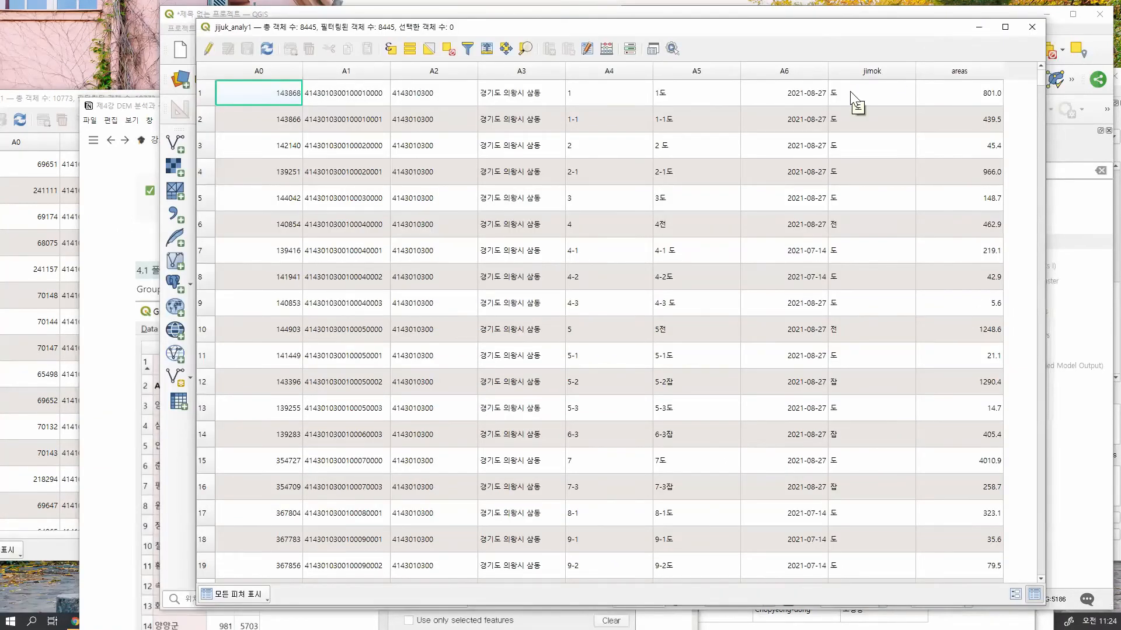
Replace A5 with A3 in the Group Stats rows and recalculate the count and area sum by A3 and jimok.
key("alt+Tab")
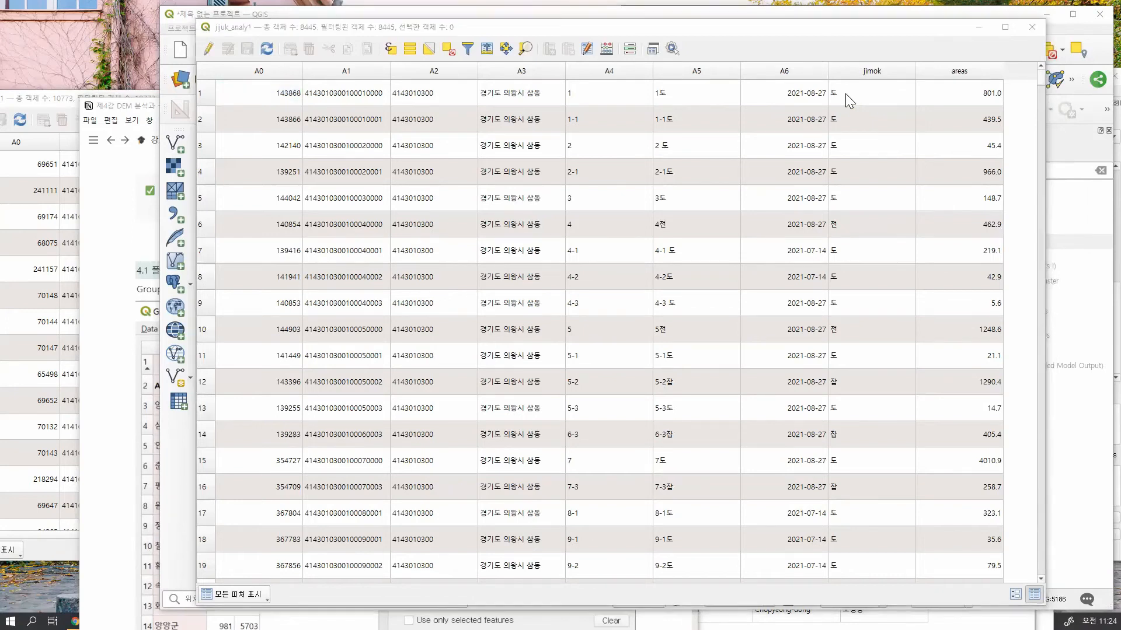
key("alt+Tab")
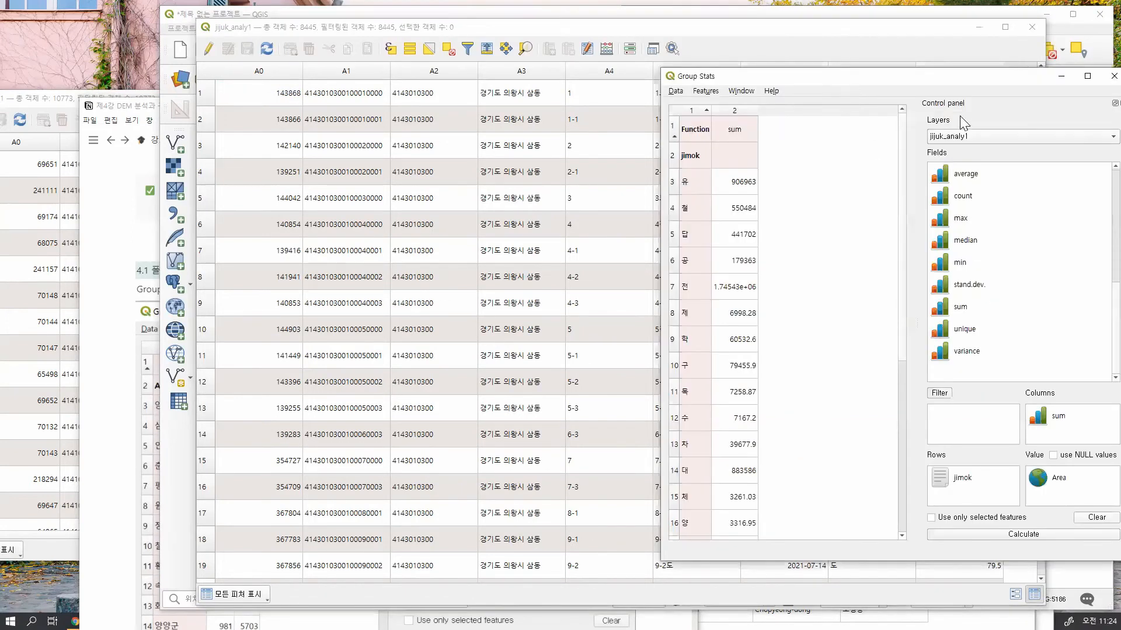
left_click_drag(957, 75, 656, 82)
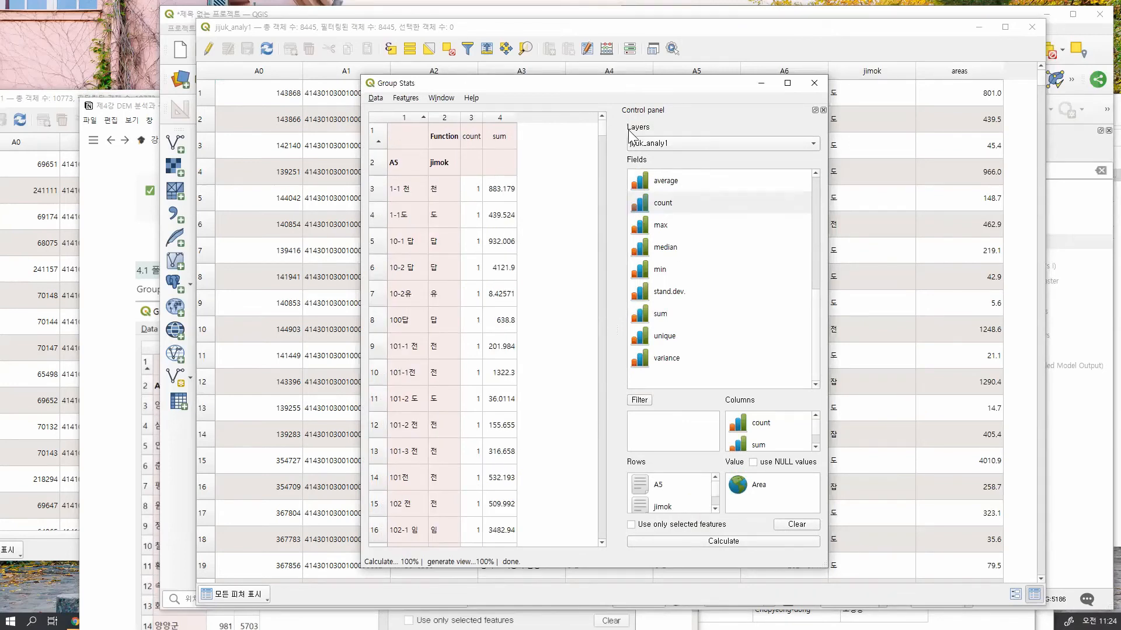
left_click_drag(630, 138, 669, 132)
left_click_drag(696, 479, 756, 304)
left_click_drag(689, 242, 690, 477)
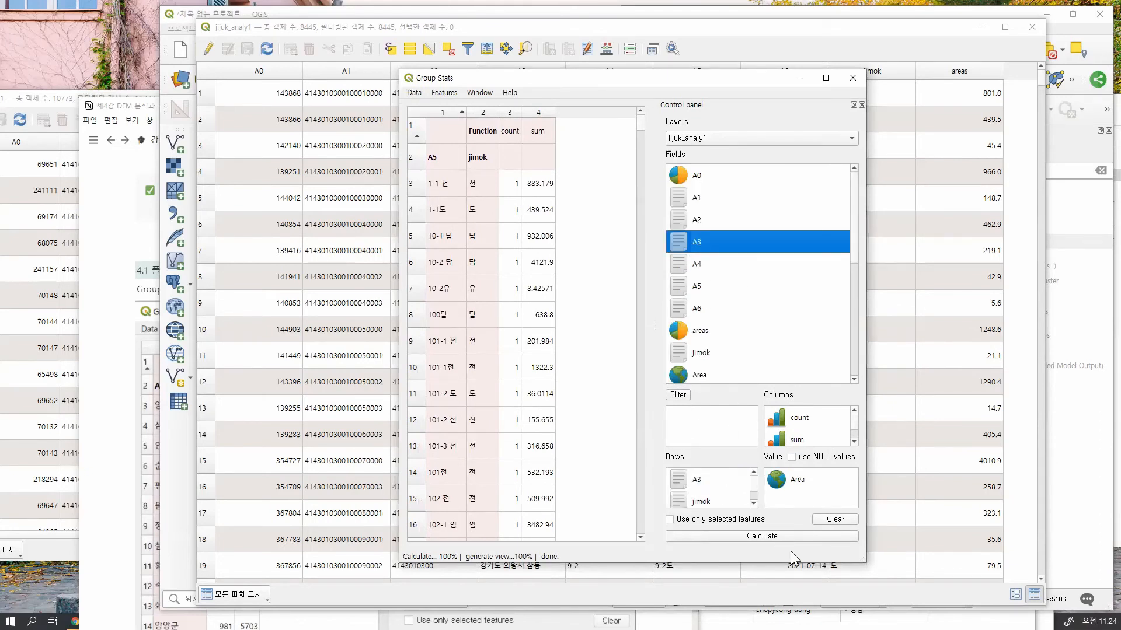
left_click(788, 534)
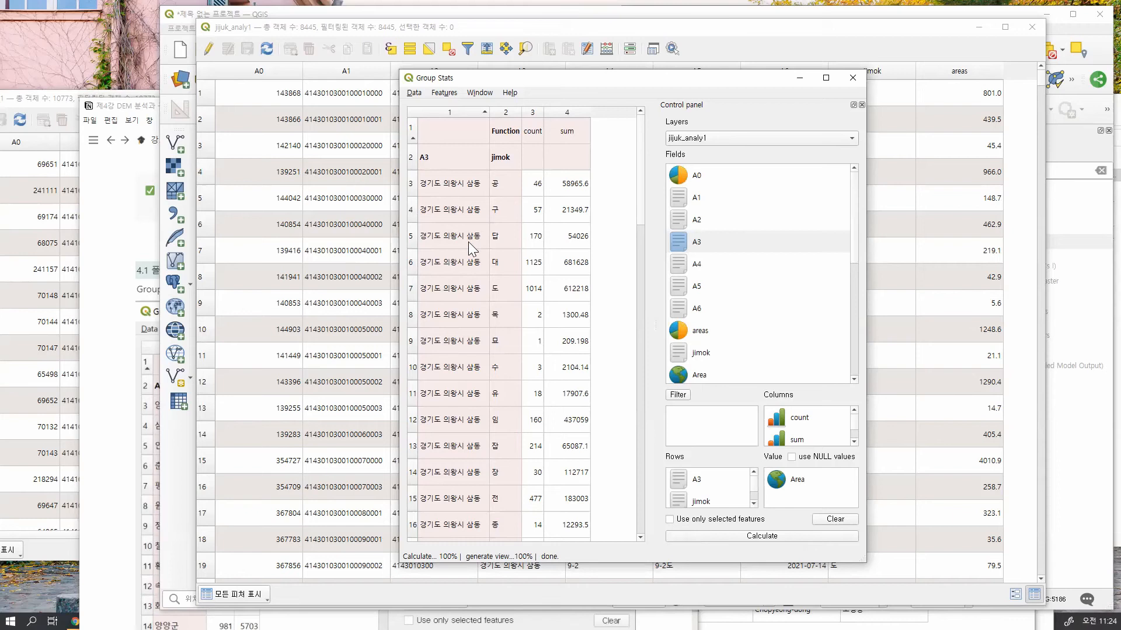
Save all Group Stats results as the CSV file statistic_result in the Lect_04 Data folder.
left_click_drag(650, 80, 631, 66)
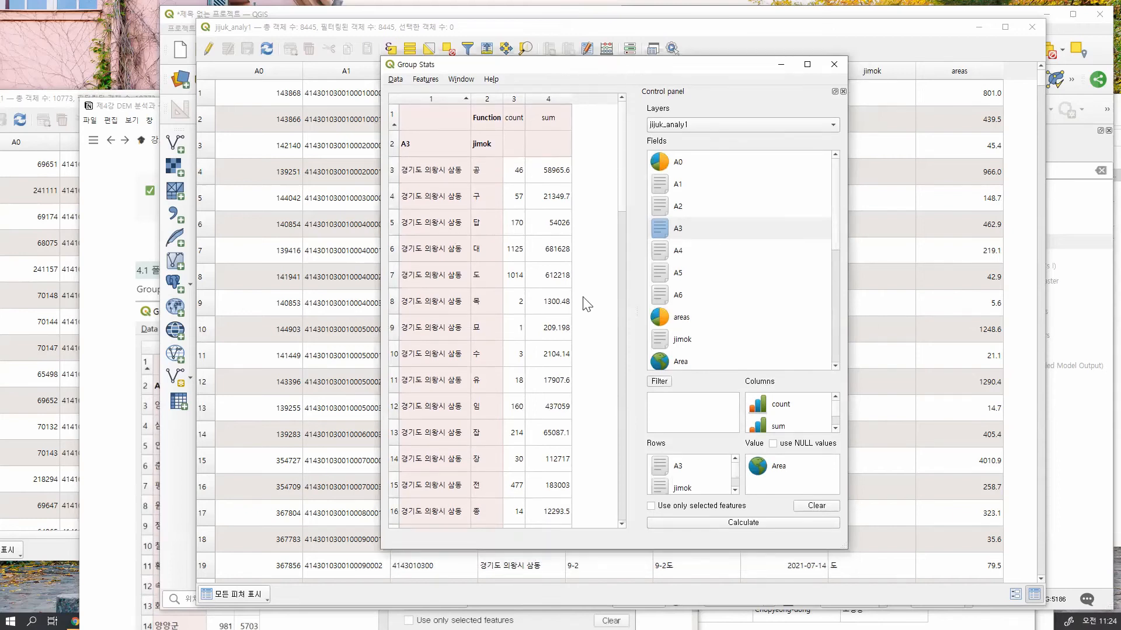
left_click(395, 79)
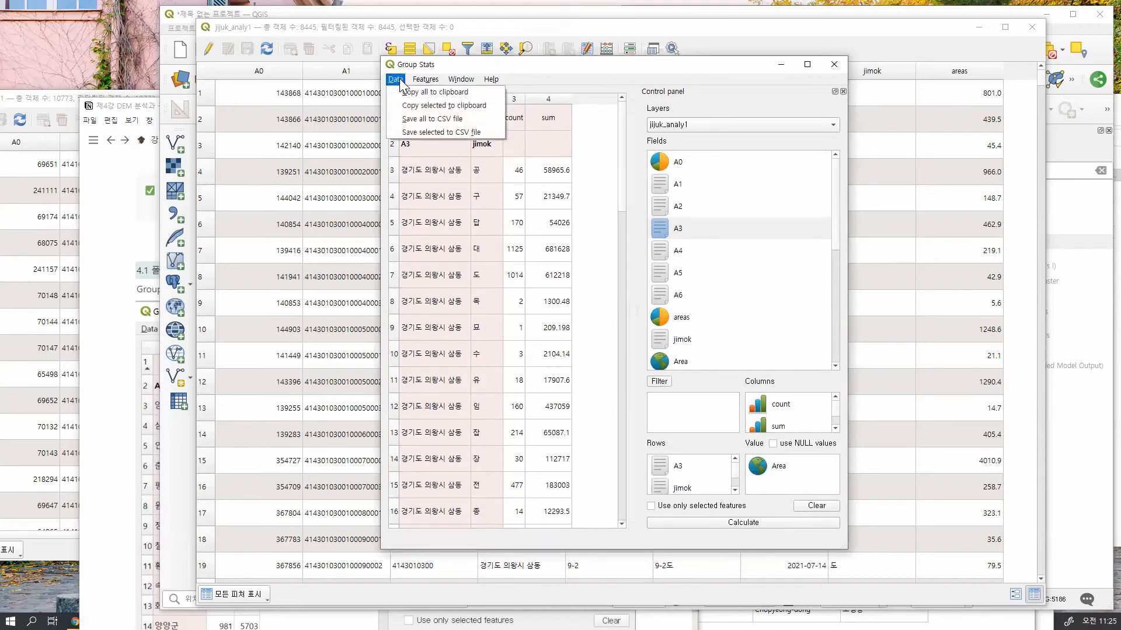
left_click(485, 118)
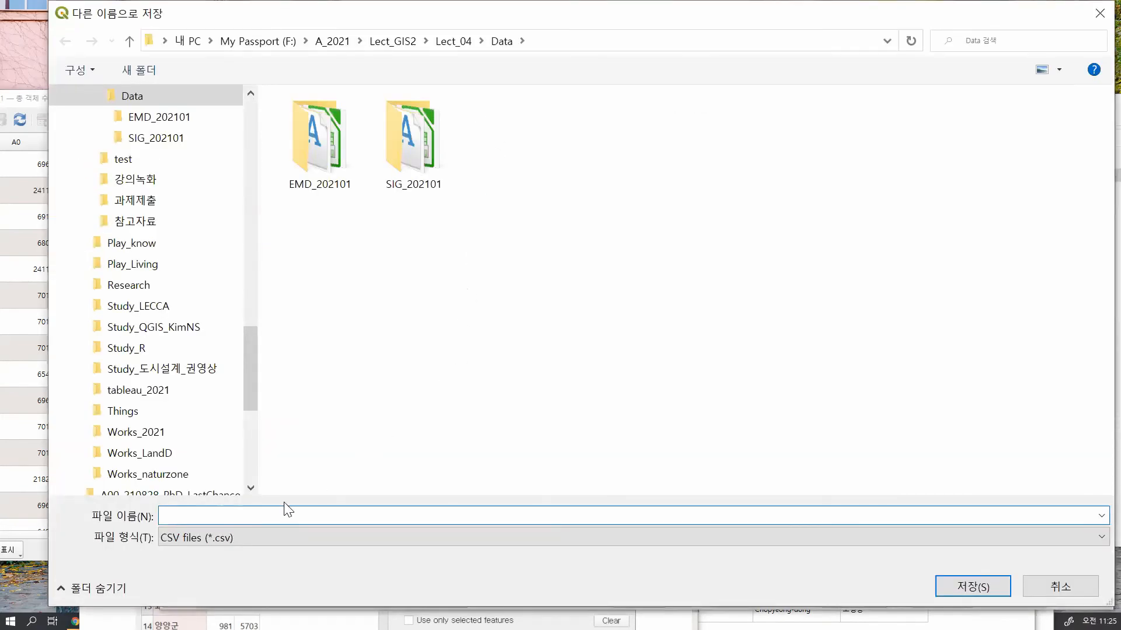
type("statistic_result")
key("Return")
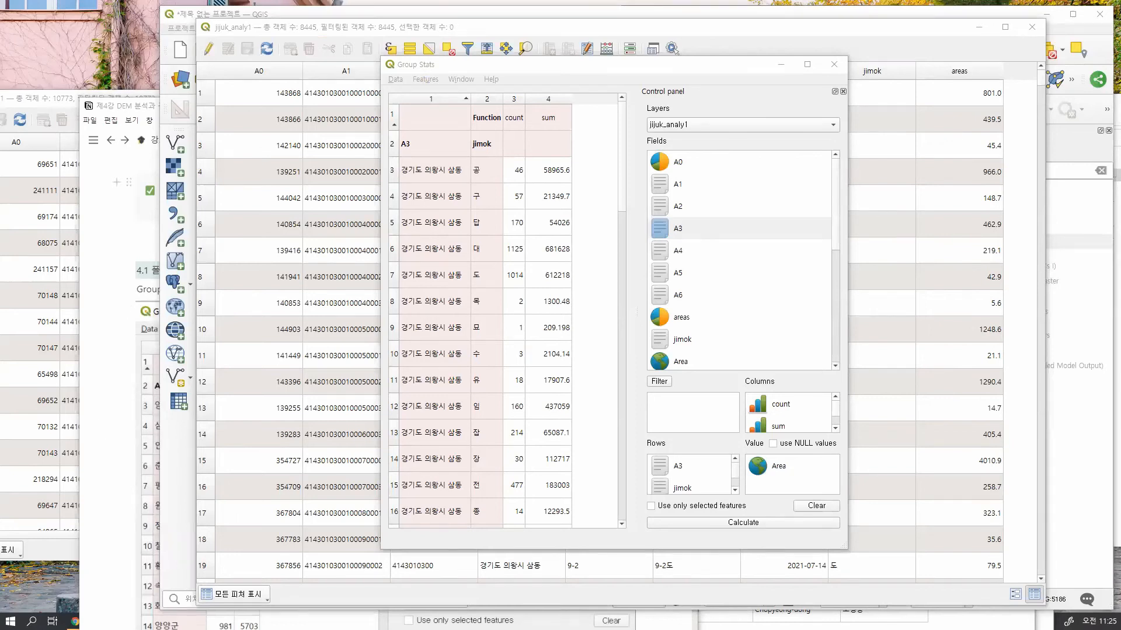
Switch to File Explorer and browse on My Passport (F:) to the folder A_2021/Lect_GIS2/Lect_04/Data.
key("alt+Tab")
scroll(500, 475, "down", 3)
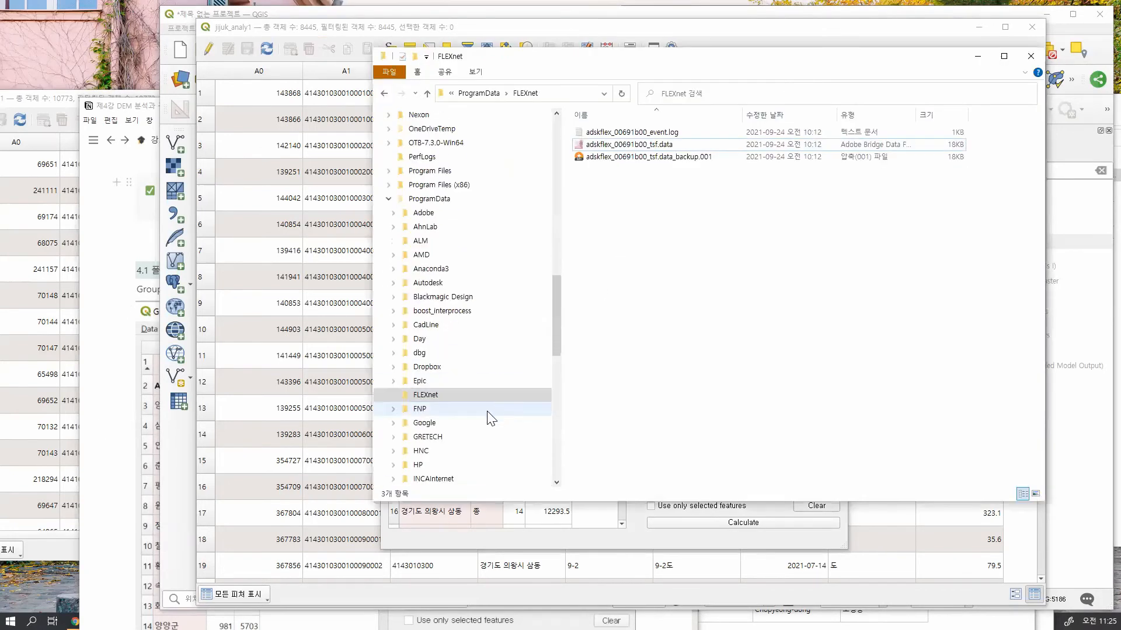
scroll(473, 414, "up", 10)
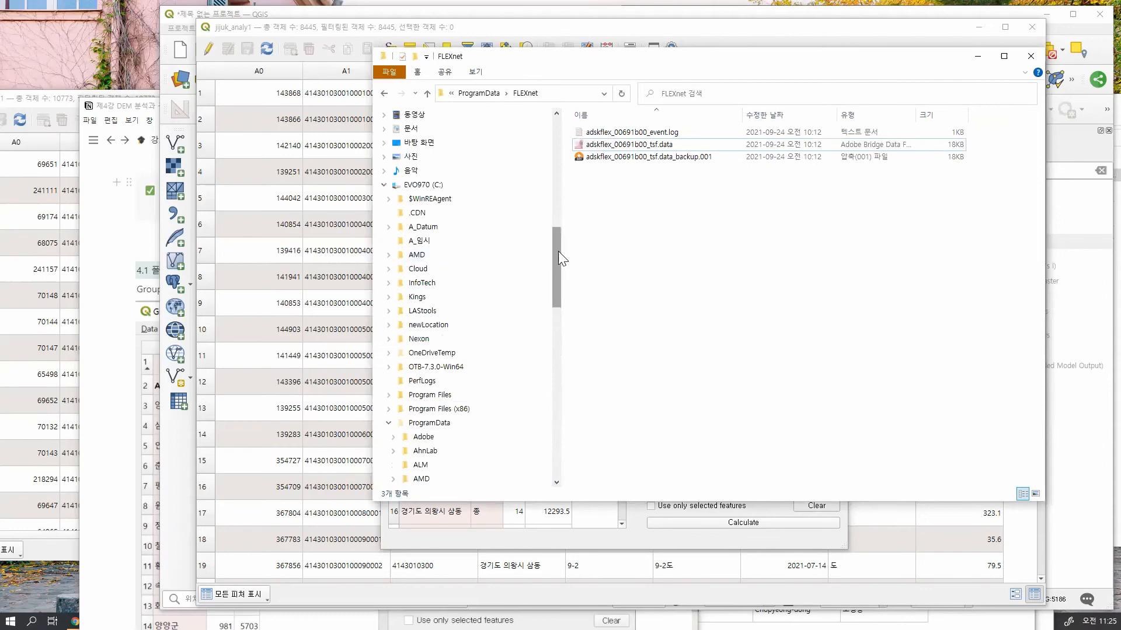
left_click_drag(558, 251, 559, 446)
left_click(443, 370)
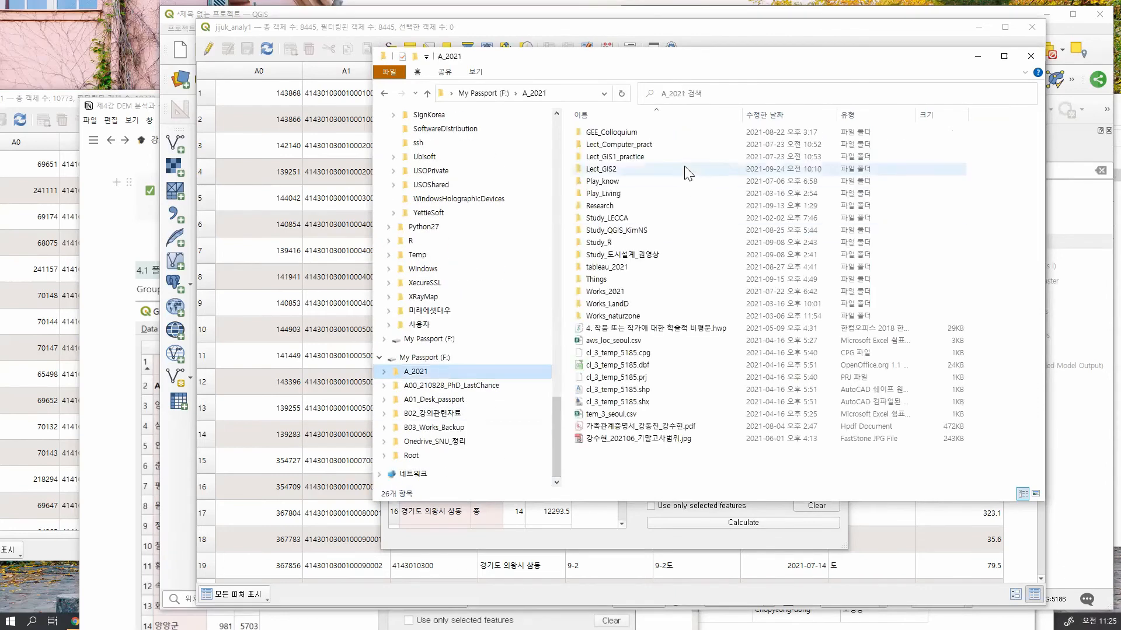
double_click(664, 168)
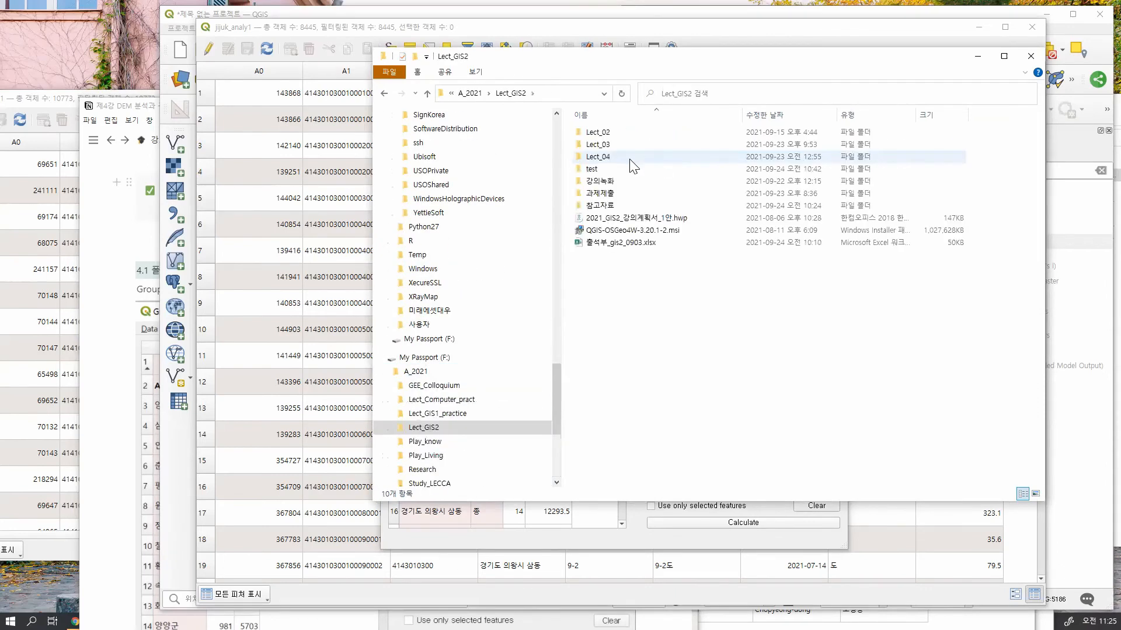
double_click(630, 158)
double_click(601, 132)
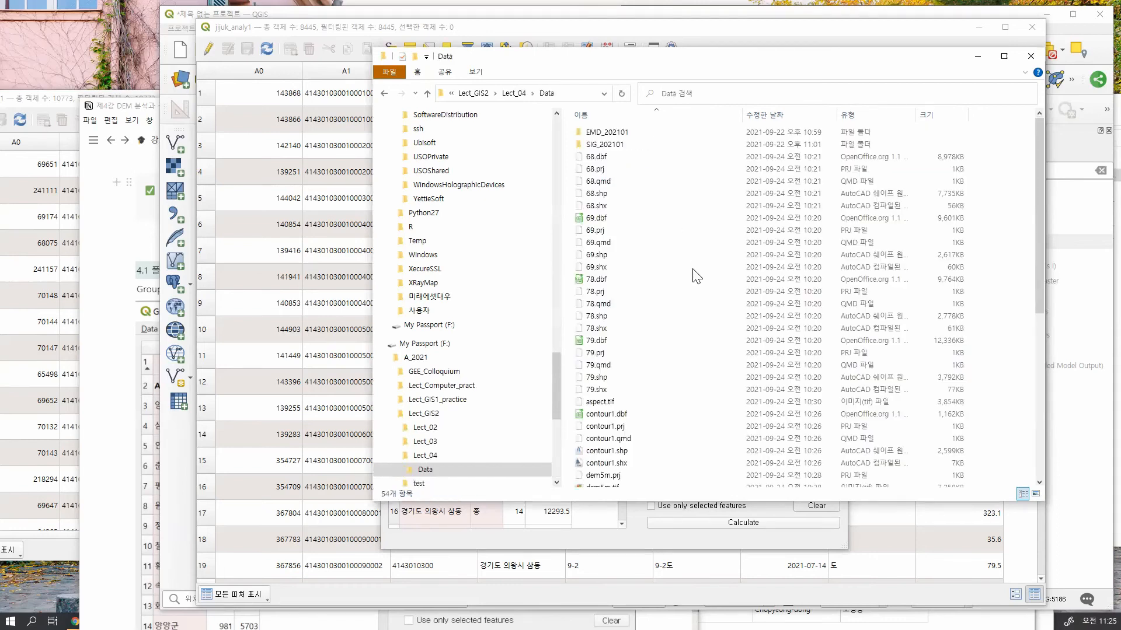
Open statistic_result.csv from the Data folder in Excel and inspect its contents.
scroll(671, 374, "down", 8)
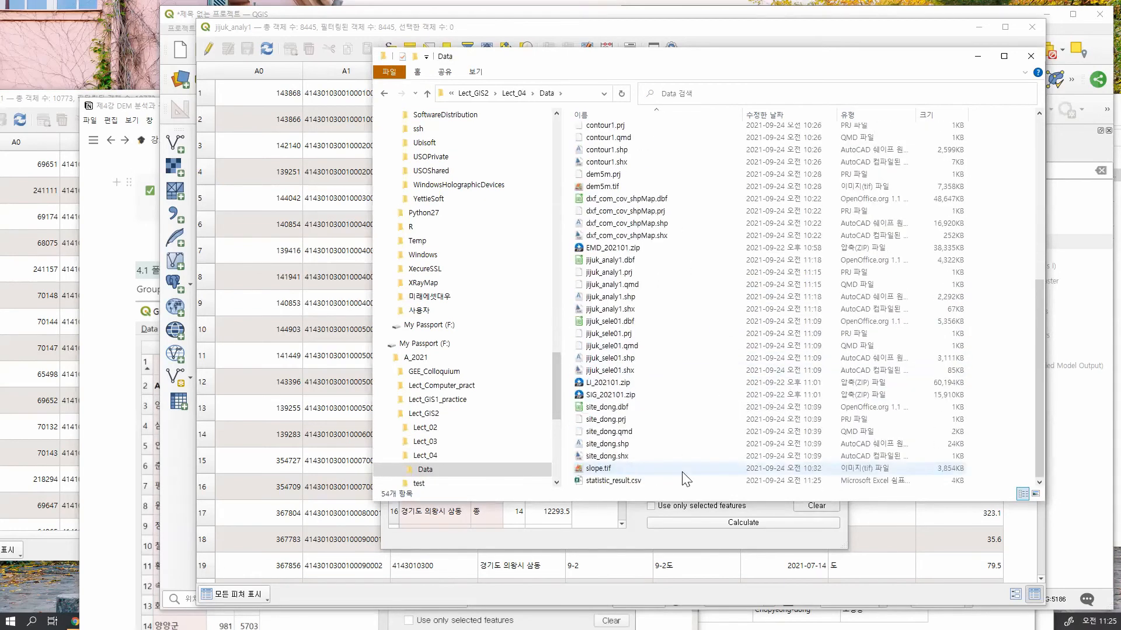
double_click(636, 482)
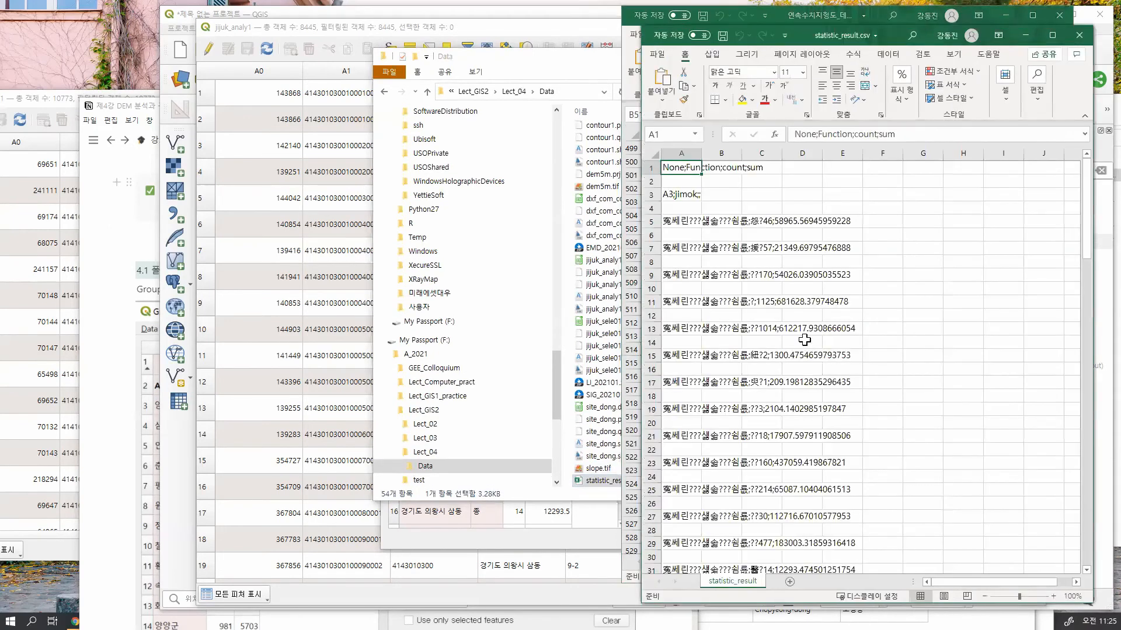
mouse_move(700, 150)
left_mouse_down()
mouse_move(781, 154)
mouse_move(698, 154)
left_mouse_up()
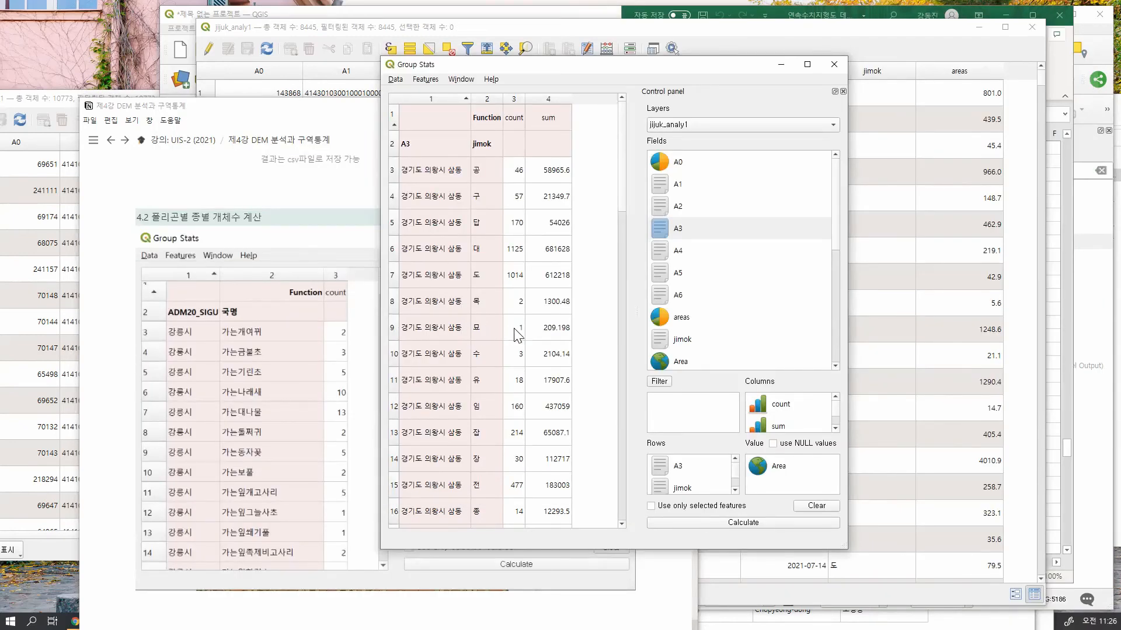
Switch to the other open Excel workbook and start importing data from a text/CSV file.
left_click(878, 13)
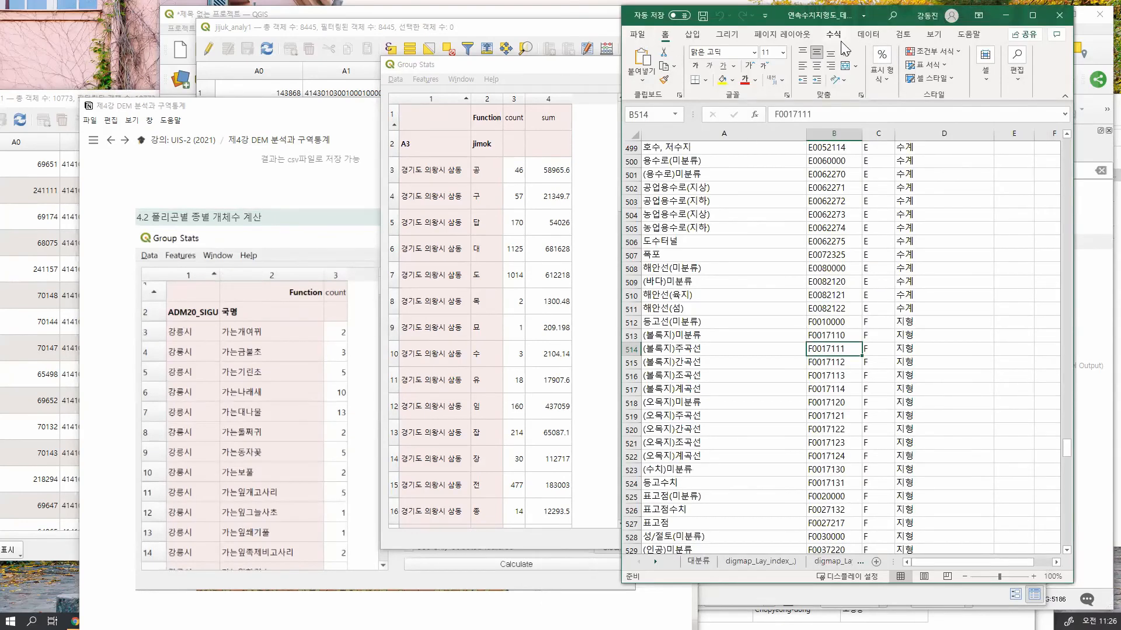
left_click(868, 34)
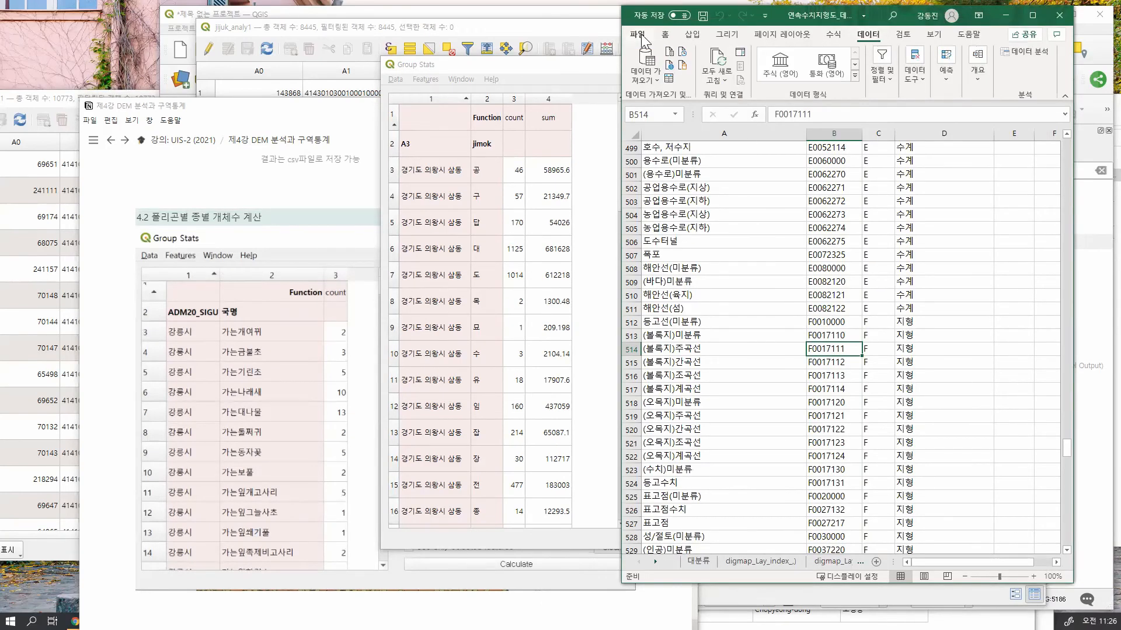
left_click(648, 64)
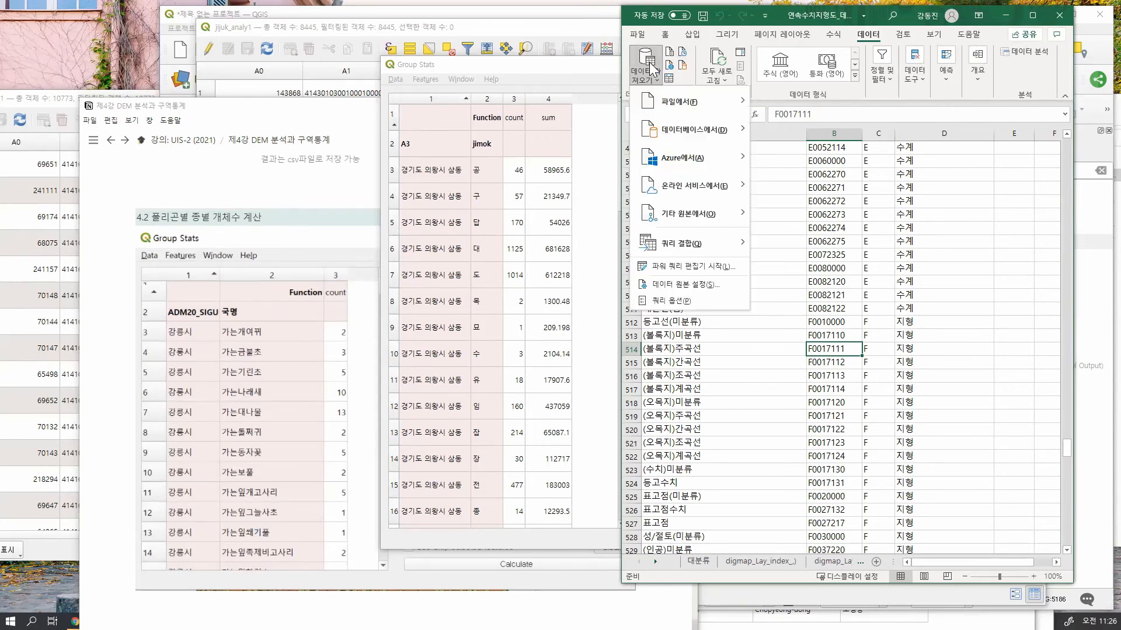
mouse_move(719, 109)
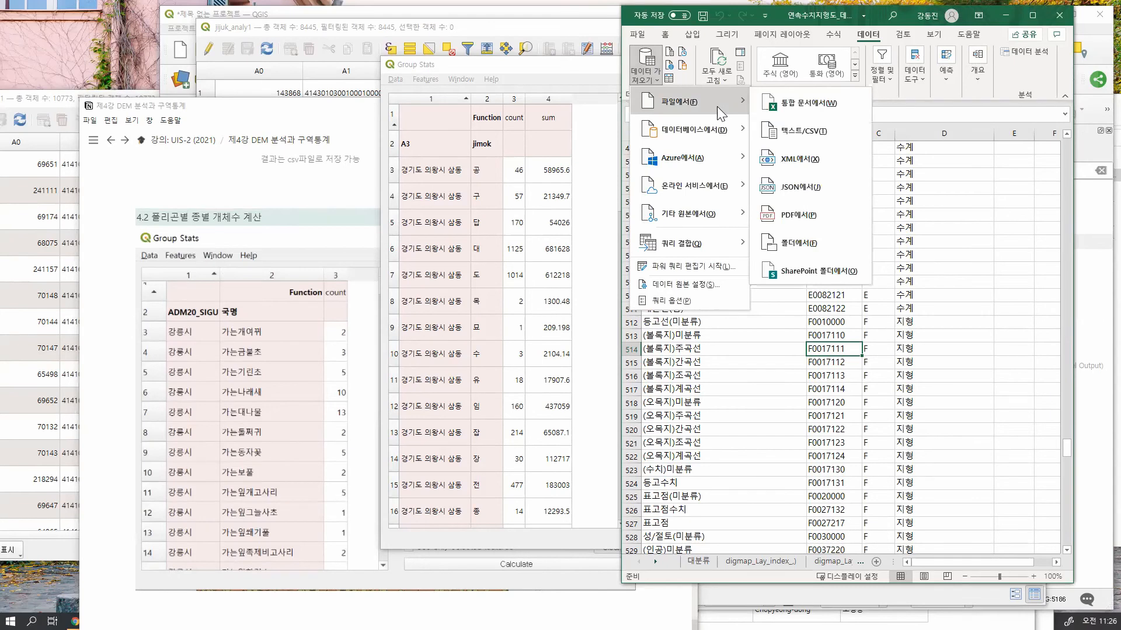
left_click(828, 131)
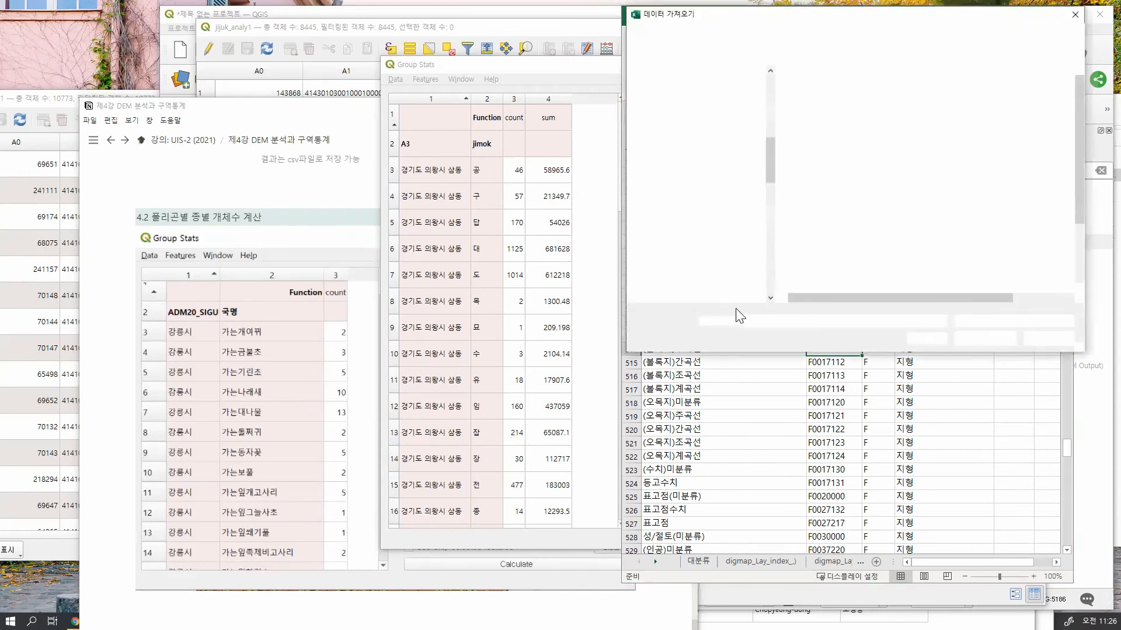
Choose statistic_result.csv from A_2021/Lect_GIS2/Lect_04/Data as the file to import and open its import preview.
left_click_drag(773, 162, 773, 265)
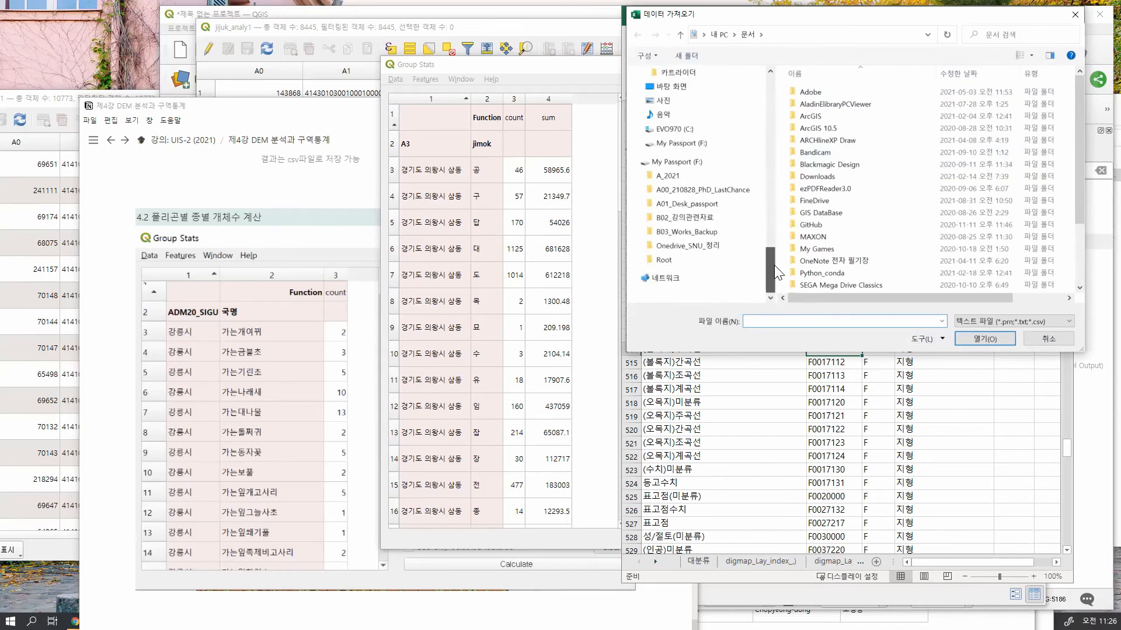
left_click(694, 175)
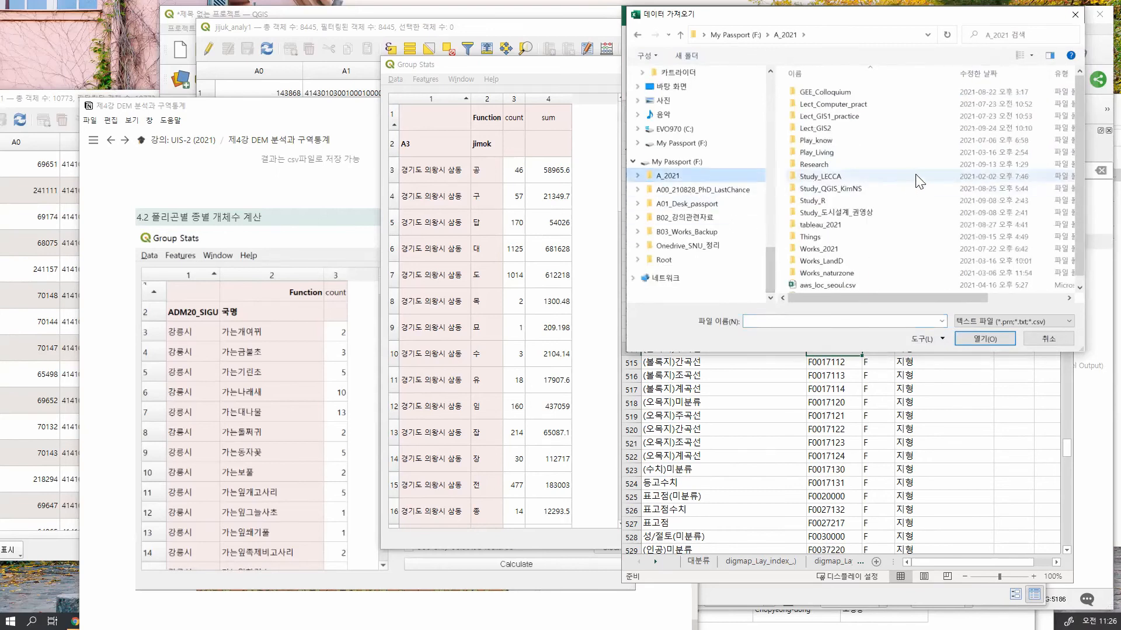
double_click(843, 129)
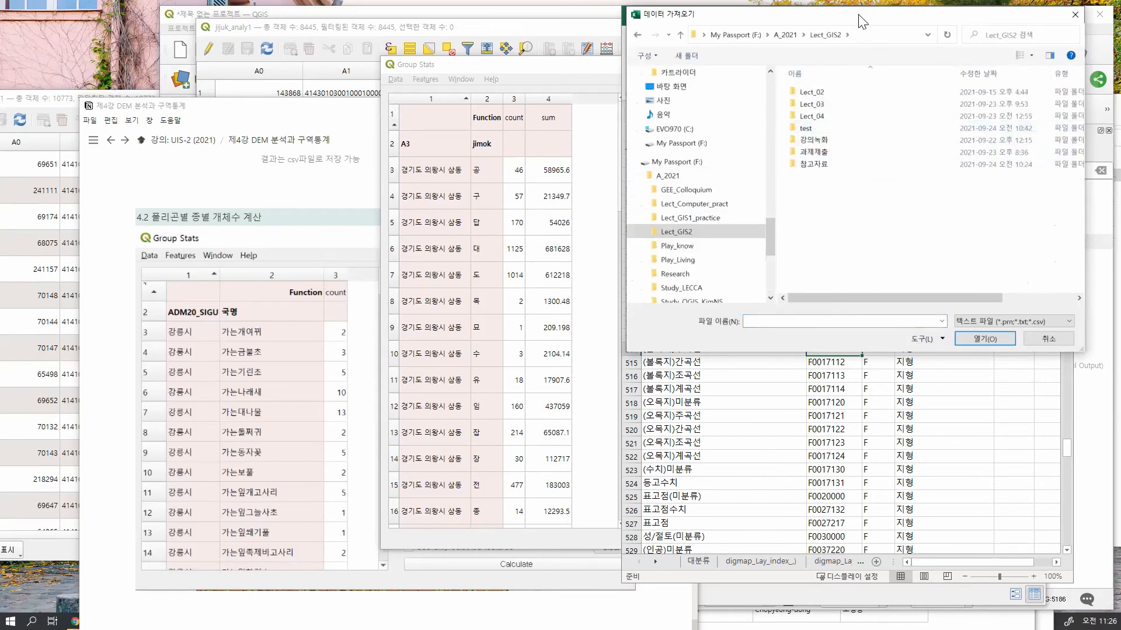
double_click(565, 171)
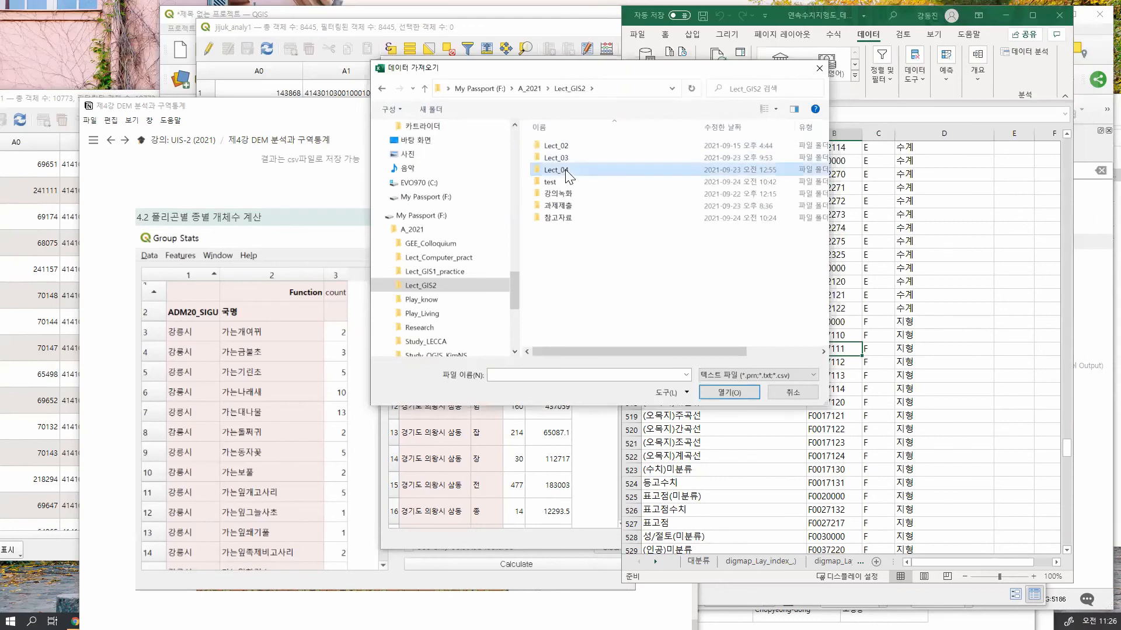
double_click(587, 147)
left_click(579, 169)
left_click(727, 392)
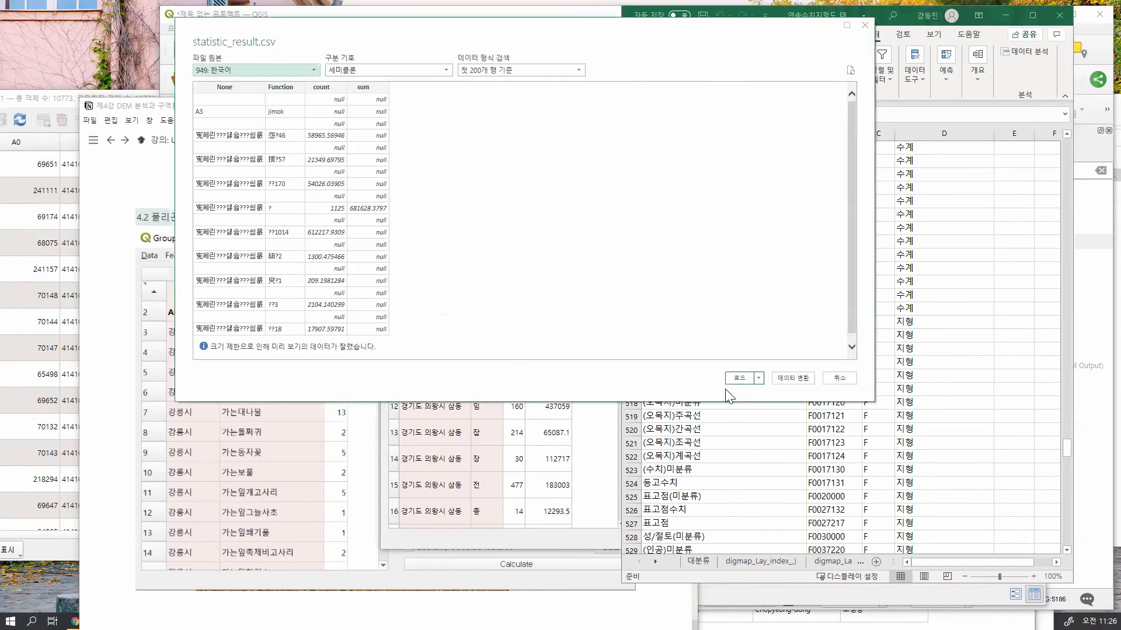
Set the file origin encoding to 65001: 유니코드(UTF-8) and load statistic_result.csv into the workbook.
left_click(274, 72)
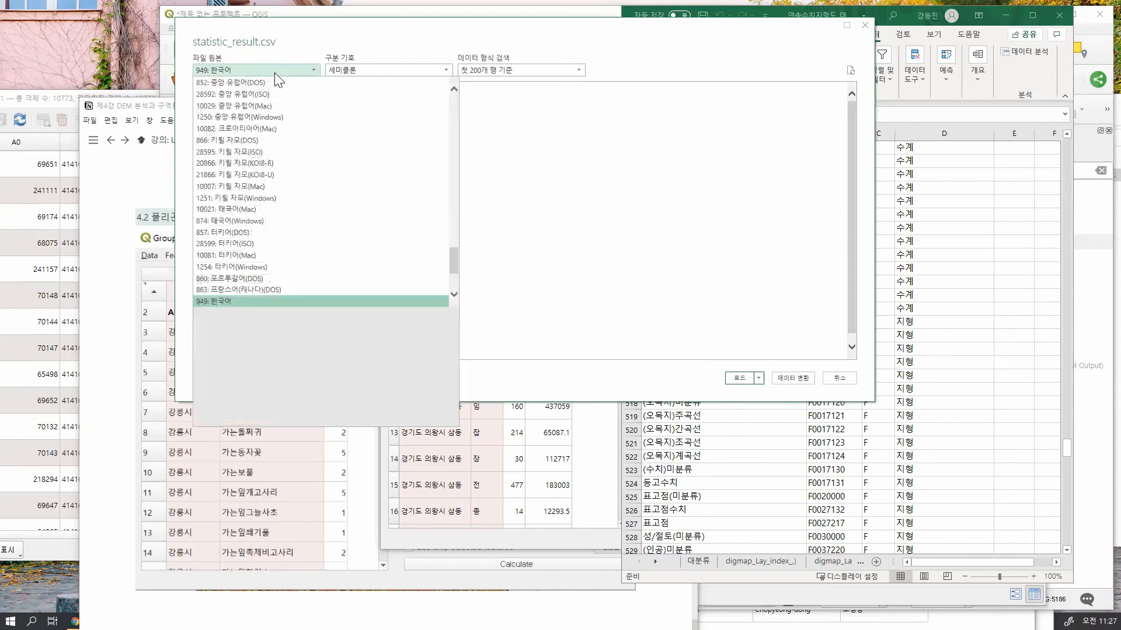
scroll(300, 233, "down", 3)
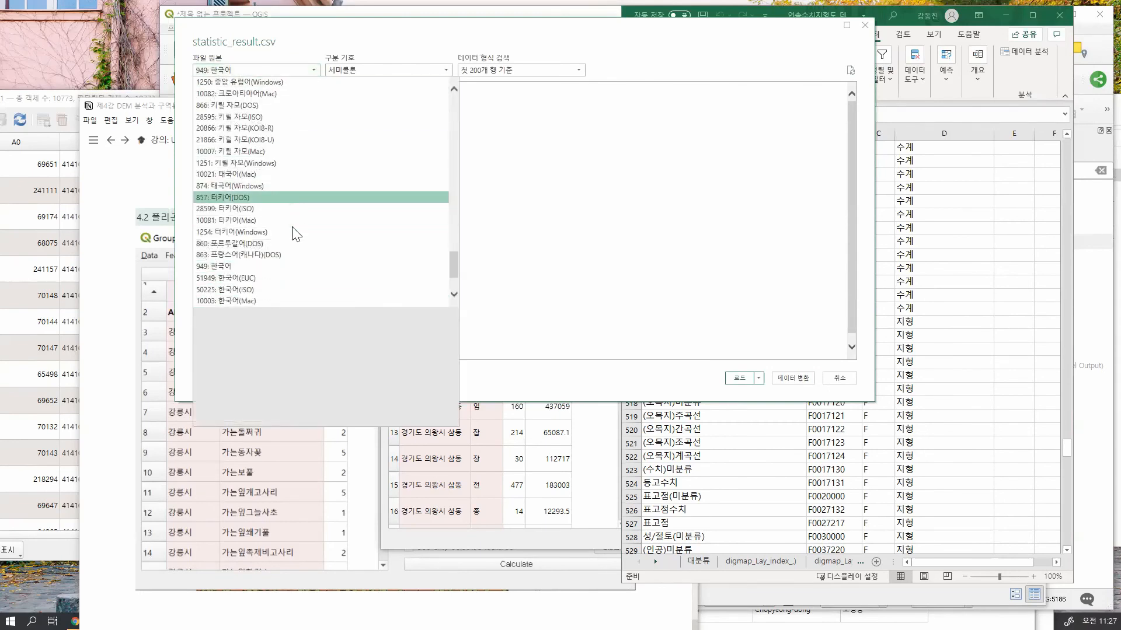
left_click_drag(455, 279, 457, 227)
left_click(331, 167)
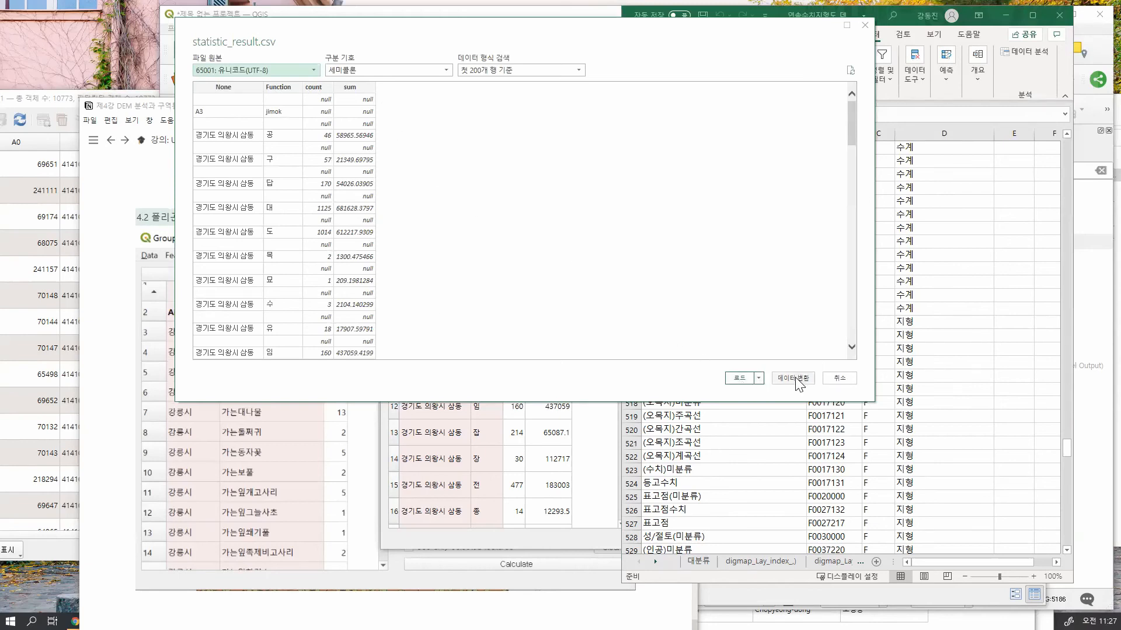
left_click(740, 378)
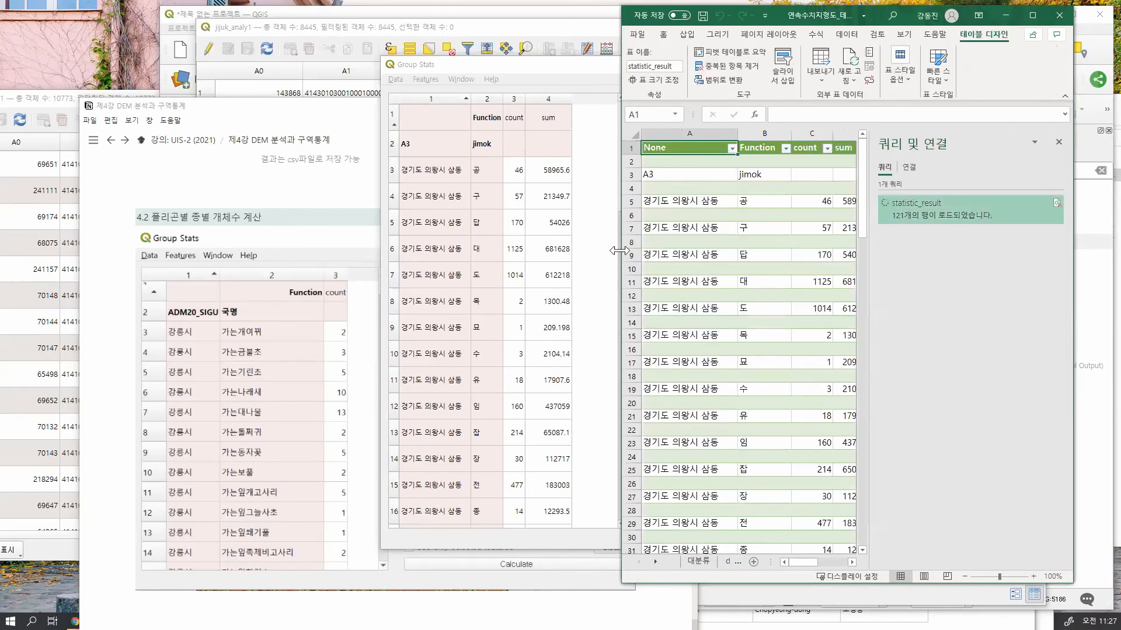
Widen the workbook window to show all table columns and look through the imported statistic_result rows.
left_click_drag(619, 251, 209, 252)
left_click(621, 281)
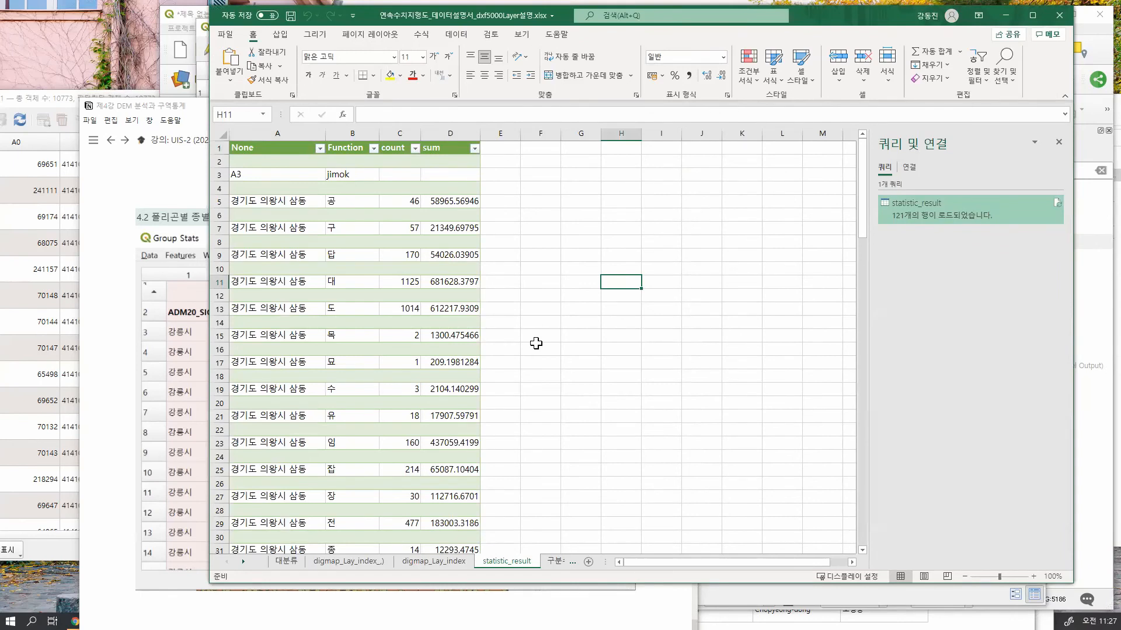
scroll(493, 320, "down", 5)
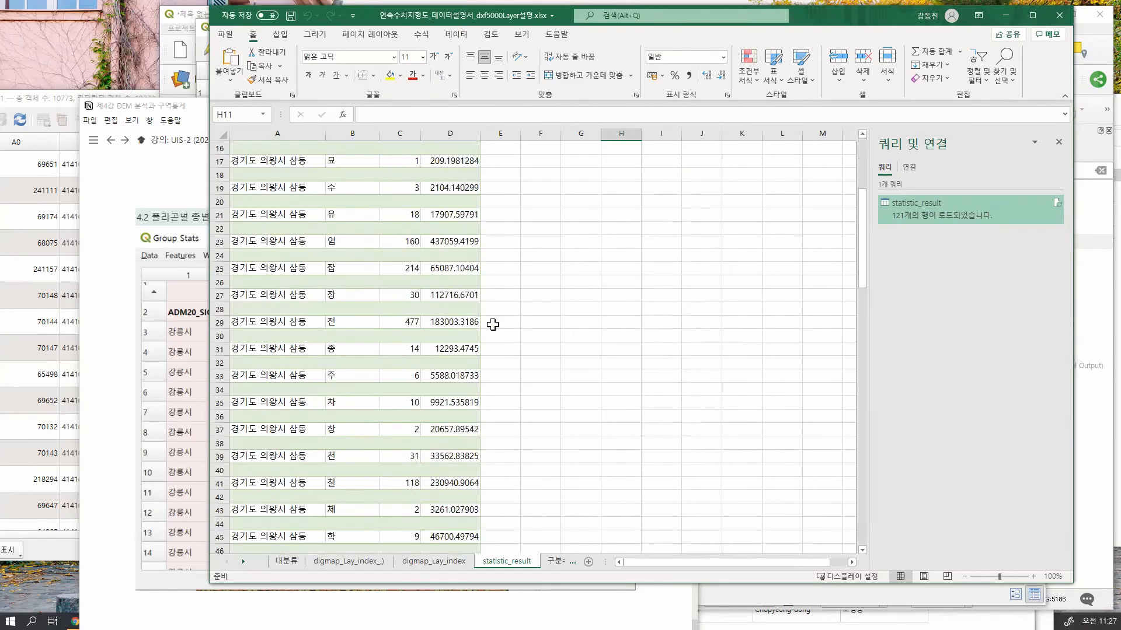
scroll(494, 324, "down", 3)
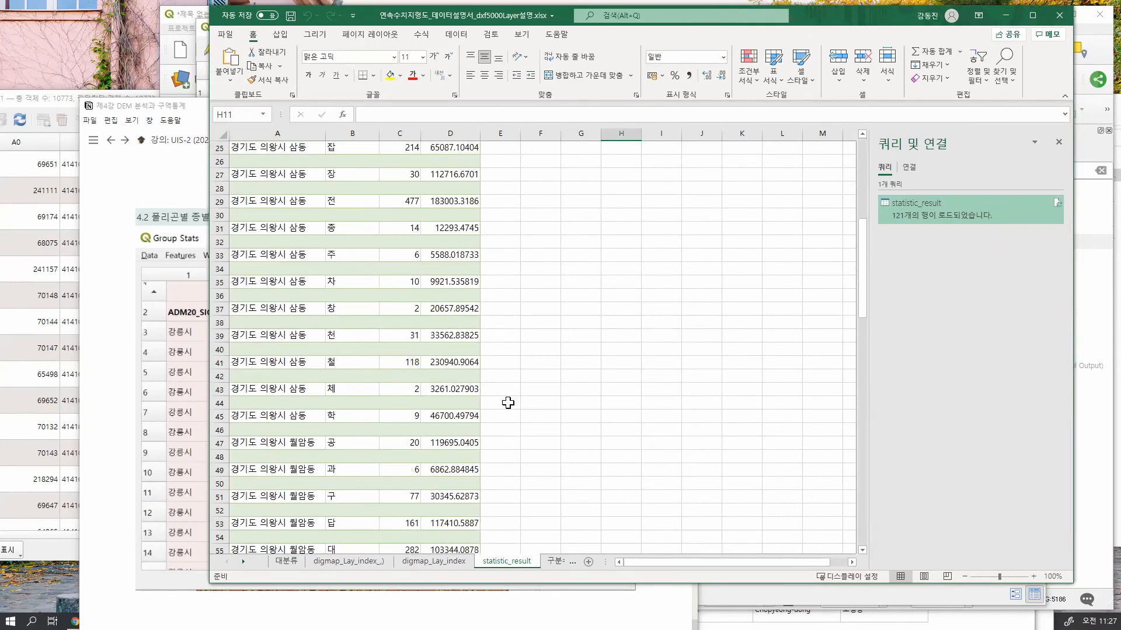
scroll(509, 402, "down", 1)
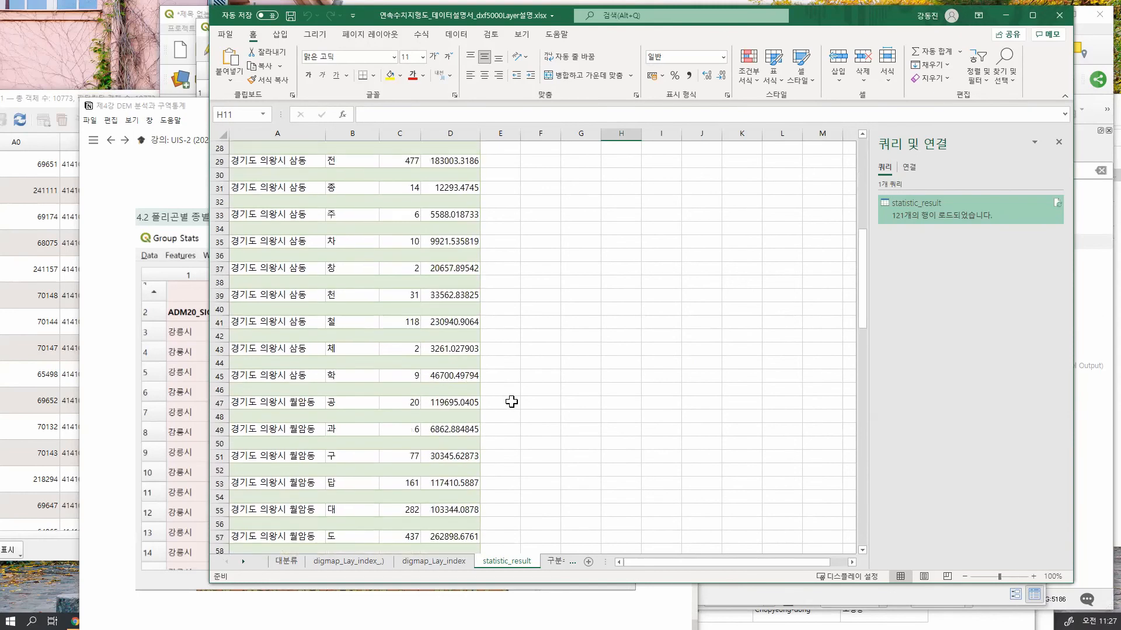
scroll(344, 399, "up", 9)
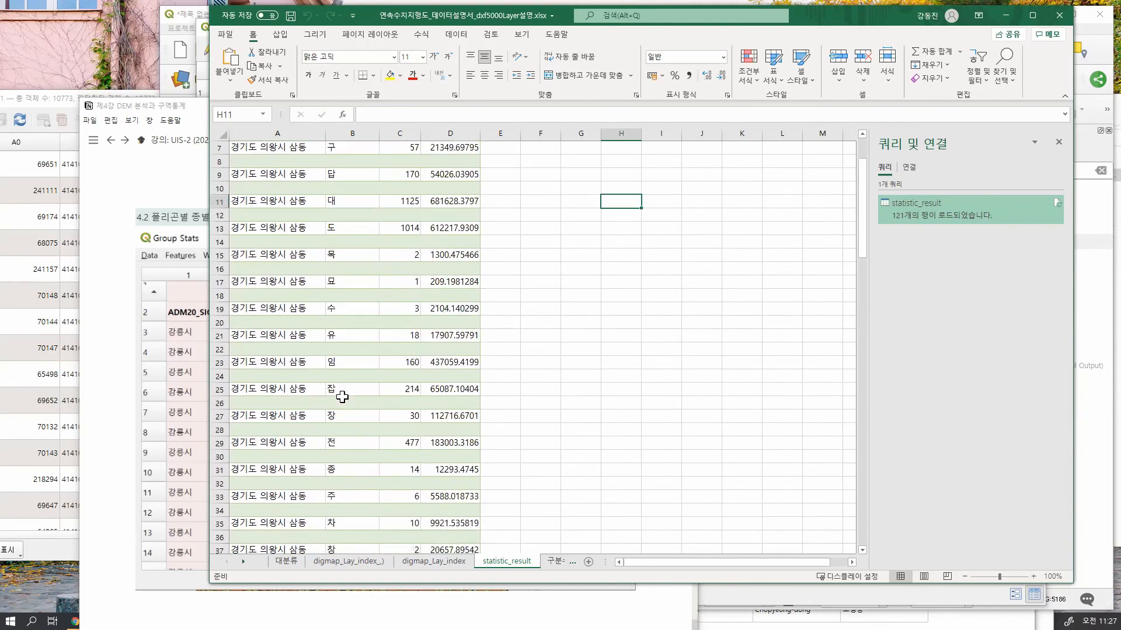
Examine the blank rows between the records, such as rows 4 and 6, throughout the statistic_result table.
left_click(299, 210)
key("Right")
key("Right")
key("Right")
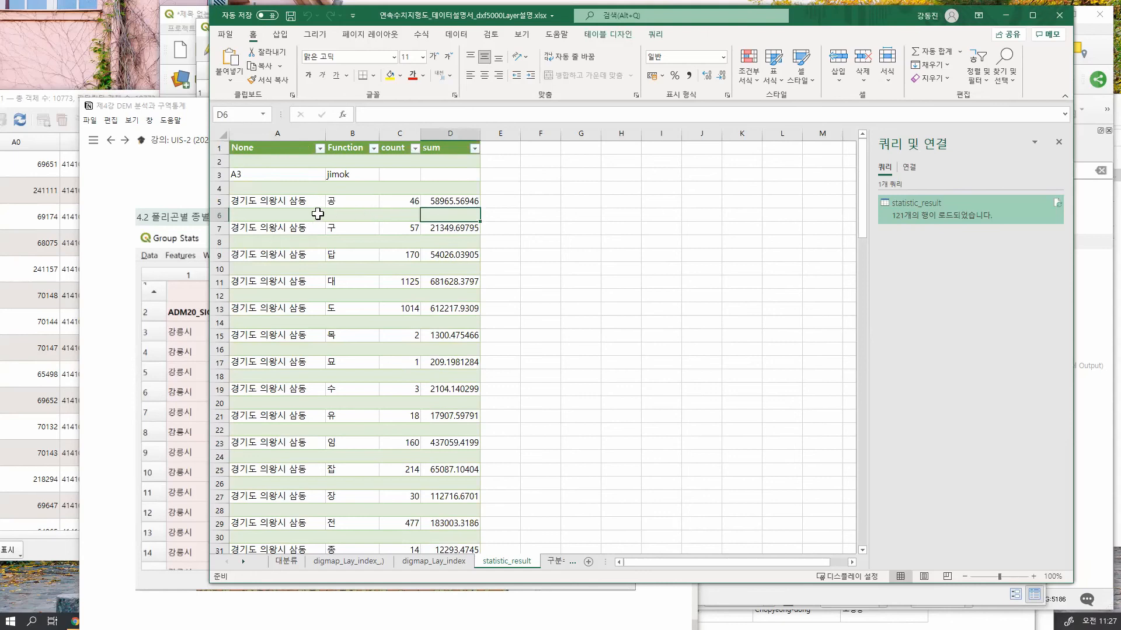
left_click(222, 215)
left_click(221, 188)
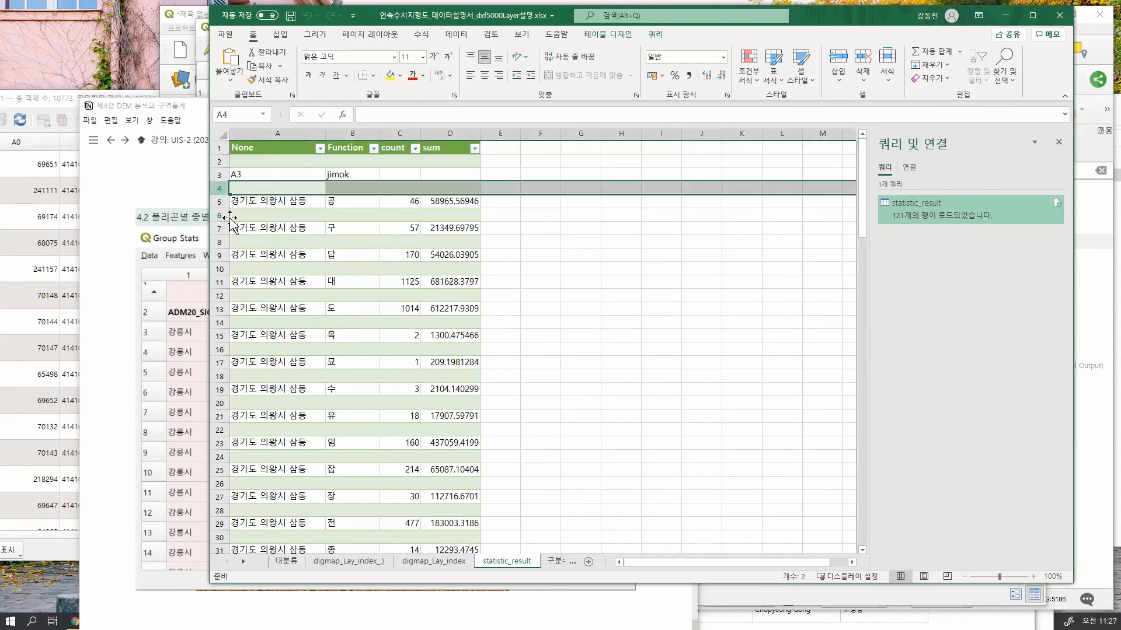
left_click(227, 220)
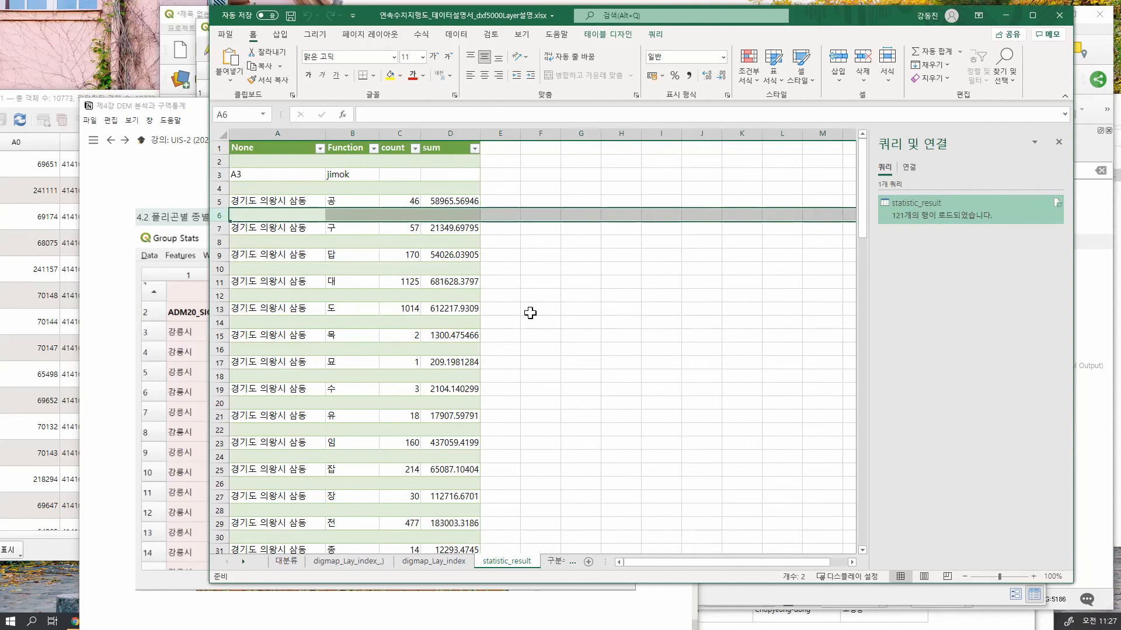
left_click(594, 331)
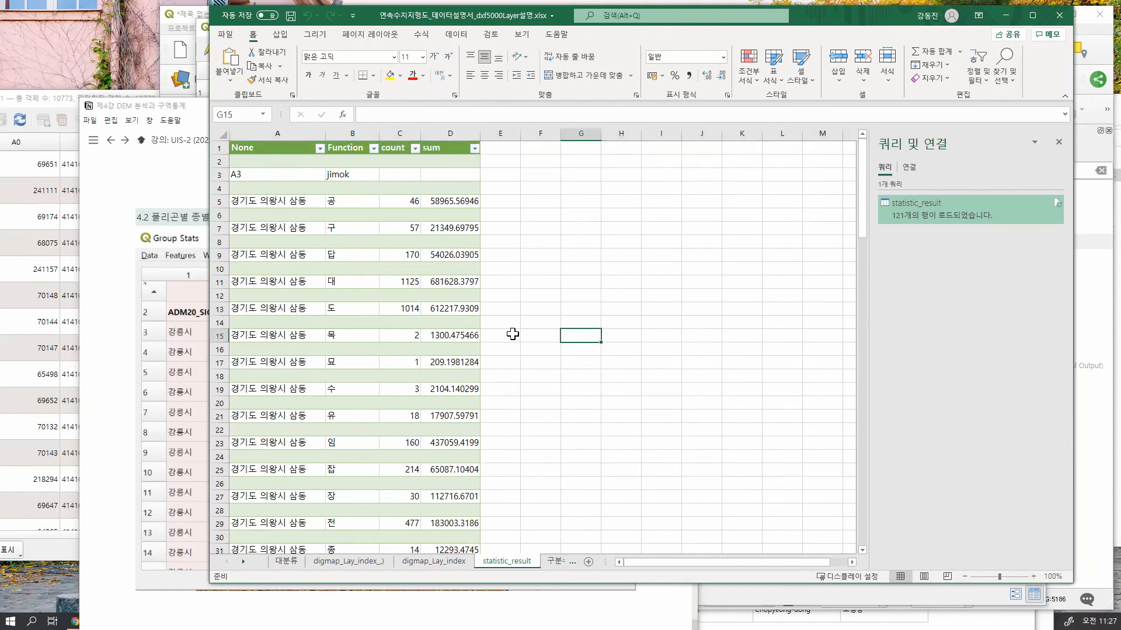
scroll(495, 407, "down", 19)
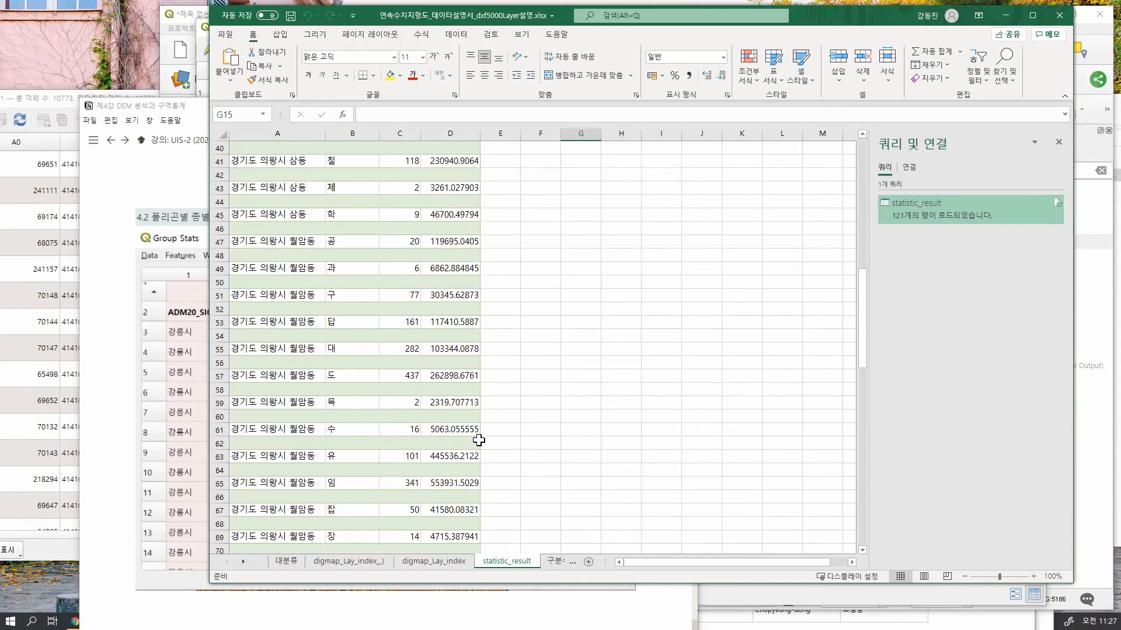
scroll(479, 440, "down", 12)
scroll(474, 446, "up", 20)
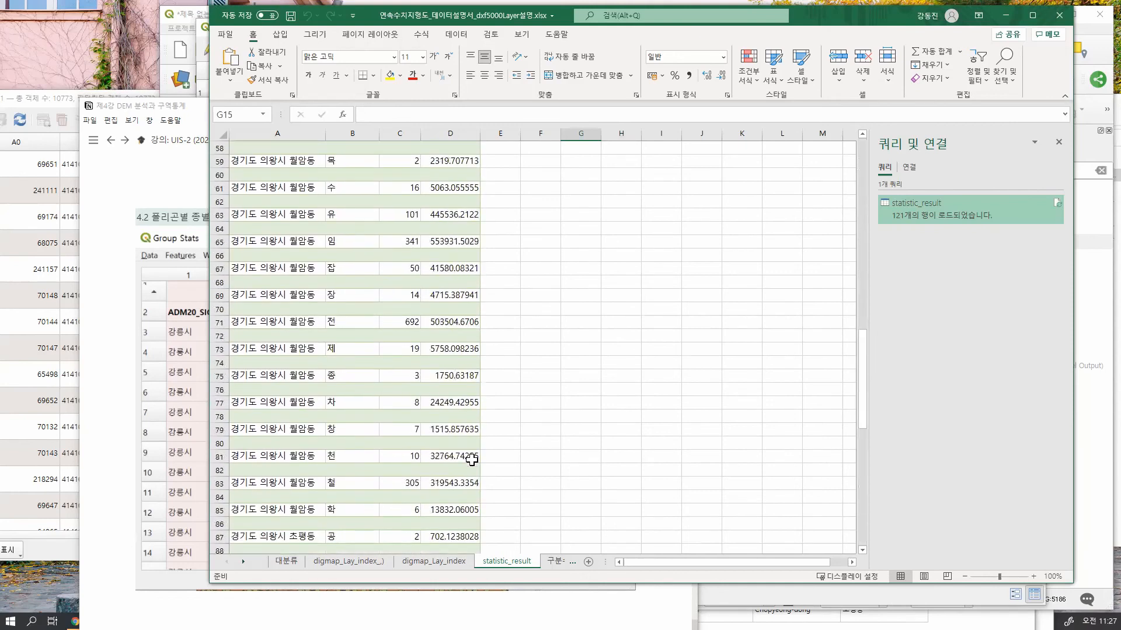
scroll(471, 460, "up", 6)
Copy the imported table rows from A13 down and paste them as values at A2 of a new blank workbook.
left_click_drag(266, 153, 478, 540)
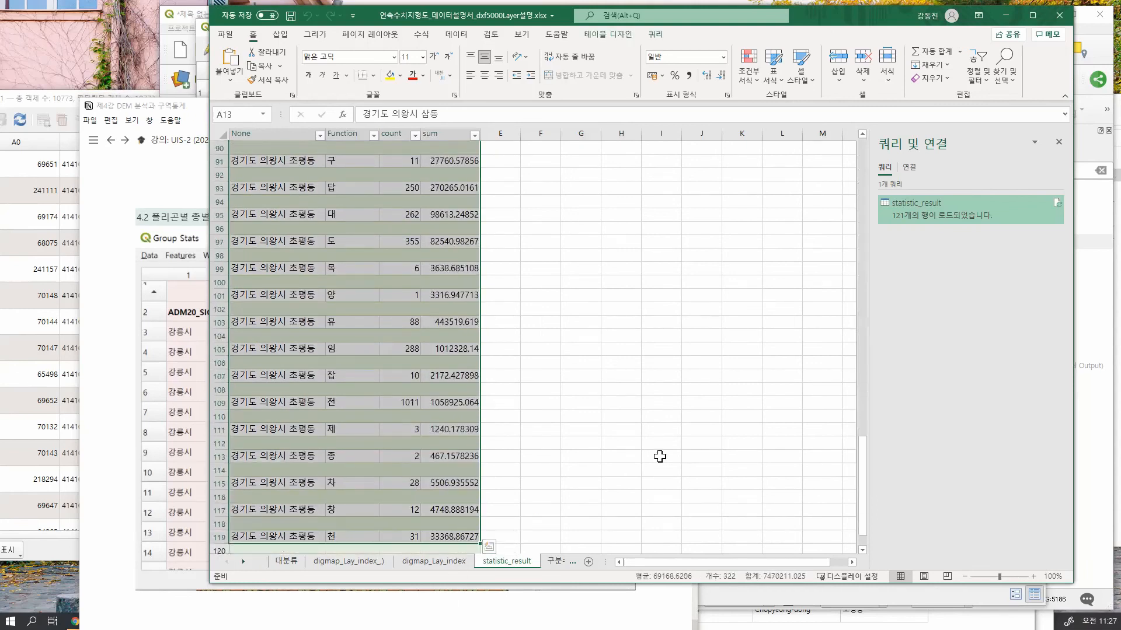
left_click(225, 35)
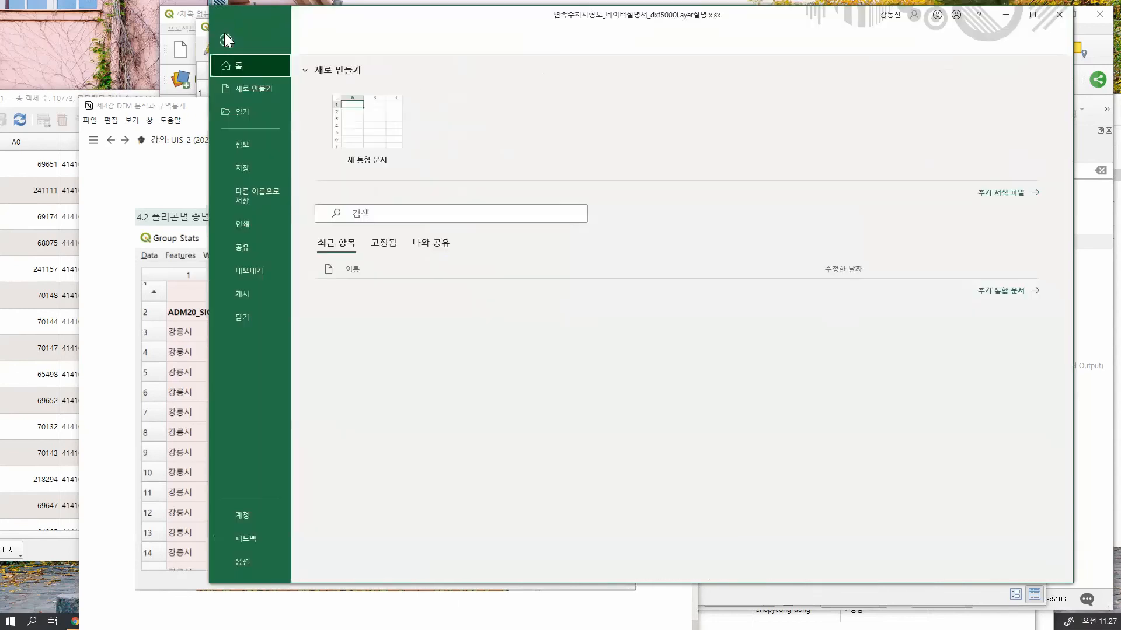
left_click(251, 88)
key("Escape")
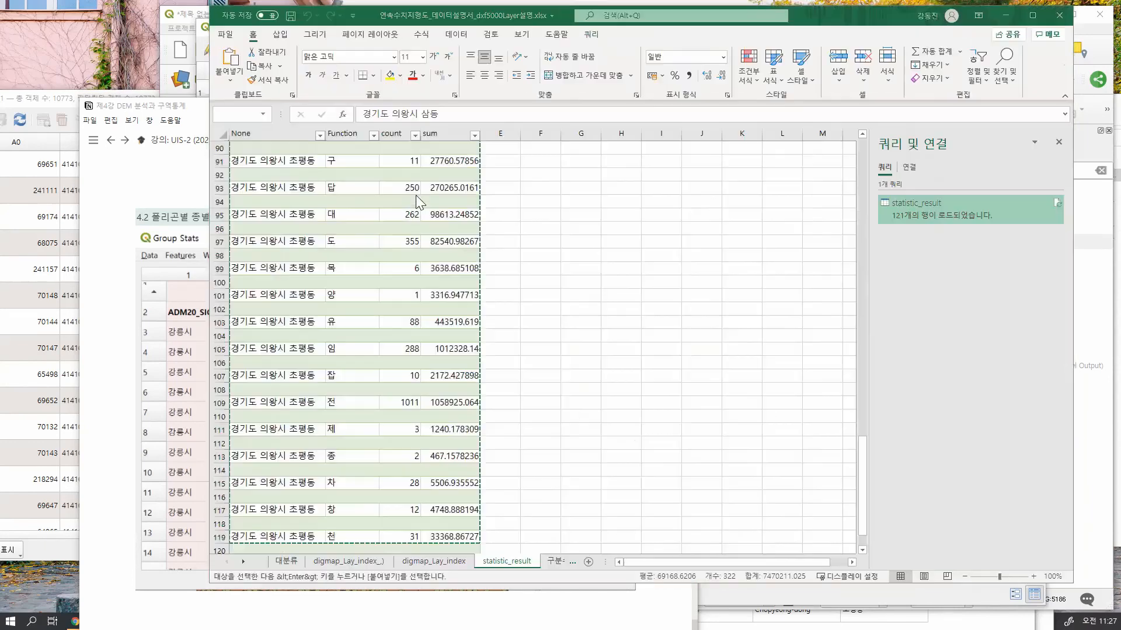
left_click(278, 181)
right_click(279, 181)
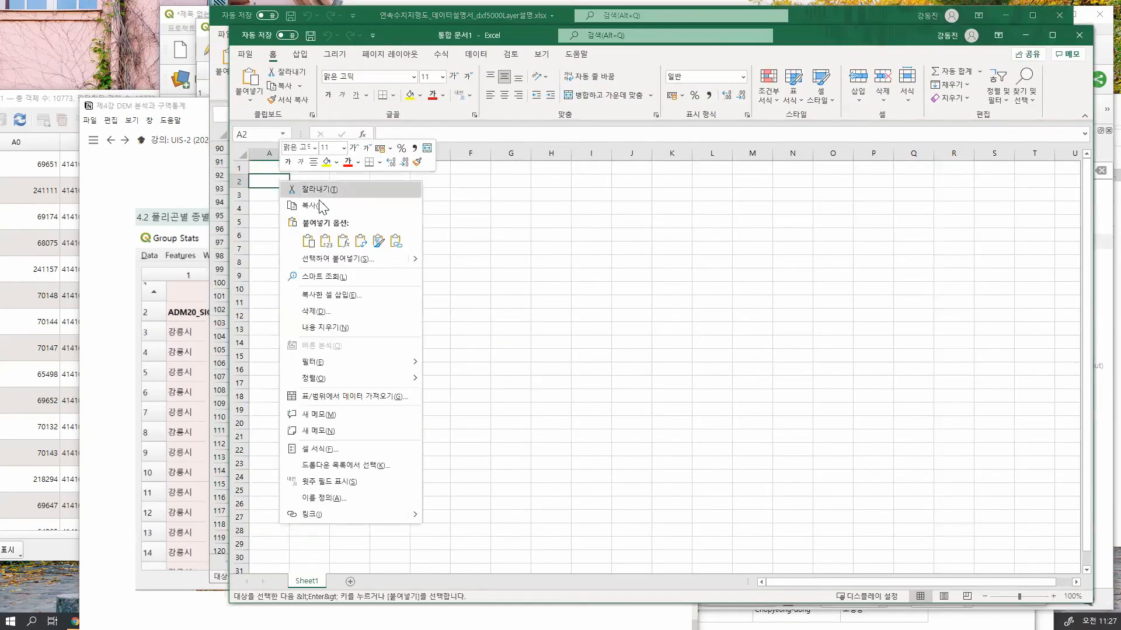
left_click(325, 241)
left_click(579, 261)
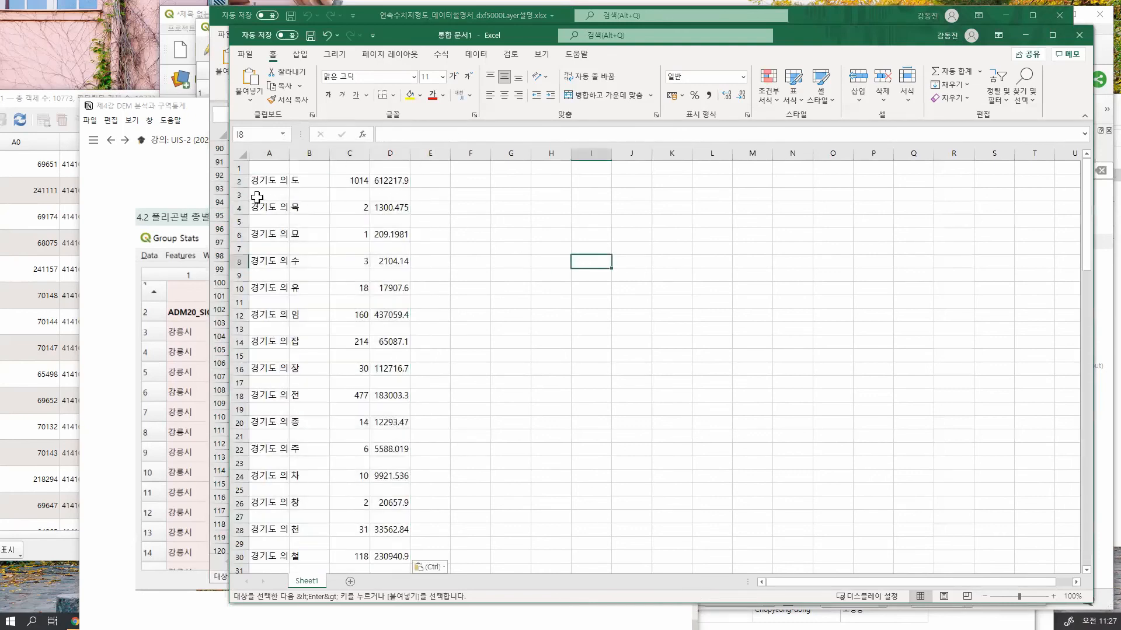
left_click(240, 195)
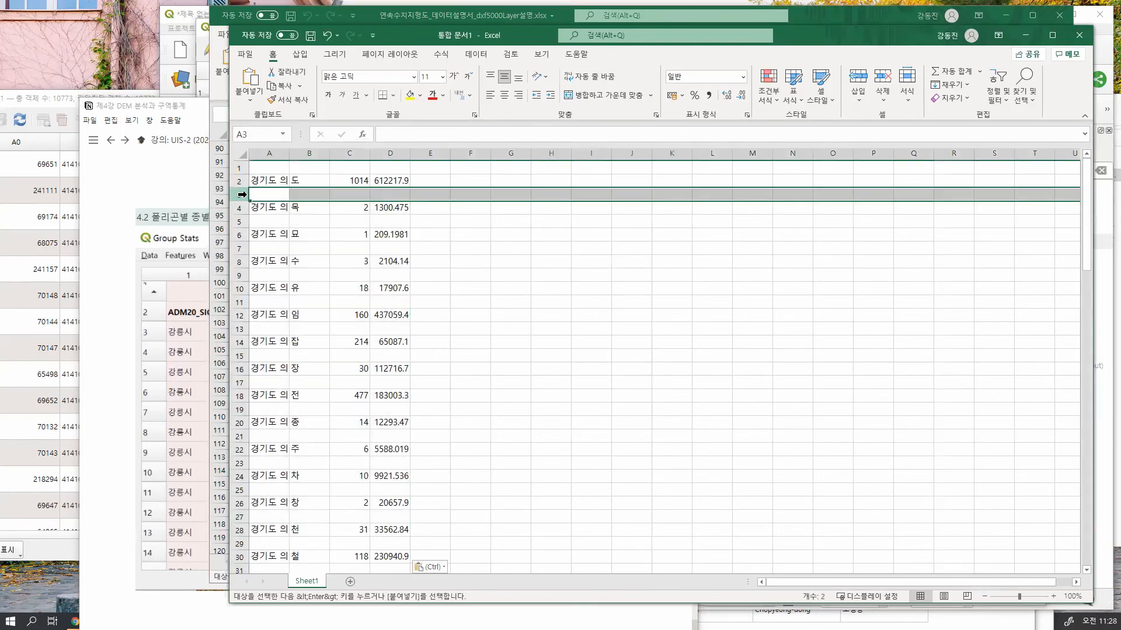
right_click(247, 199)
left_click(581, 270)
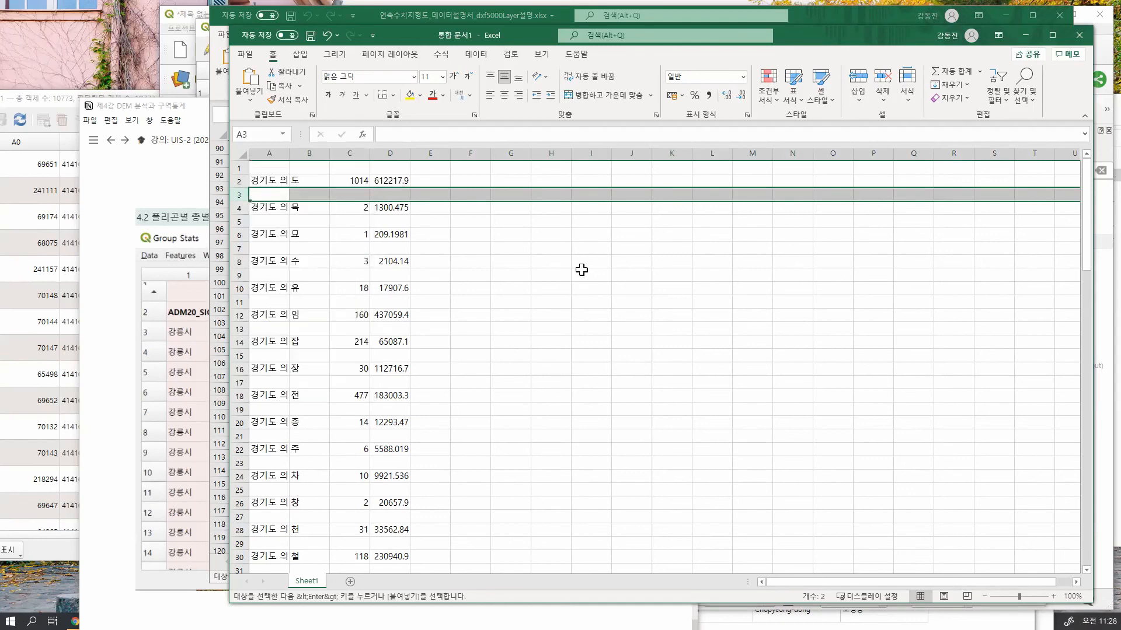
Fit the width of column A to its contents in the new workbook.
left_click(278, 166)
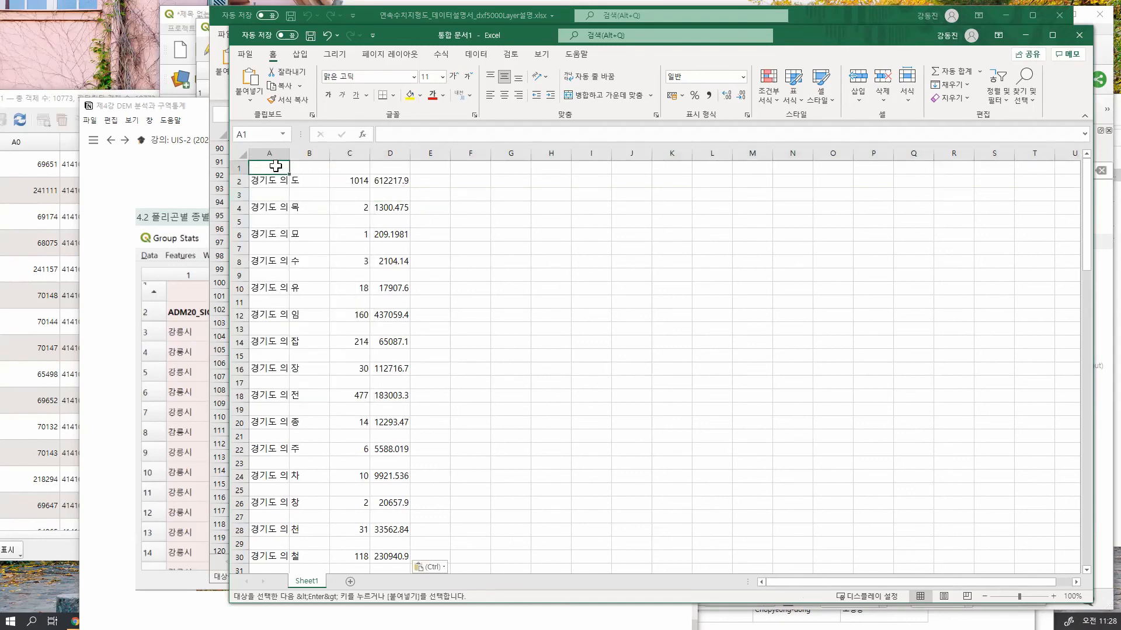
double_click(289, 153)
left_click(449, 197)
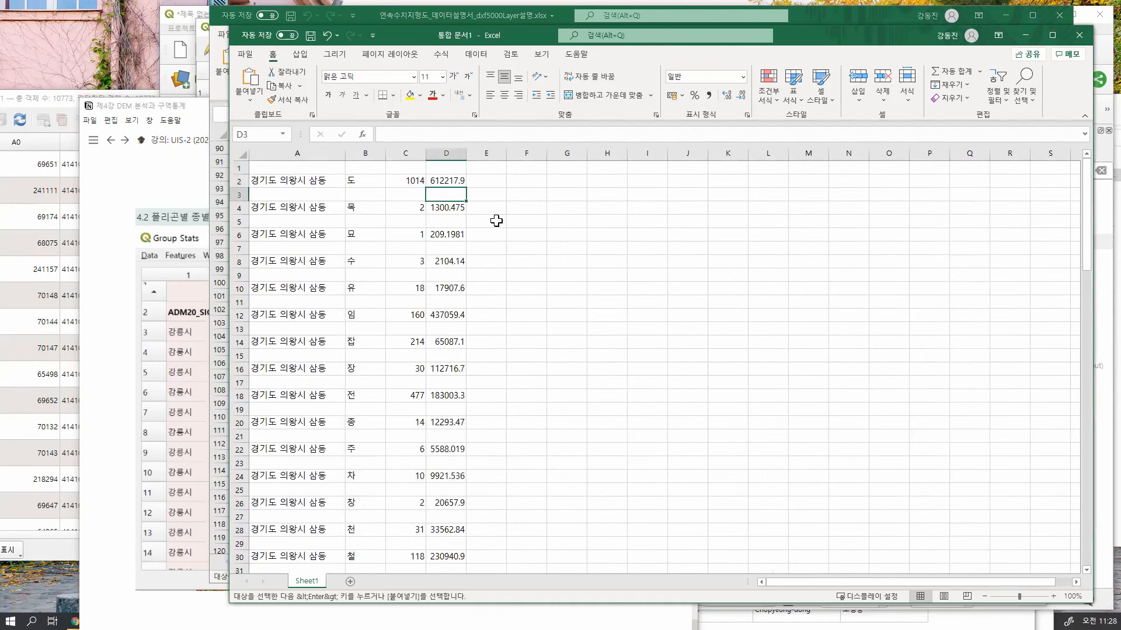
Close both Excel workbooks without saving their changes, and close the Group Stats window.
left_click(1079, 35)
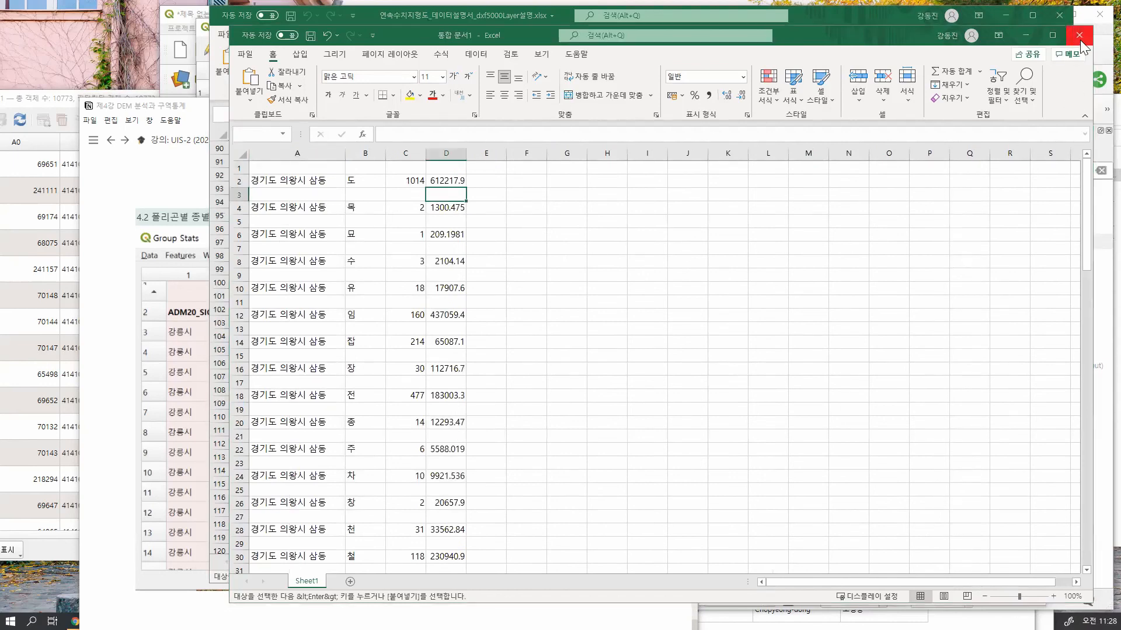
left_click(723, 388)
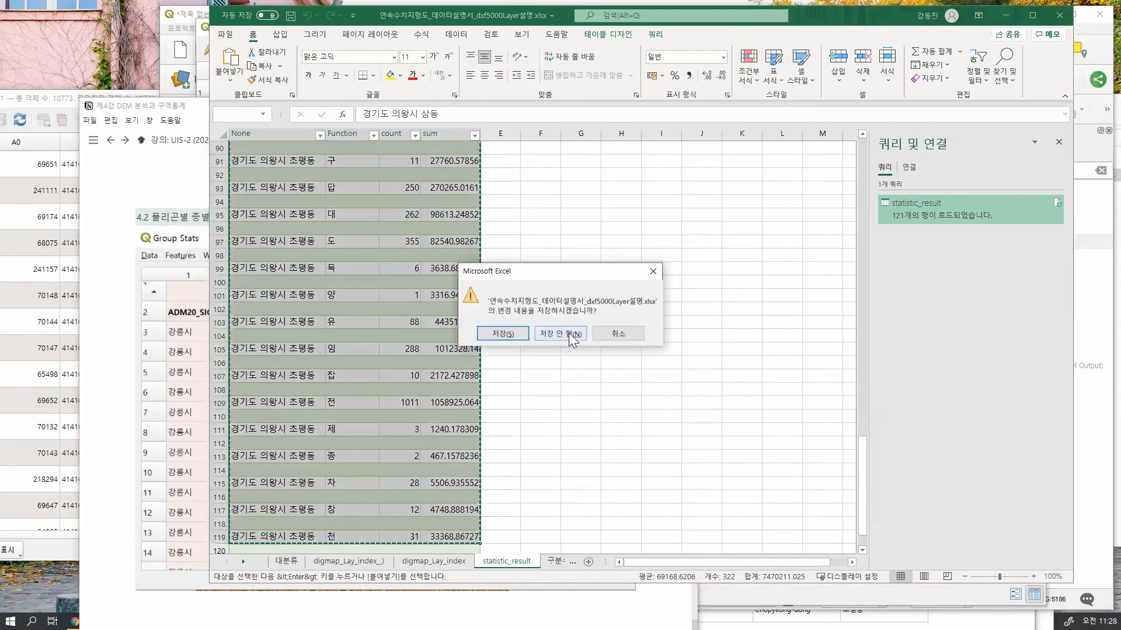
left_click(572, 358)
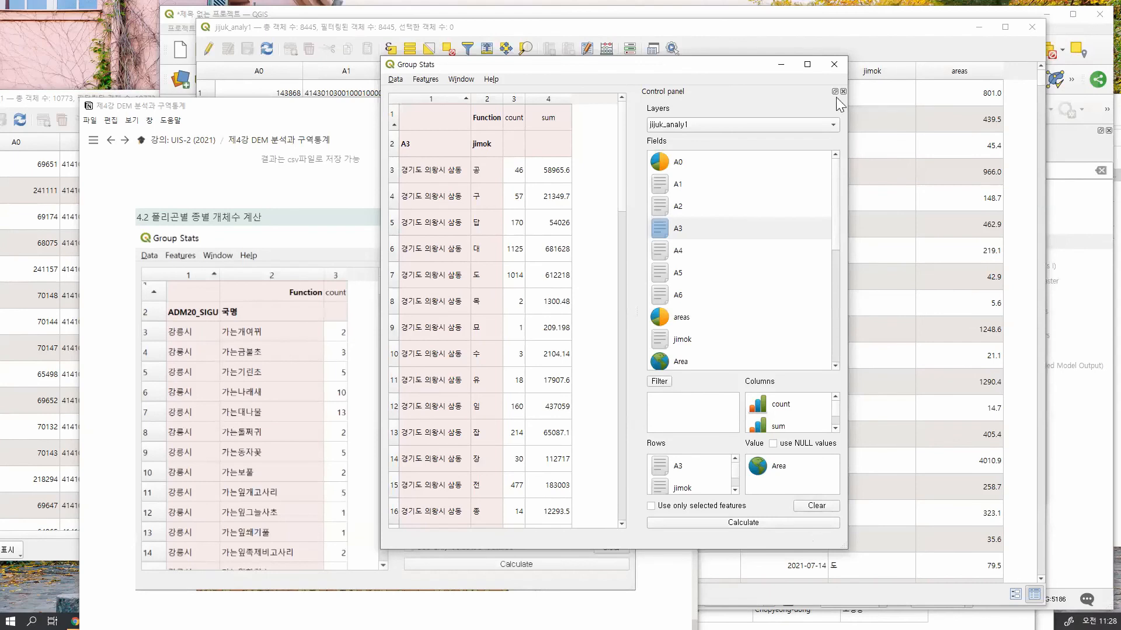
left_click(834, 65)
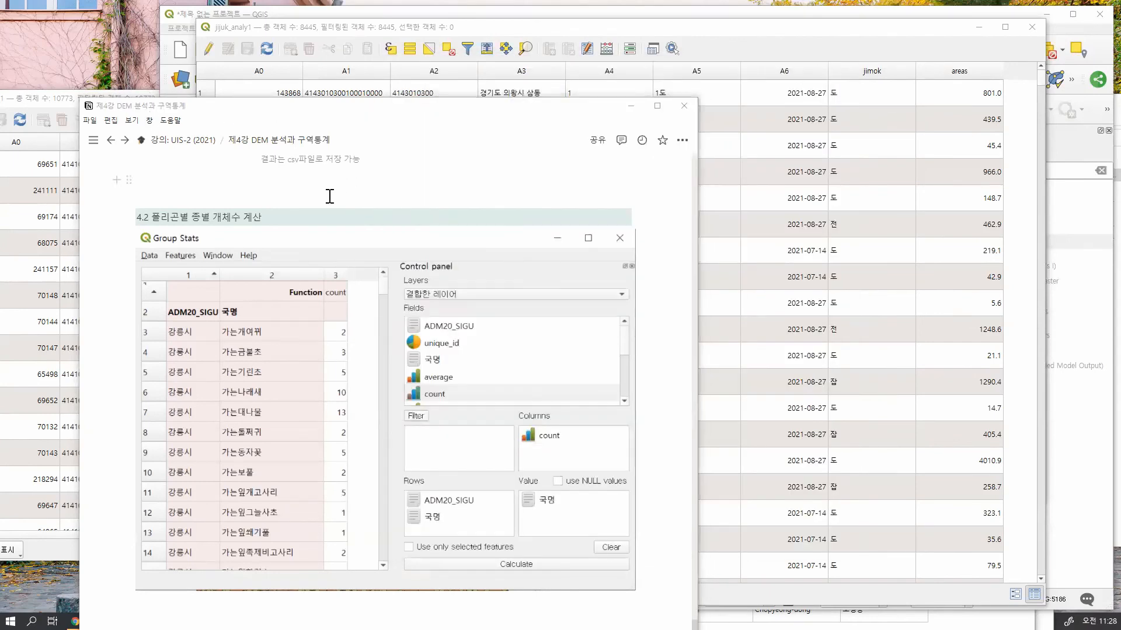